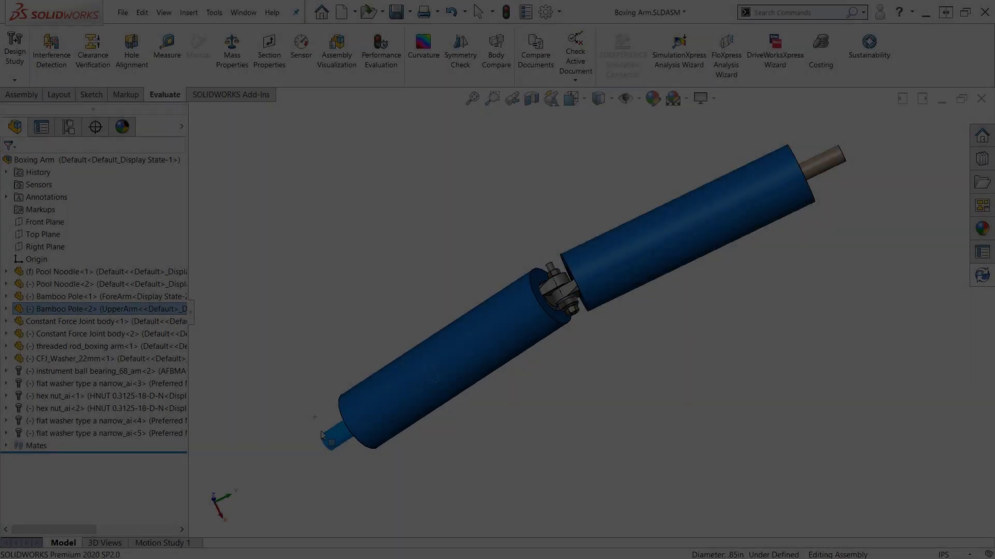
- Swing the lower padded pole of the boxing arm assembly about its joint
{"action": "left_click_drag", "start_coordinate": [322, 435], "coordinate": [249, 328]}
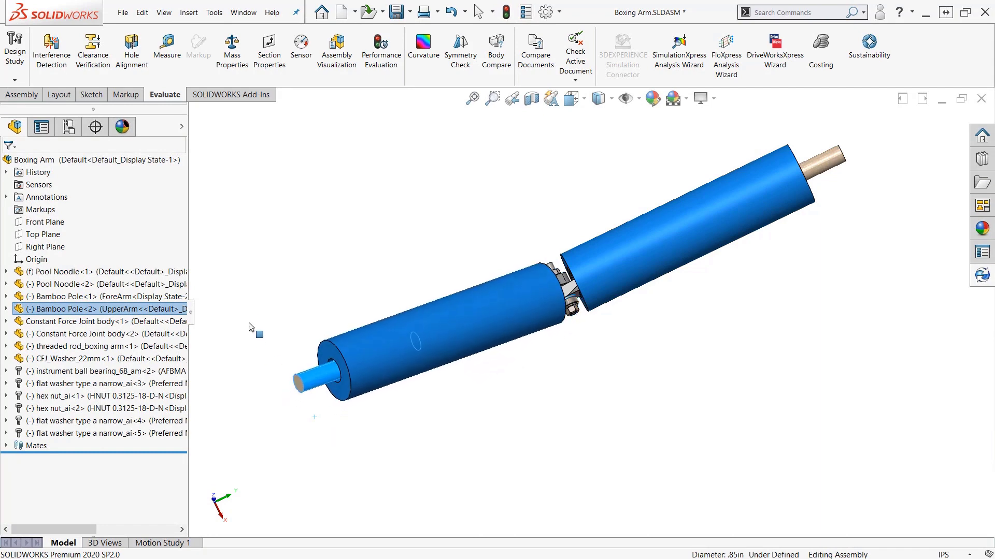
{"action": "left_click_drag", "start_coordinate": [337, 405], "coordinate": [375, 447]}
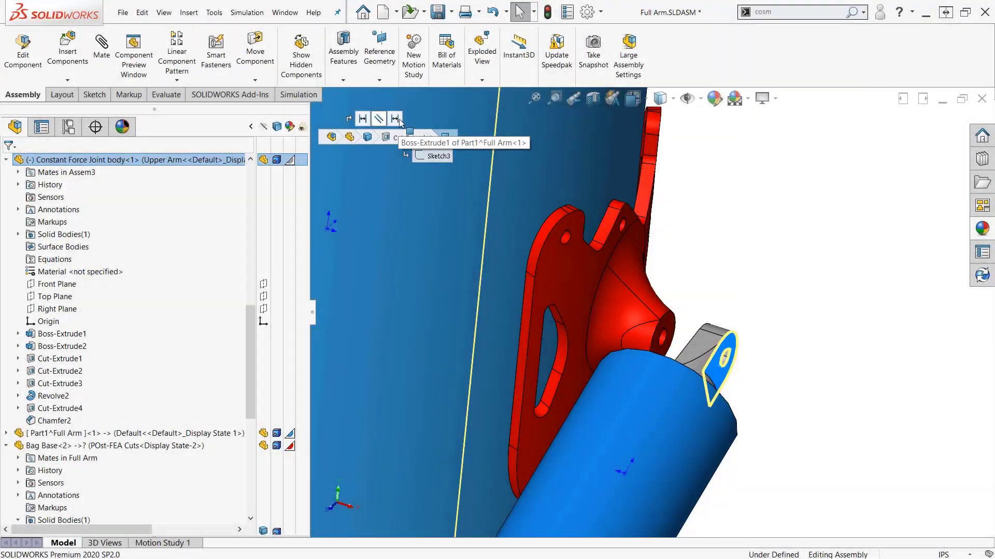
- Reposition the arm against the red bag base in the full arm assembly, and collapse the display pane and feature tree
{"action": "middle_click_drag", "start_coordinate": [801, 313], "coordinate": [674, 373]}
{"action": "left_click_drag", "start_coordinate": [663, 373], "coordinate": [626, 394]}
{"action": "scroll", "coordinate": [658, 326], "scroll_direction": "up", "scroll_amount": 6}
{"action": "left_click", "coordinate": [251, 126]}
{"action": "key", "text": "shift+c"}
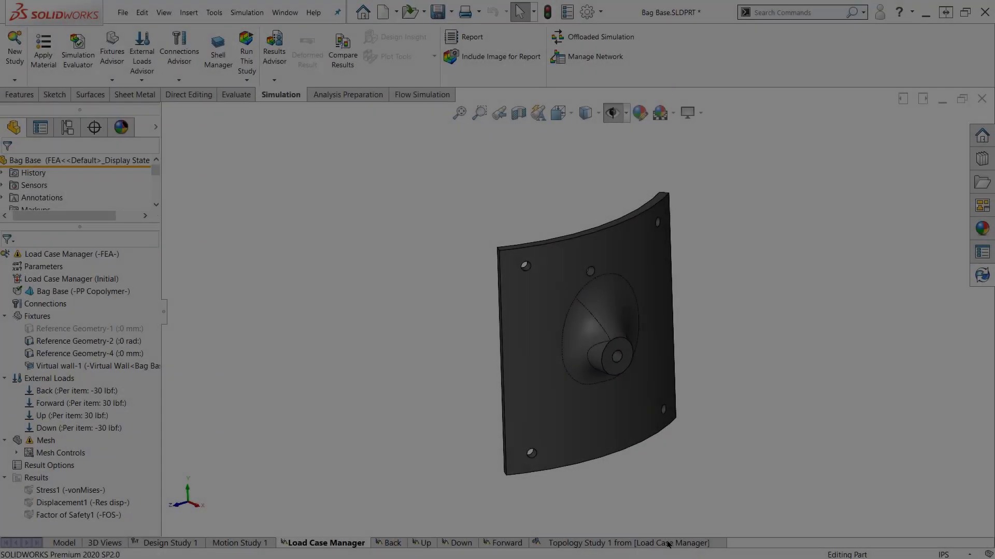
- Show the Material Mass plot of Topology Study 1 and shift its isovalue toward Light
{"action": "left_click", "coordinate": [667, 544]}
{"action": "double_click", "coordinate": [71, 475]}
{"action": "left_click", "coordinate": [20, 358]}
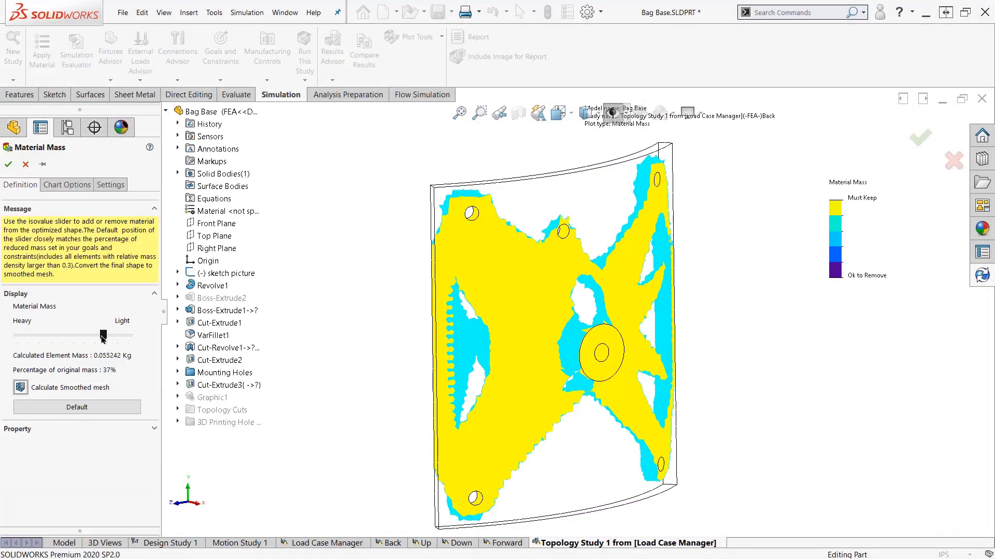
{"action": "left_click_drag", "start_coordinate": [103, 336], "coordinate": [126, 335]}
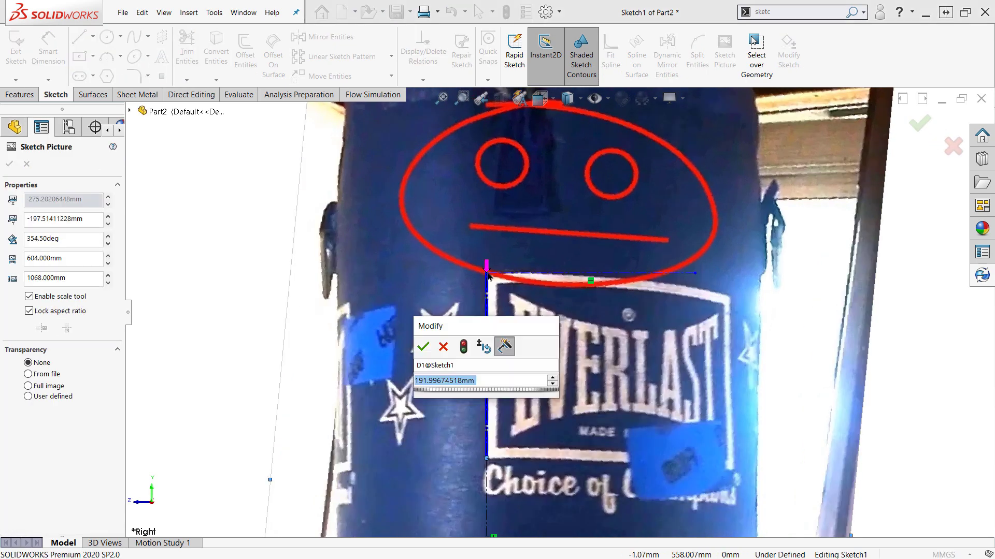
- Scale and place the punching bag sketch picture, and rename the sketch Sketch Picture Bag
{"action": "key", "text": "space"}
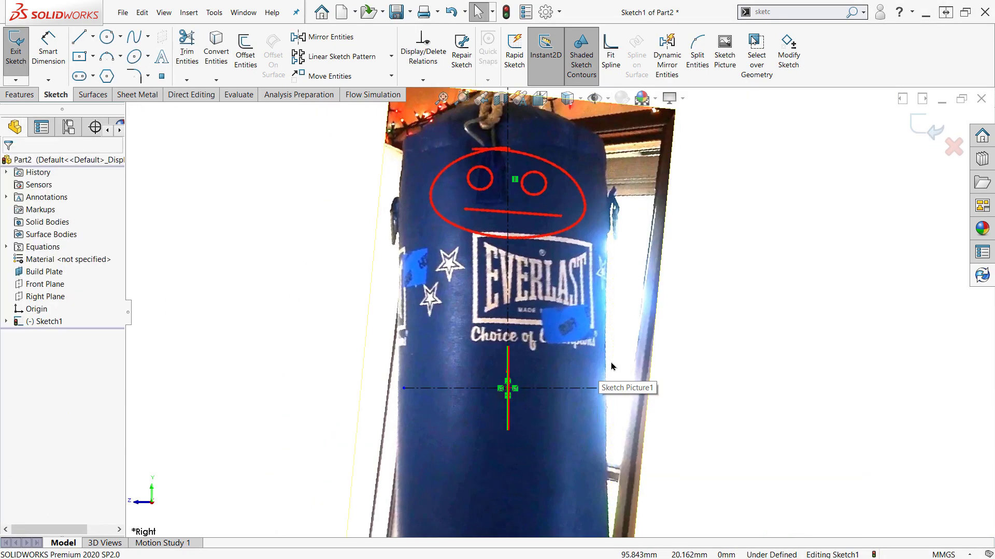
{"action": "left_click", "coordinate": [506, 384]}
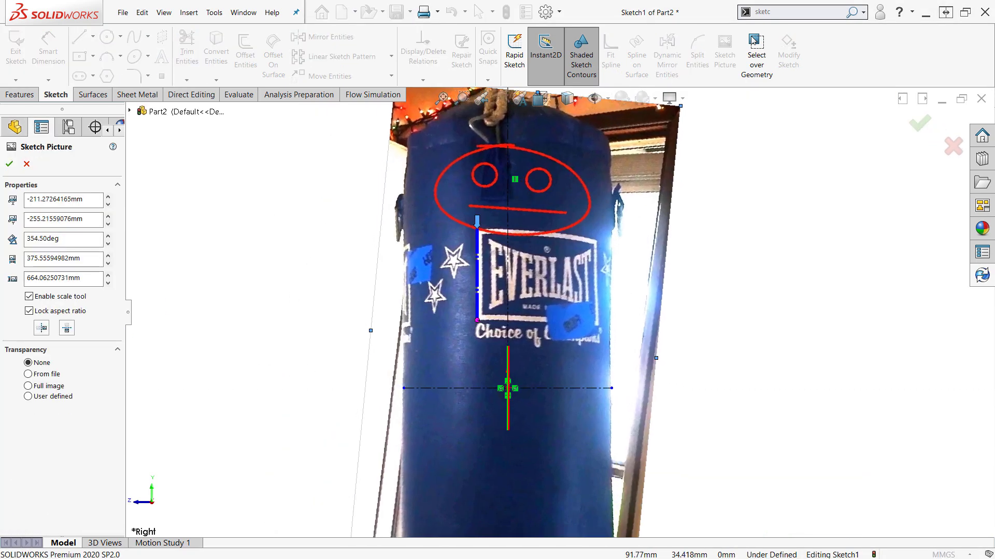
{"action": "left_click", "coordinate": [240, 282]}
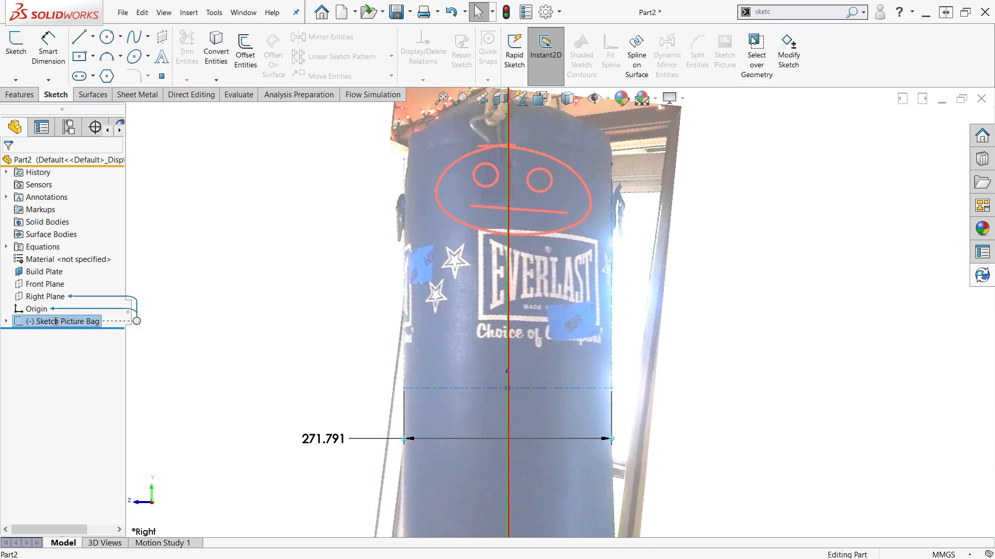
{"action": "key", "text": "Return"}
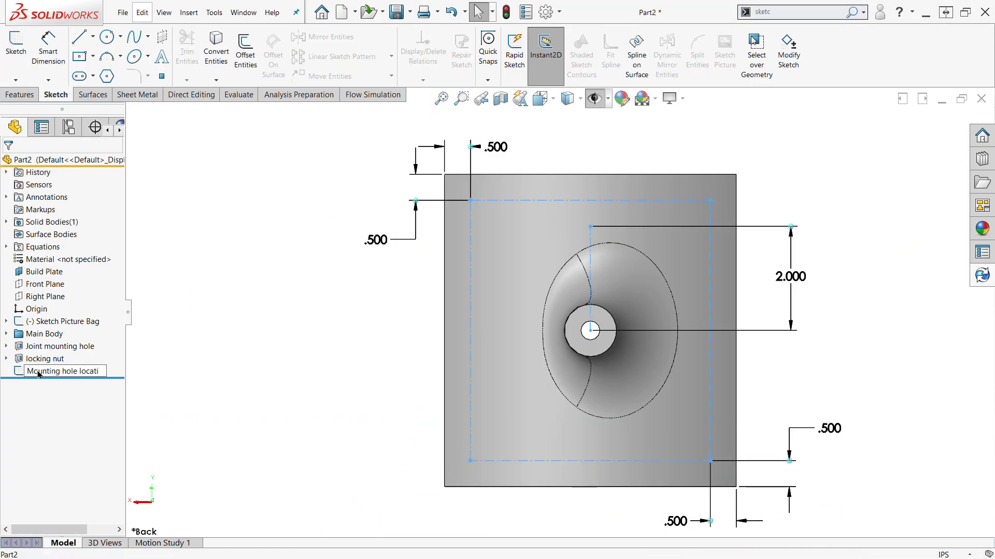
- Configure a Hole Wizard ANSI Inch drill hole with size 1/4 and set its end condition, ready for positioning
{"action": "left_click", "coordinate": [20, 95]}
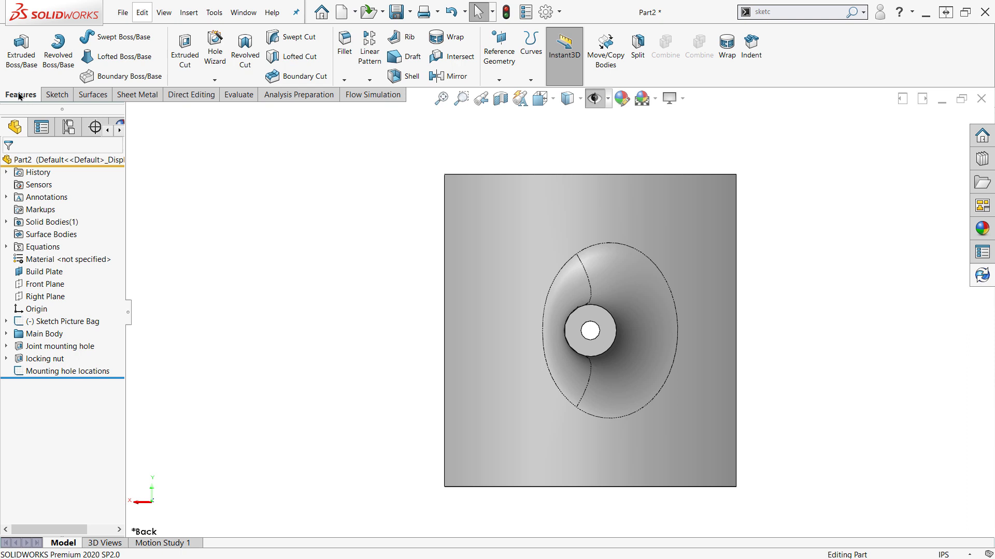
{"action": "left_click", "coordinate": [210, 60]}
{"action": "scroll", "coordinate": [85, 388], "scroll_direction": "down", "scroll_amount": 1}
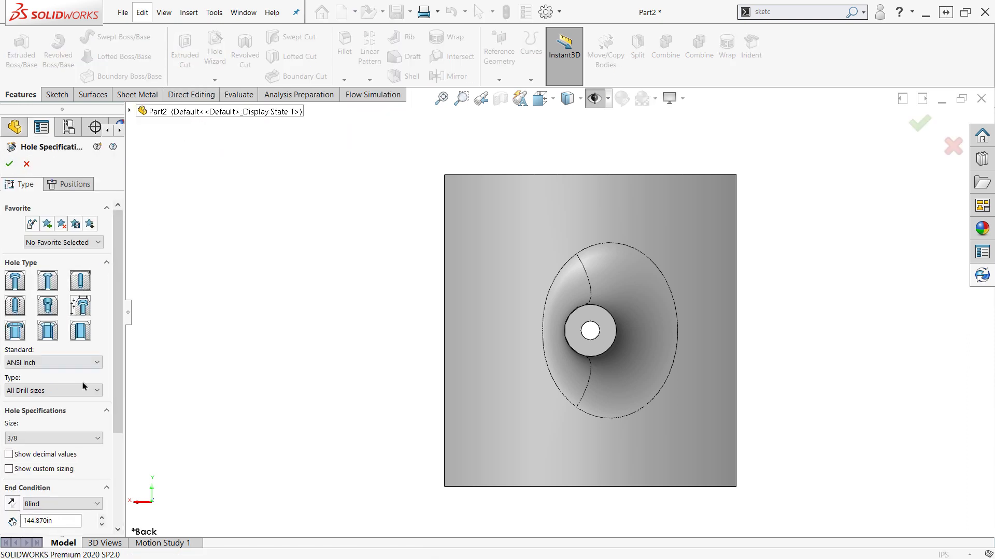
{"action": "left_click", "coordinate": [60, 439]}
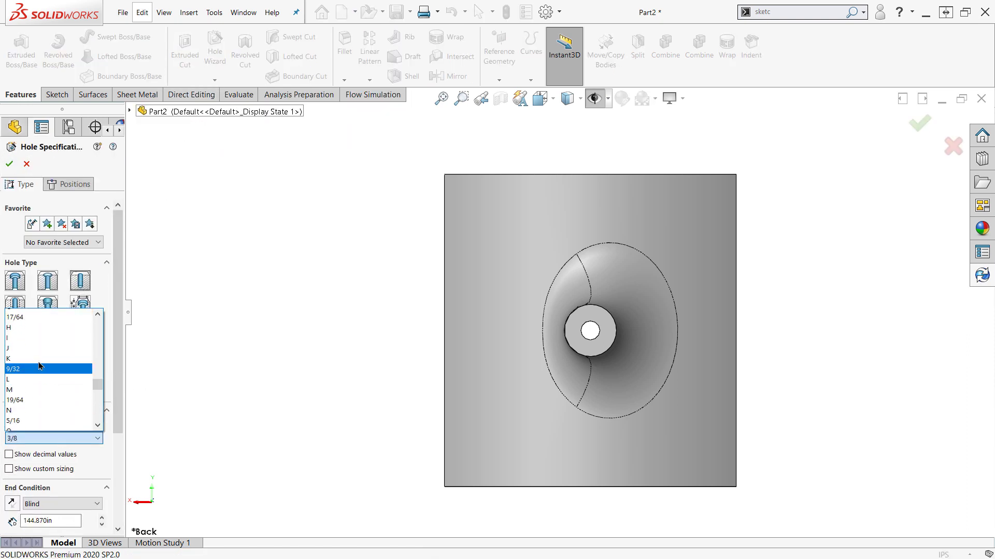
{"action": "left_click", "coordinate": [12, 367]}
{"action": "left_click_drag", "start_coordinate": [117, 410], "coordinate": [123, 352]}
{"action": "left_click", "coordinate": [73, 449]}
{"action": "left_click", "coordinate": [51, 468]}
{"action": "left_click", "coordinate": [69, 184]}
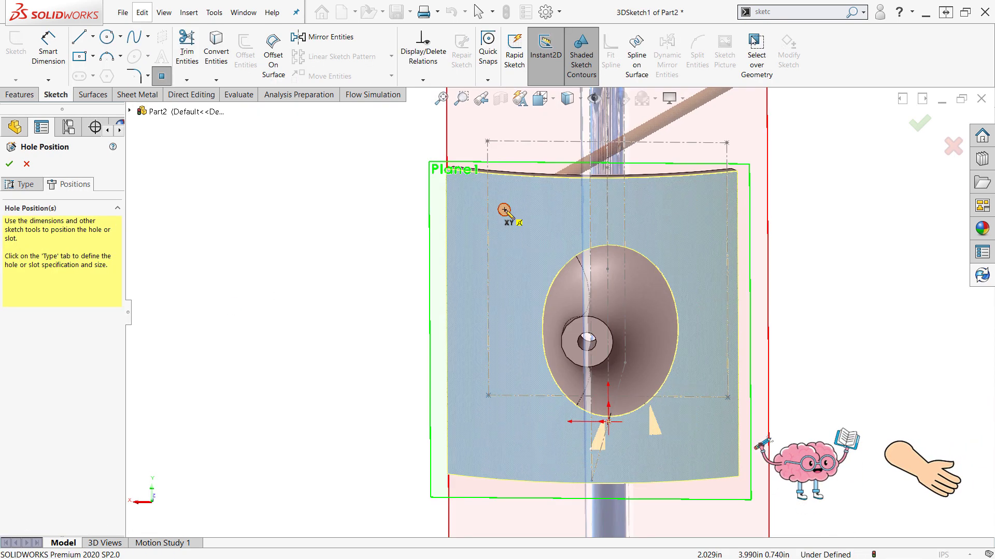
- Place five hole points on the curved face of the plate, near the four corners and above the boss
{"action": "left_click", "coordinate": [505, 206]}
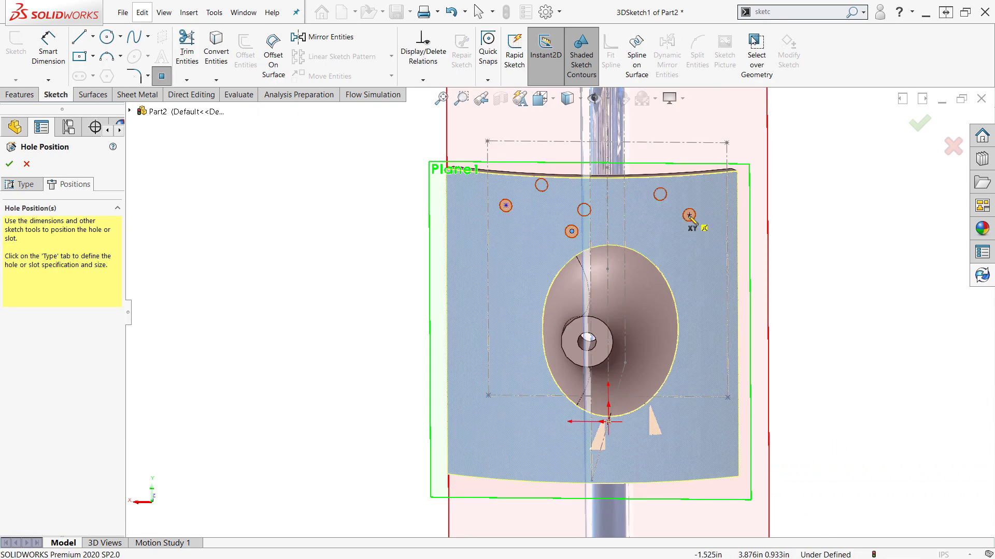
{"action": "left_click", "coordinate": [698, 214]}
{"action": "left_click", "coordinate": [707, 439]}
{"action": "left_click", "coordinate": [480, 451]}
{"action": "key", "text": "Escape"}
{"action": "key", "text": "ctrl+2"}
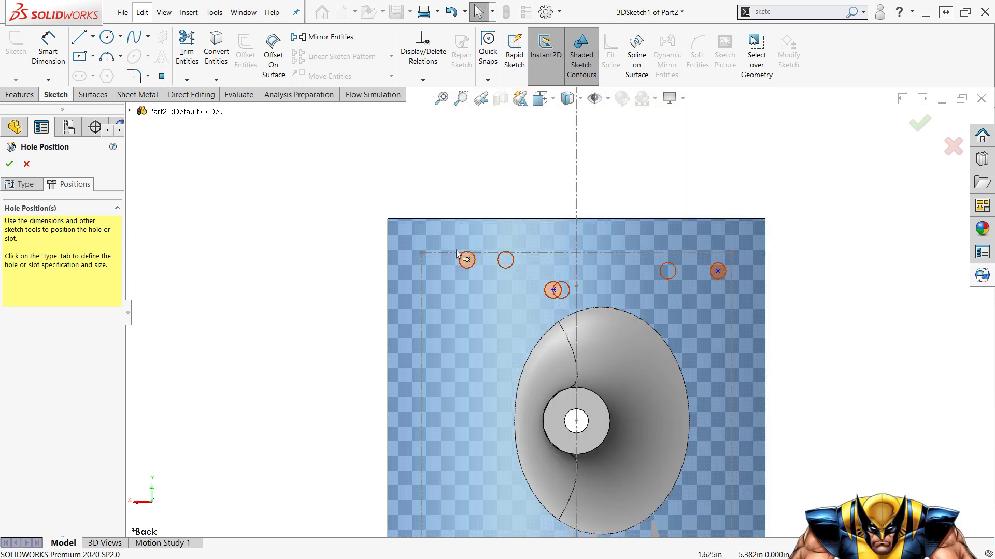
- Align the upper-left and upper-middle hole points with their mounting location sketch points using Along Z relations
{"action": "left_click_drag", "start_coordinate": [457, 254], "coordinate": [425, 245]}
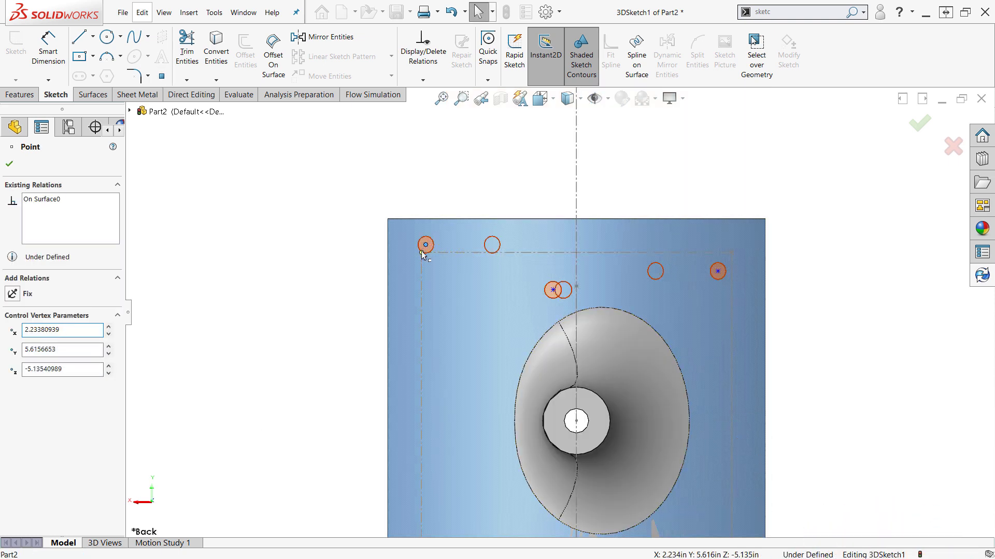
{"action": "left_click", "coordinate": [421, 252], "text": "ctrl"}
{"action": "left_click", "coordinate": [483, 204]}
{"action": "left_click", "coordinate": [553, 290]}
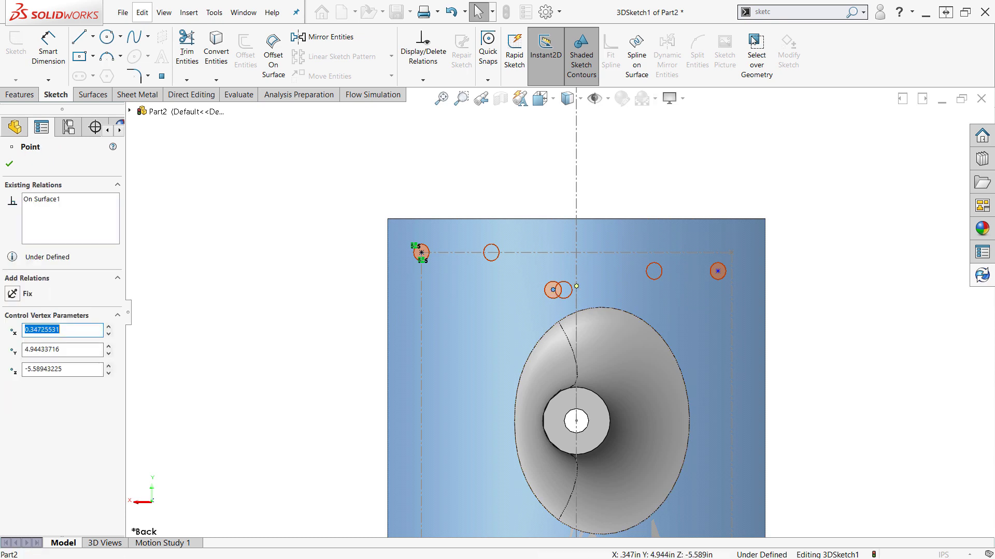
{"action": "left_click", "coordinate": [576, 286], "text": "ctrl"}
{"action": "left_click", "coordinate": [637, 242]}
- Align the upper-right and both lower hole points with their mounting location sketch corners using Along Z relations
{"action": "left_click", "coordinate": [718, 271]}
{"action": "left_click", "coordinate": [731, 252], "text": "ctrl"}
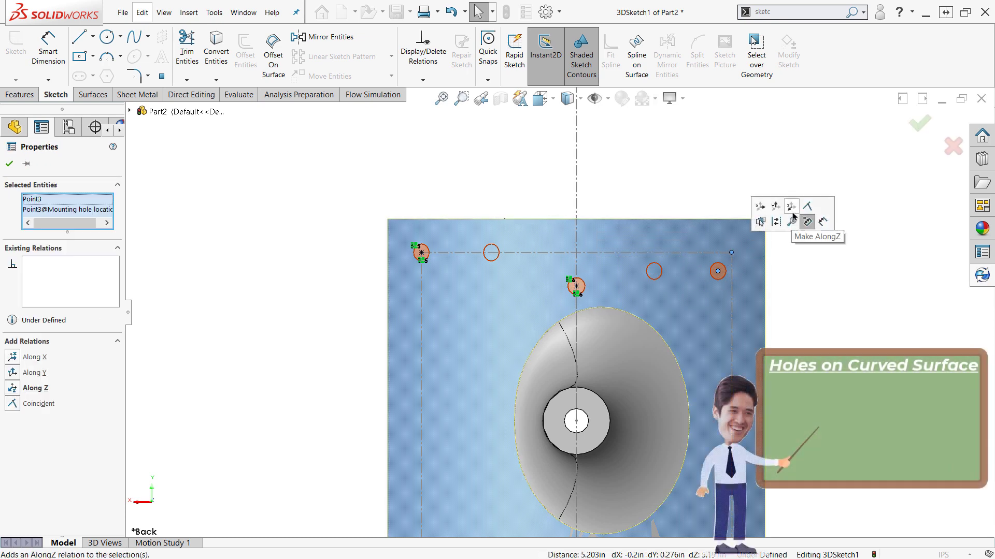
{"action": "left_click", "coordinate": [791, 208]}
{"action": "left_click", "coordinate": [793, 220]}
{"action": "scroll", "coordinate": [792, 220], "scroll_direction": "up", "scroll_amount": 2}
{"action": "left_click", "coordinate": [647, 421]}
{"action": "left_click", "coordinate": [651, 433], "text": "ctrl"}
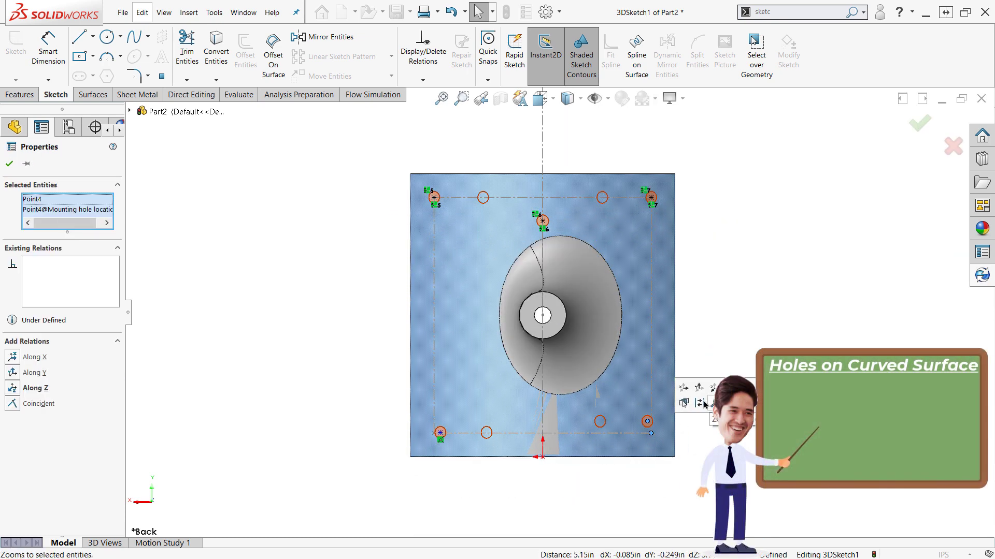
{"action": "left_click", "coordinate": [440, 433]}
{"action": "left_click", "coordinate": [434, 433], "text": "ctrl"}
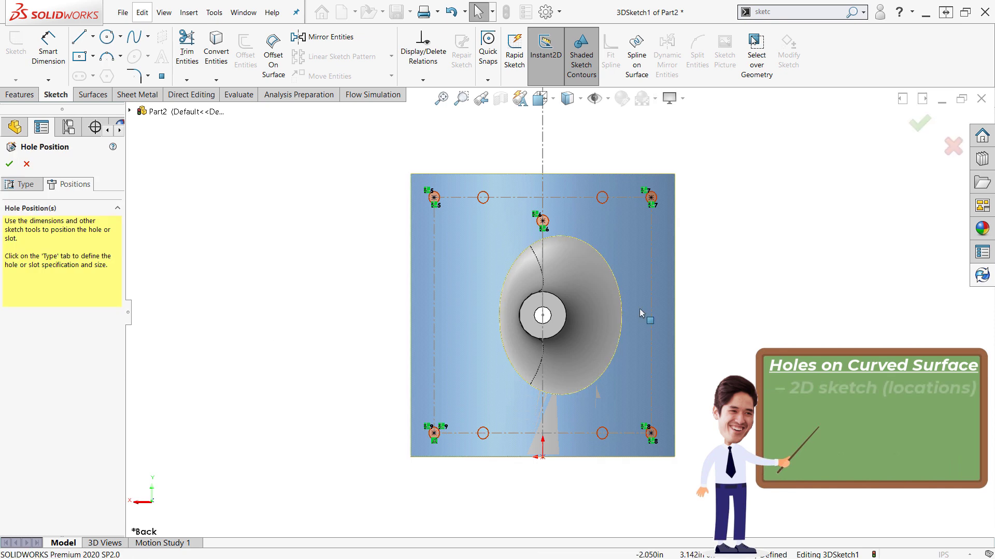
- Hide the Sketch Picture Bag sketch and finish the mounting hole feature
{"action": "middle_click_drag", "start_coordinate": [399, 285], "coordinate": [394, 331]}
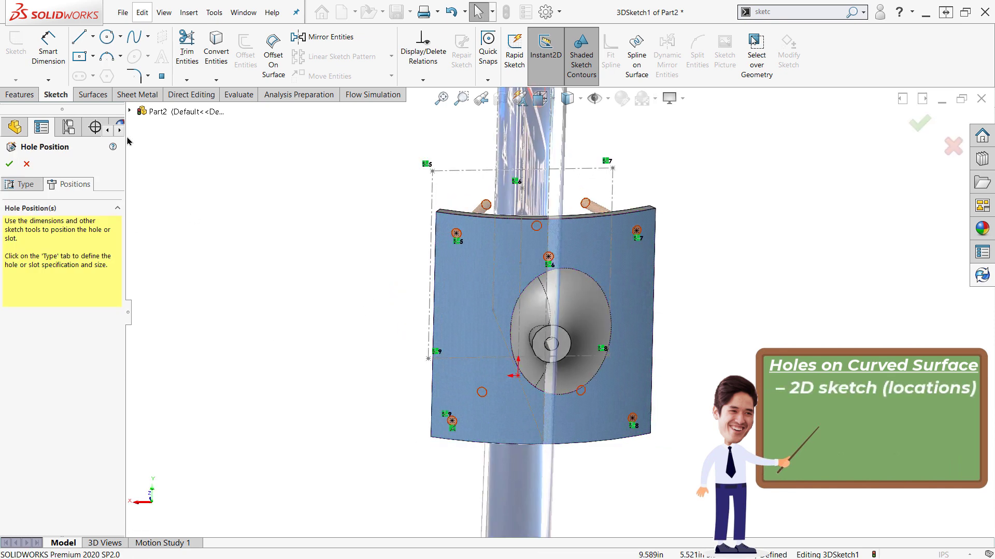
{"action": "left_click", "coordinate": [130, 111]}
{"action": "right_click", "coordinate": [174, 276]}
{"action": "left_click", "coordinate": [141, 273]}
{"action": "left_click", "coordinate": [155, 273]}
{"action": "left_click", "coordinate": [161, 256]}
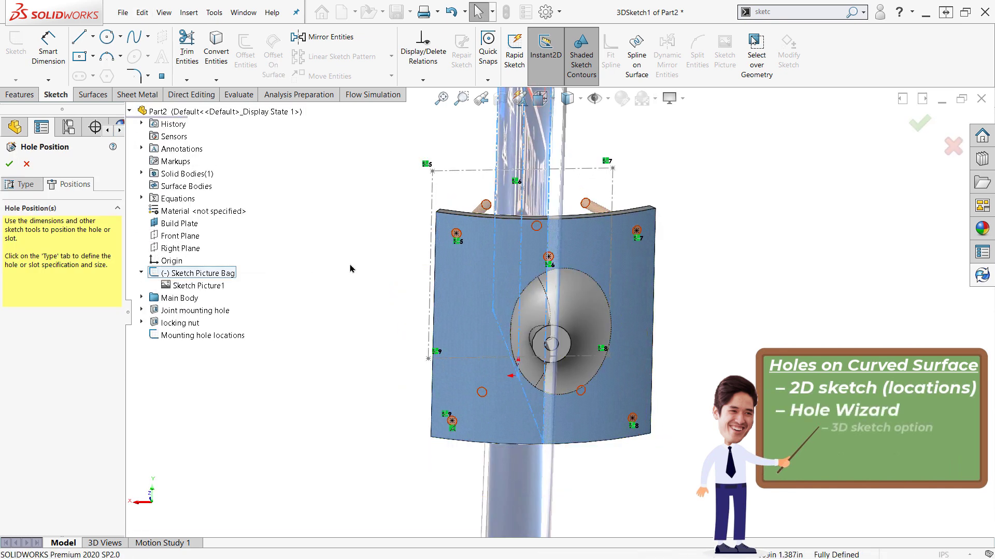
{"action": "left_click", "coordinate": [349, 267]}
{"action": "mouse_move", "coordinate": [349, 266]}
{"action": "middle_mouse_down"}
{"action": "mouse_move", "coordinate": [455, 270]}
{"action": "mouse_move", "coordinate": [439, 498]}
{"action": "middle_mouse_up"}
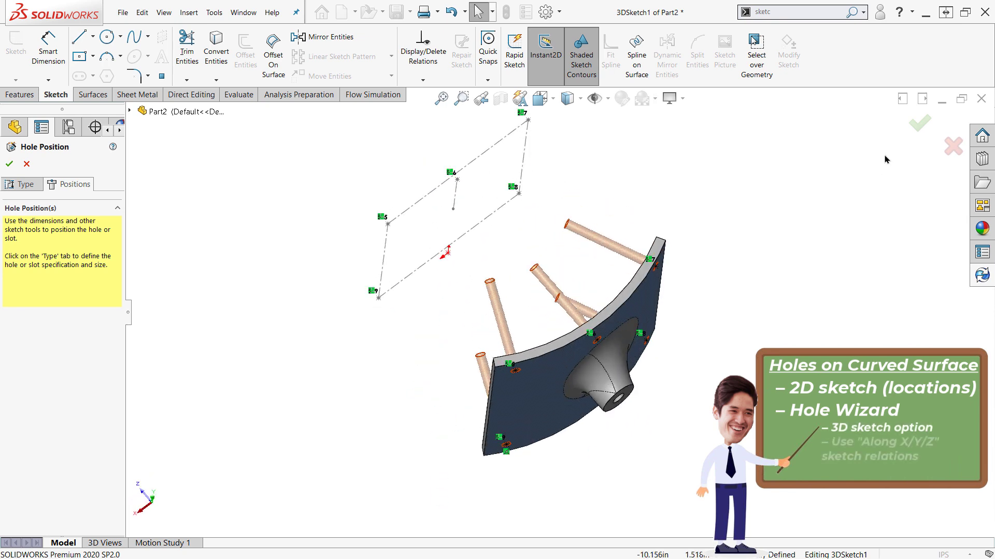
{"action": "left_click", "coordinate": [919, 123]}
{"action": "middle_click_drag", "start_coordinate": [918, 123], "coordinate": [518, 363]}
- Group the features from Joint mounting hole through the 1/4 diameter hole in a new folder named Mounting Holes
{"action": "left_click", "coordinate": [60, 346]}
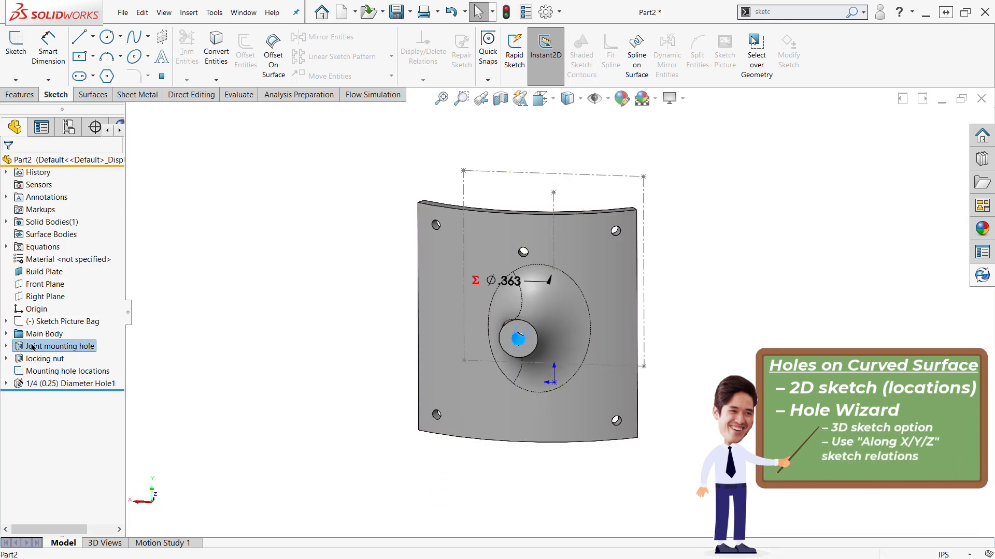
{"action": "left_click", "coordinate": [34, 387], "text": "shift"}
{"action": "right_click", "coordinate": [35, 387]}
{"action": "left_click", "coordinate": [88, 423]}
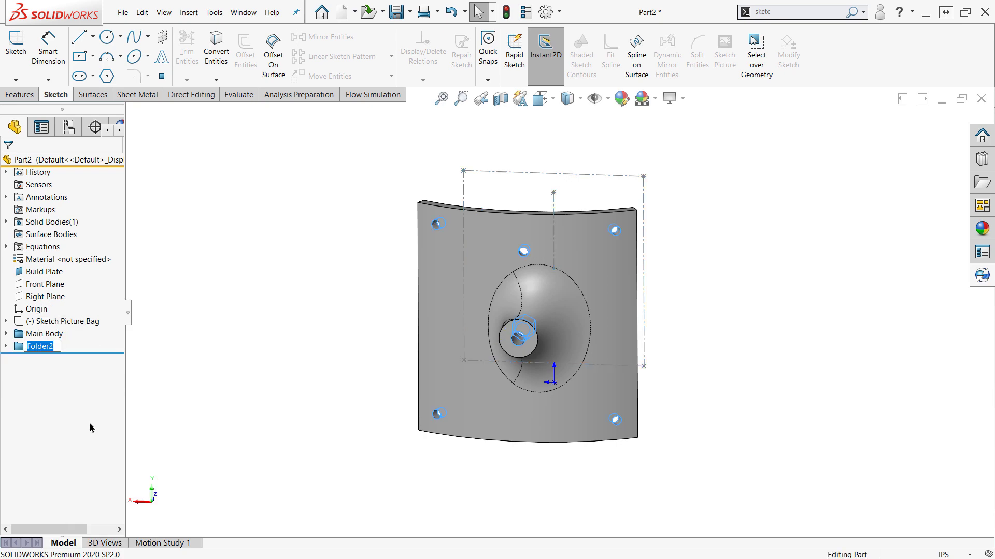
{"action": "key", "text": "Return"}
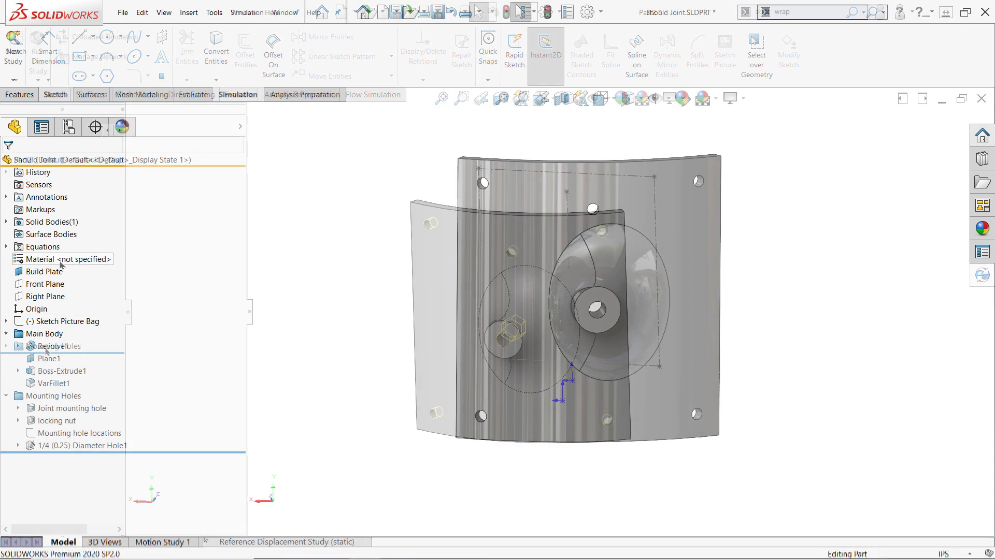
- Assign the PP Copolymer material to the Should Joint part
{"action": "right_click", "coordinate": [60, 261]}
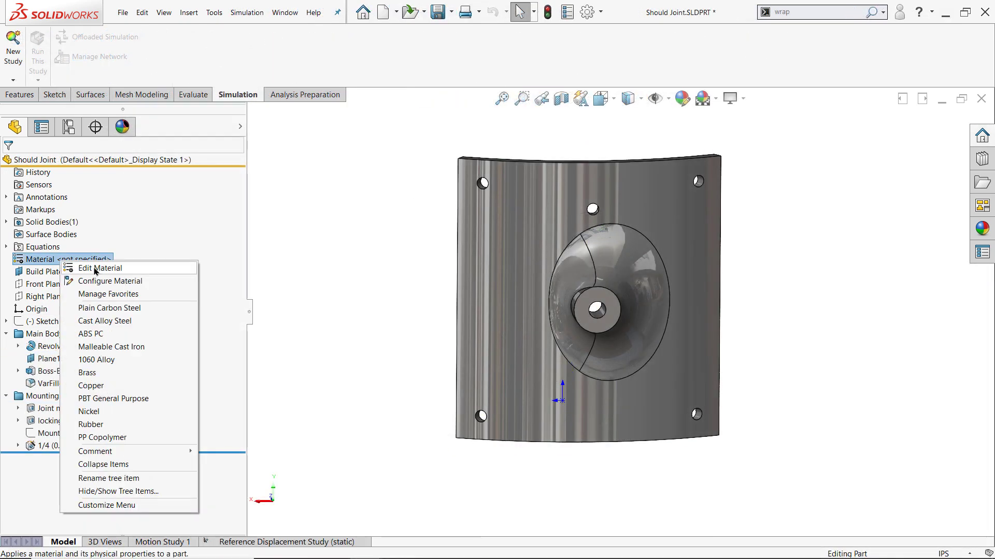
{"action": "left_click", "coordinate": [103, 438]}
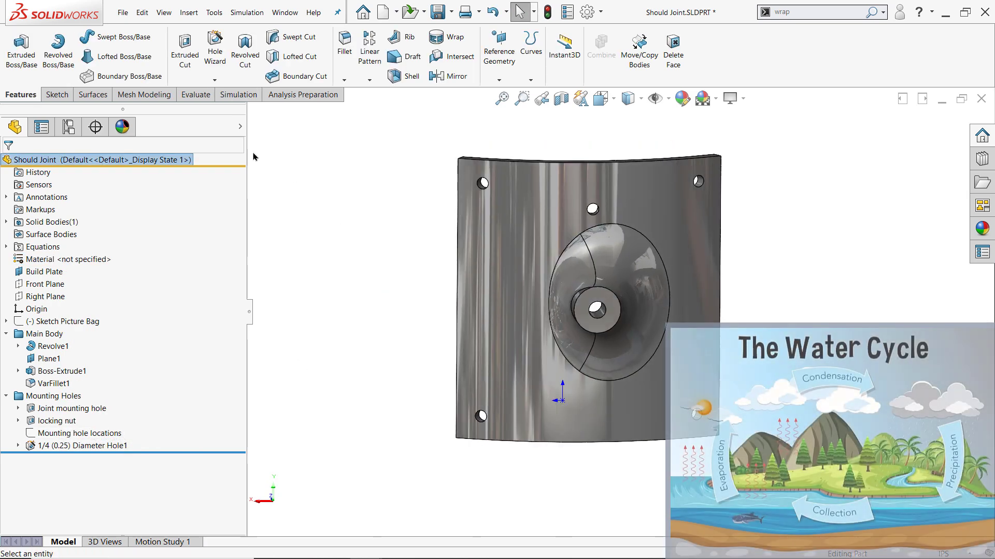
- Create a Static simulation study named Reference Displacement Study (static)
{"action": "left_click", "coordinate": [237, 94]}
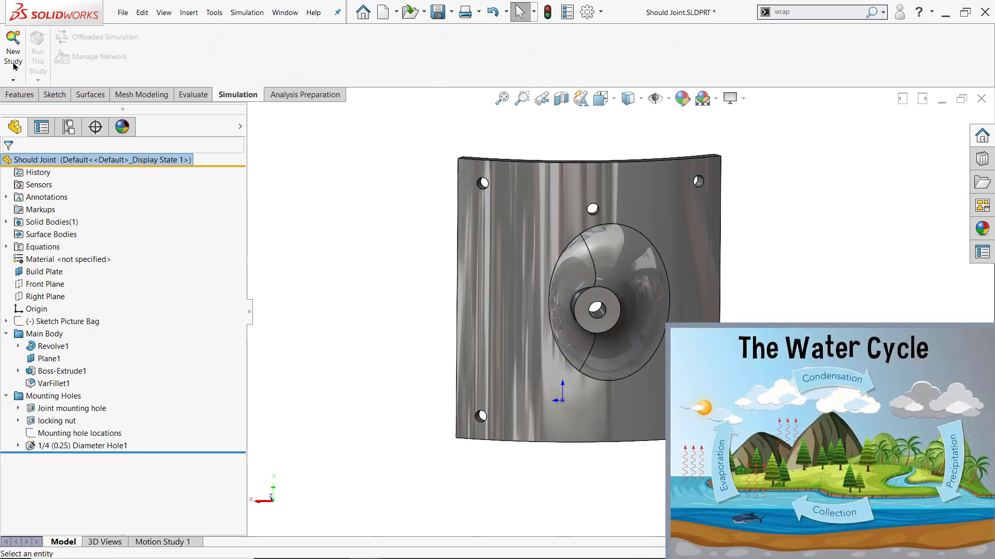
{"action": "left_click", "coordinate": [13, 52]}
{"action": "left_click", "coordinate": [13, 269]}
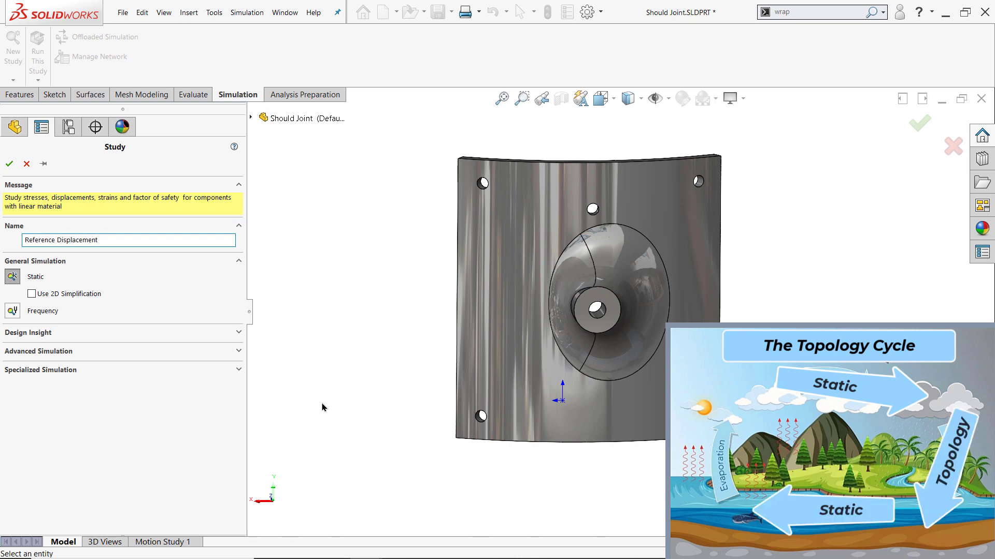
{"action": "type", "text": "Reference Displacement Study (static)"}
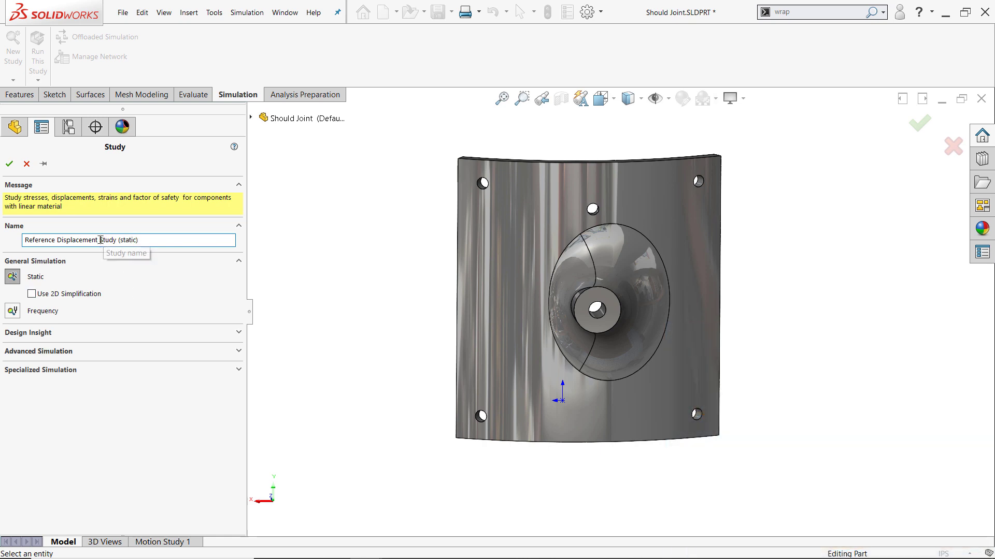
{"action": "left_click", "coordinate": [9, 163]}
- Start a Use Reference Geometry fixture on the cylindrical faces of the four corner mounting holes
{"action": "right_click", "coordinate": [33, 291]}
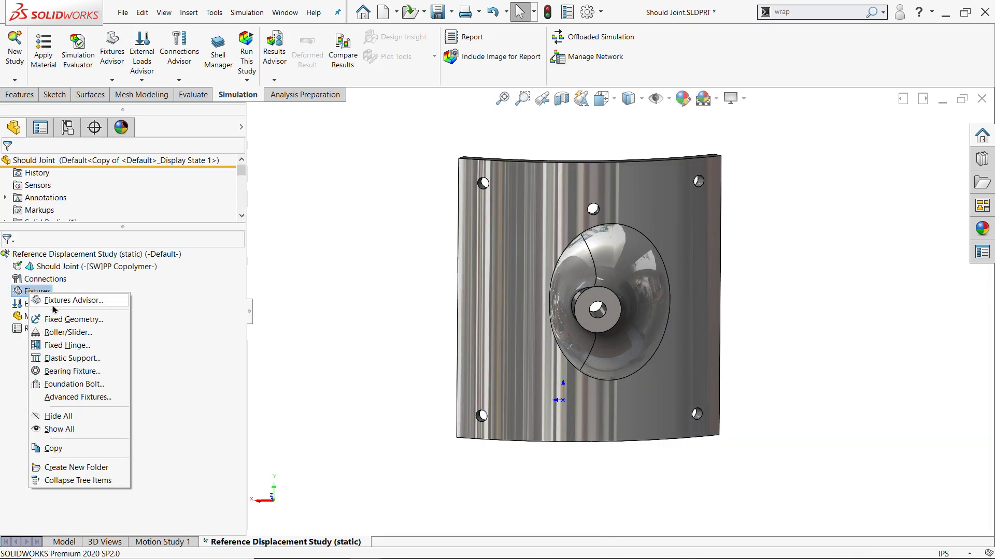
{"action": "left_click", "coordinate": [67, 398]}
{"action": "scroll", "coordinate": [493, 171], "scroll_direction": "down", "scroll_amount": 4}
{"action": "left_click", "coordinate": [468, 210]}
{"action": "scroll", "coordinate": [525, 197], "scroll_direction": "up", "scroll_amount": 3}
{"action": "scroll", "coordinate": [622, 231], "scroll_direction": "down", "scroll_amount": 4}
{"action": "left_click", "coordinate": [776, 285]}
{"action": "scroll", "coordinate": [722, 385], "scroll_direction": "up", "scroll_amount": 4}
{"action": "scroll", "coordinate": [649, 496], "scroll_direction": "down", "scroll_amount": 3}
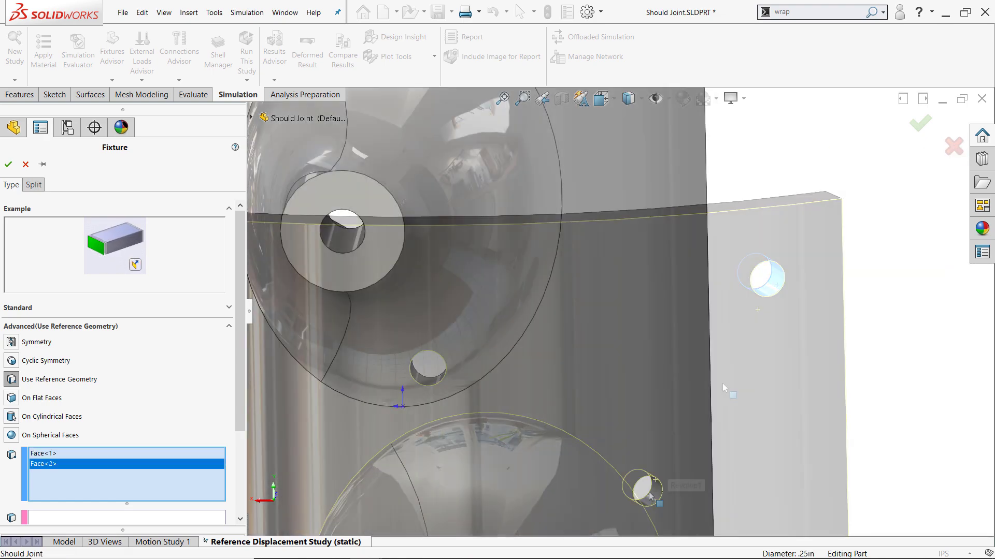
{"action": "left_click", "coordinate": [649, 493]}
{"action": "left_click", "coordinate": [437, 441]}
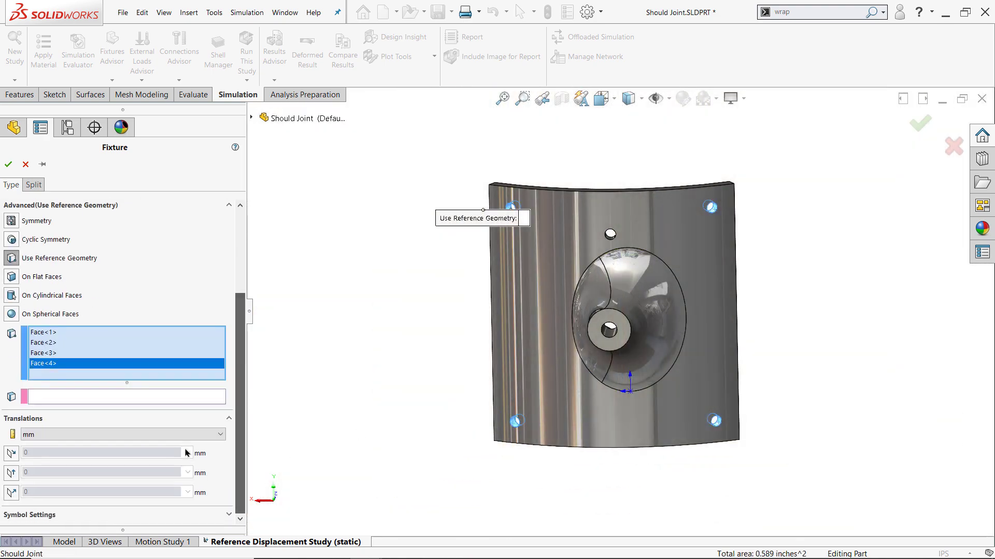
- Finish the corner-hole fixture with the curved back face as reference and a circumferential translation of 0 rad
{"action": "left_click", "coordinate": [103, 473]}
{"action": "left_click", "coordinate": [580, 356]}
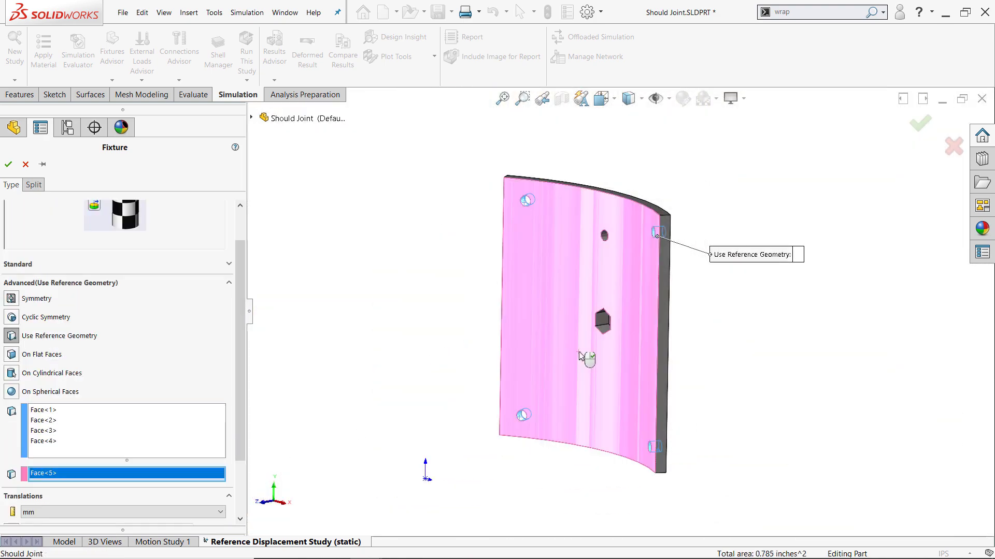
{"action": "scroll", "coordinate": [212, 376], "scroll_direction": "down", "scroll_amount": 1}
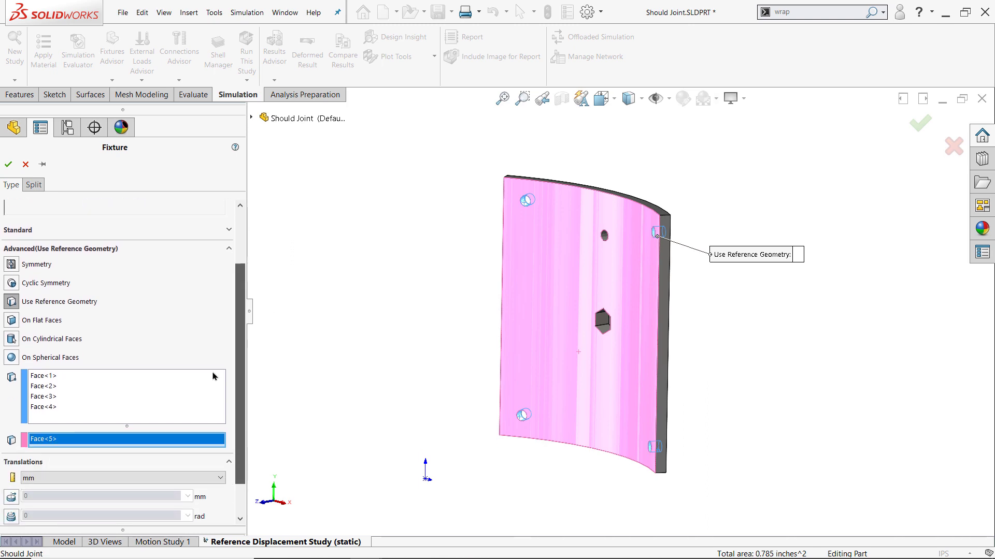
{"action": "left_click", "coordinate": [11, 515]}
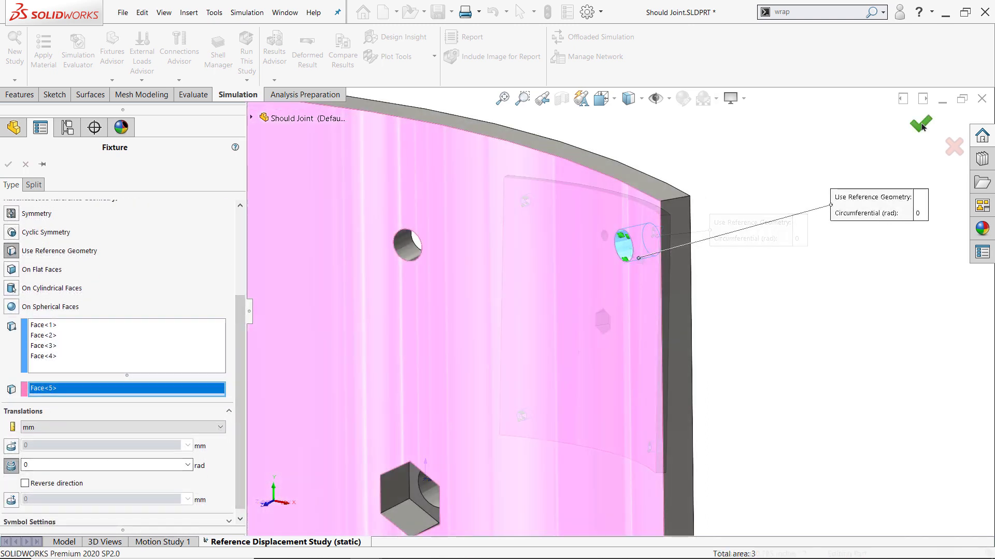
{"action": "left_click", "coordinate": [920, 124]}
- Add a Use Reference Geometry fixture on the small upper-middle hole, referenced to the curved back face, with axial translation 0 mm
{"action": "right_click", "coordinate": [46, 288]}
{"action": "left_click", "coordinate": [90, 392]}
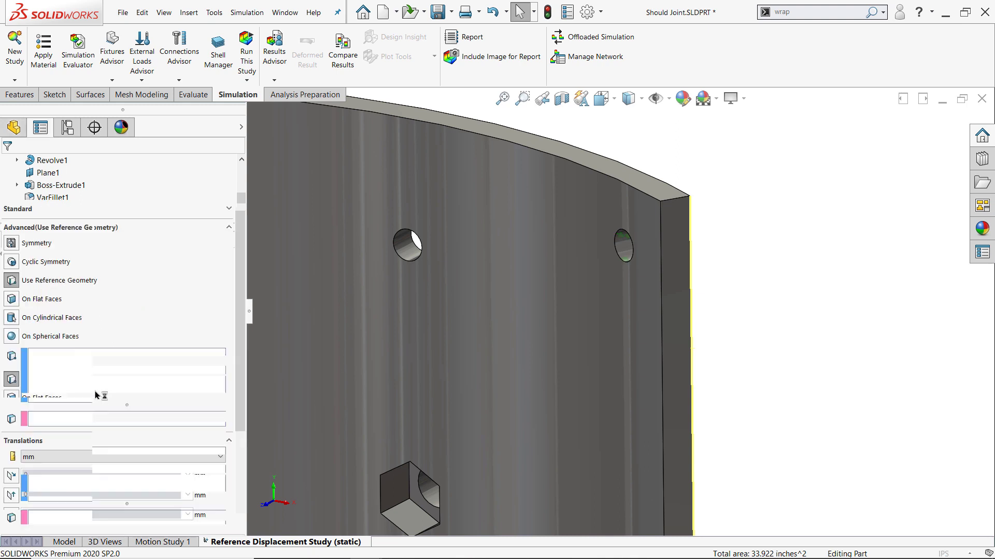
{"action": "left_click", "coordinate": [408, 242]}
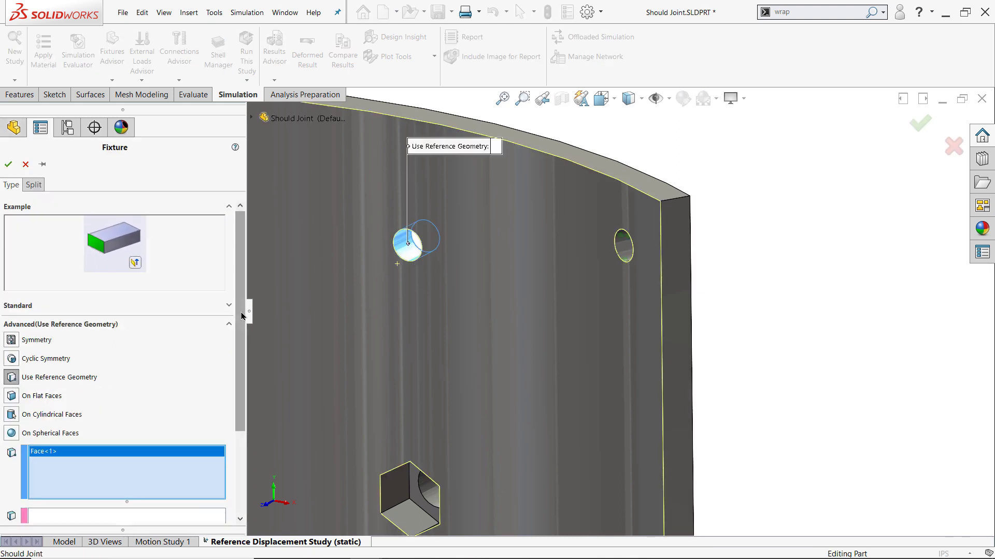
{"action": "left_click", "coordinate": [92, 516]}
{"action": "left_click", "coordinate": [375, 371]}
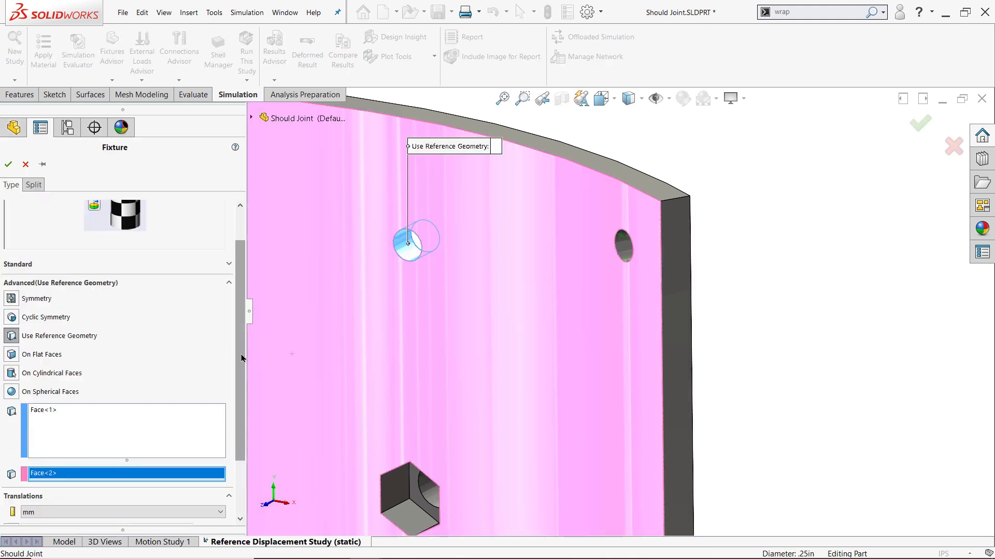
{"action": "scroll", "coordinate": [242, 357], "scroll_direction": "down", "scroll_amount": 3}
{"action": "left_click", "coordinate": [11, 493]}
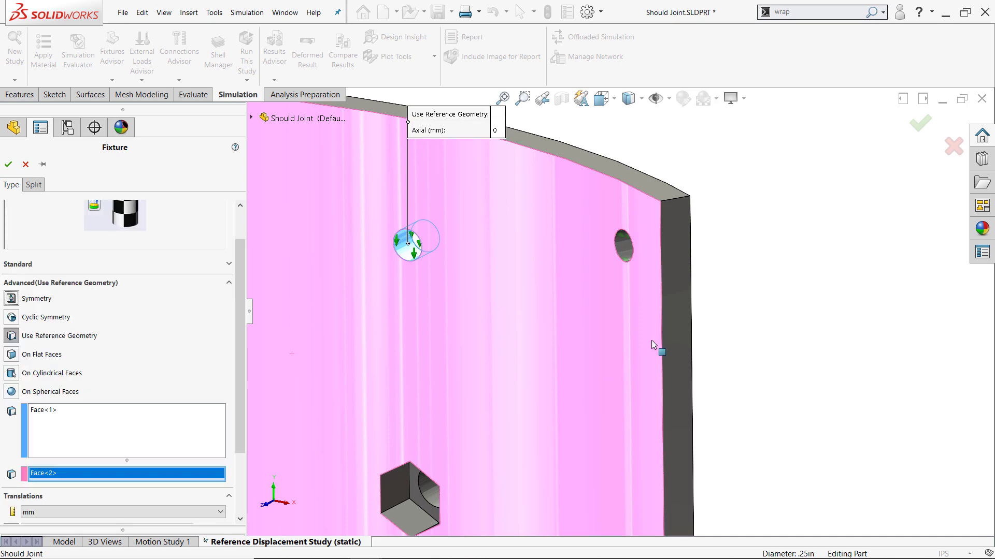
{"action": "middle_click_drag", "start_coordinate": [652, 345], "coordinate": [630, 357]}
{"action": "scroll", "coordinate": [625, 311], "scroll_direction": "up", "scroll_amount": 5}
{"action": "left_click", "coordinate": [9, 165]}
- Define a Virtual Wall contact set between the curved back face and the Build Plate plane
{"action": "middle_click_drag", "start_coordinate": [302, 311], "coordinate": [324, 298]}
{"action": "right_click", "coordinate": [27, 282]}
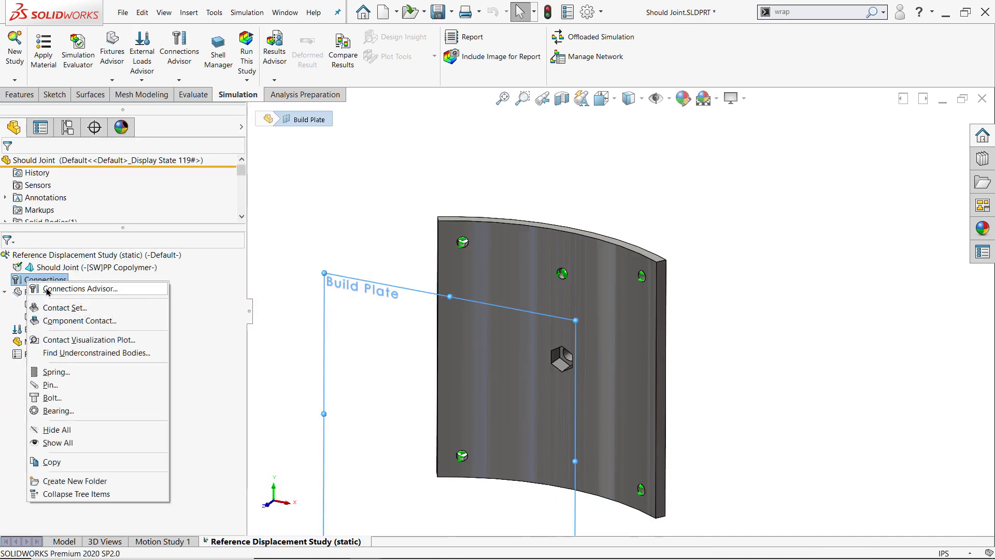
{"action": "left_click", "coordinate": [61, 309]}
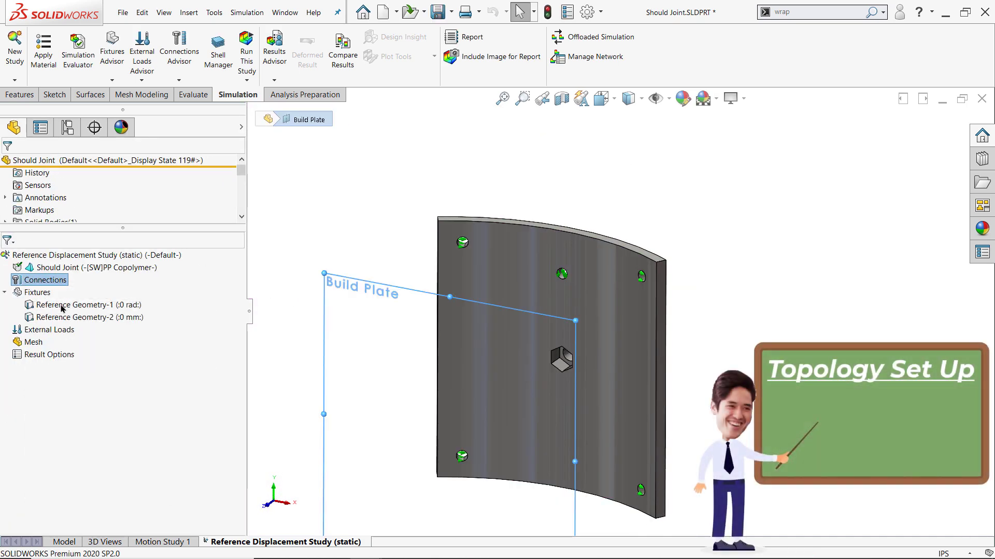
{"action": "left_click", "coordinate": [70, 278]}
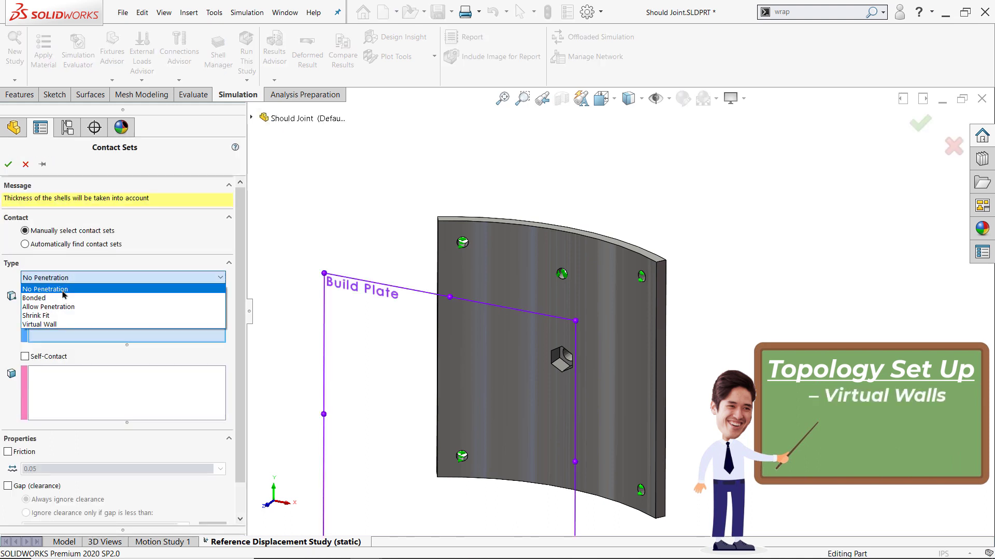
{"action": "left_click", "coordinate": [55, 325]}
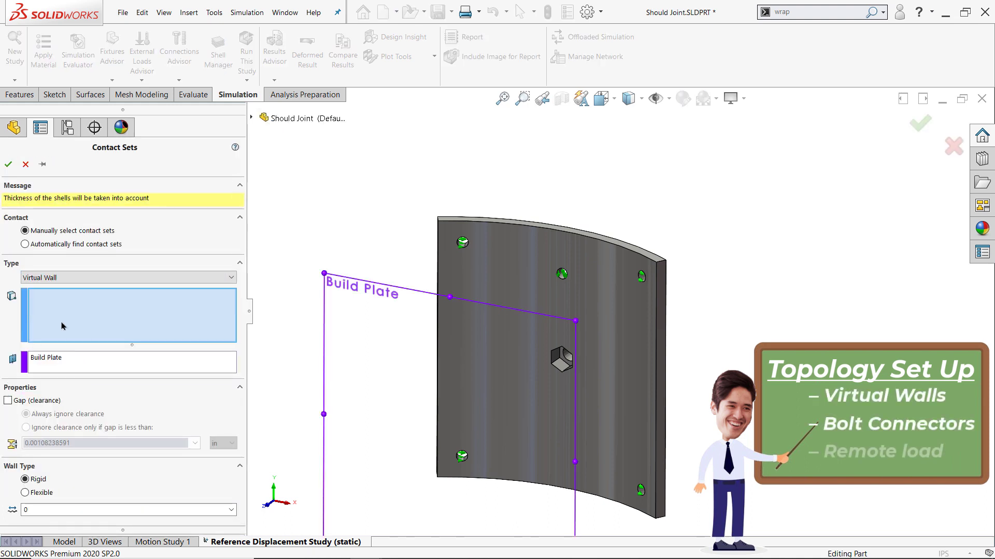
{"action": "left_click", "coordinate": [510, 290]}
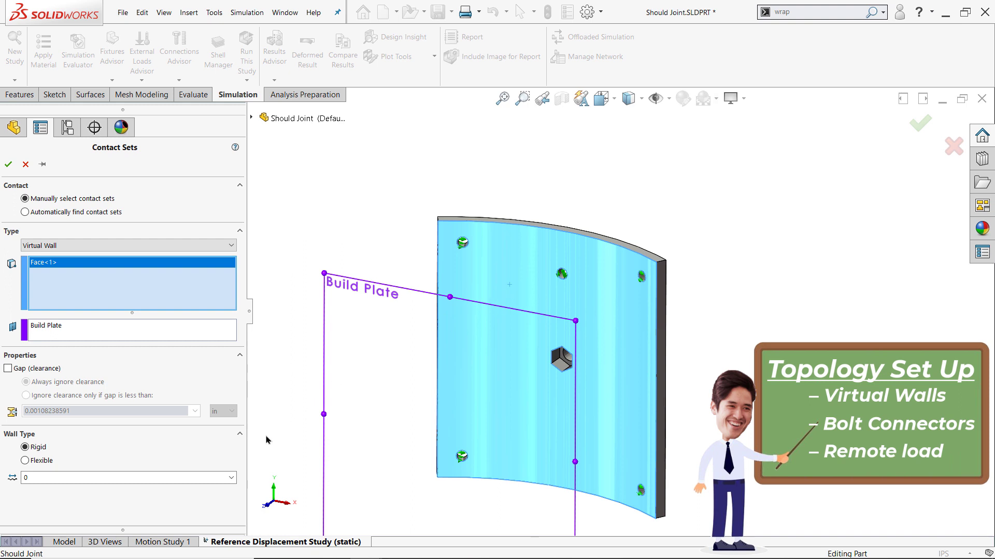
- Make the virtual wall Flexible with friction 0 and both wall stiffness values at 100 (N/m)/m^2, and accept the contact set
{"action": "left_click", "coordinate": [24, 460]}
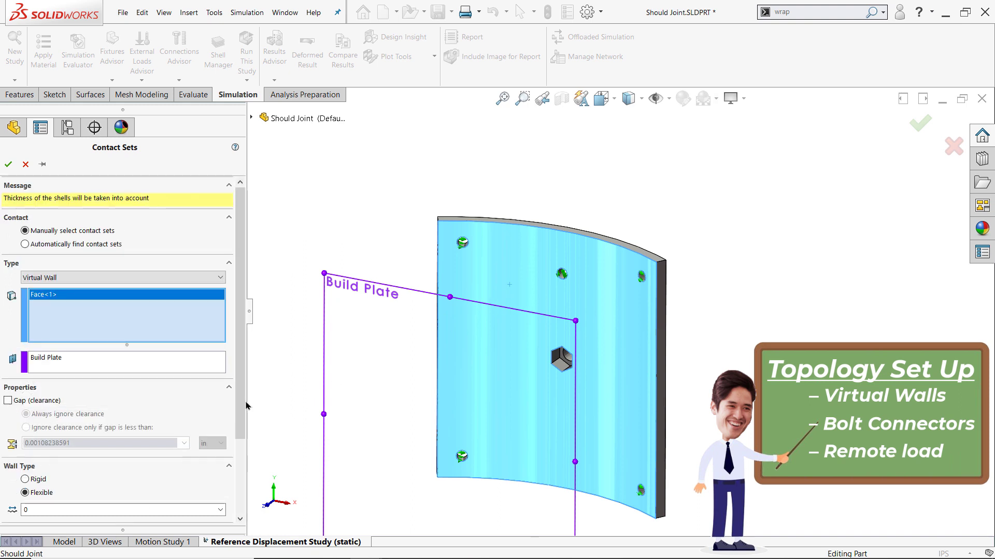
{"action": "left_click_drag", "start_coordinate": [244, 404], "coordinate": [228, 492]}
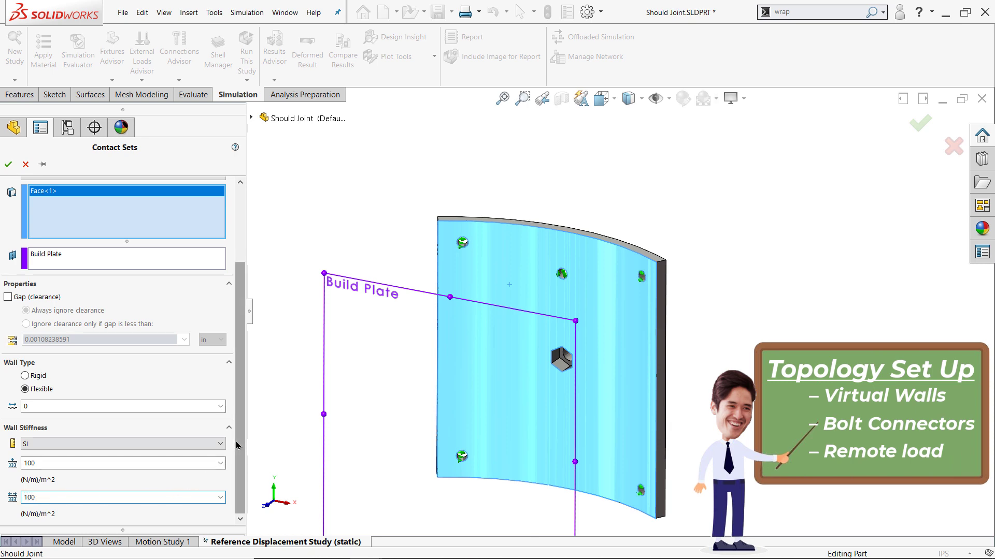
{"action": "left_click", "coordinate": [9, 164]}
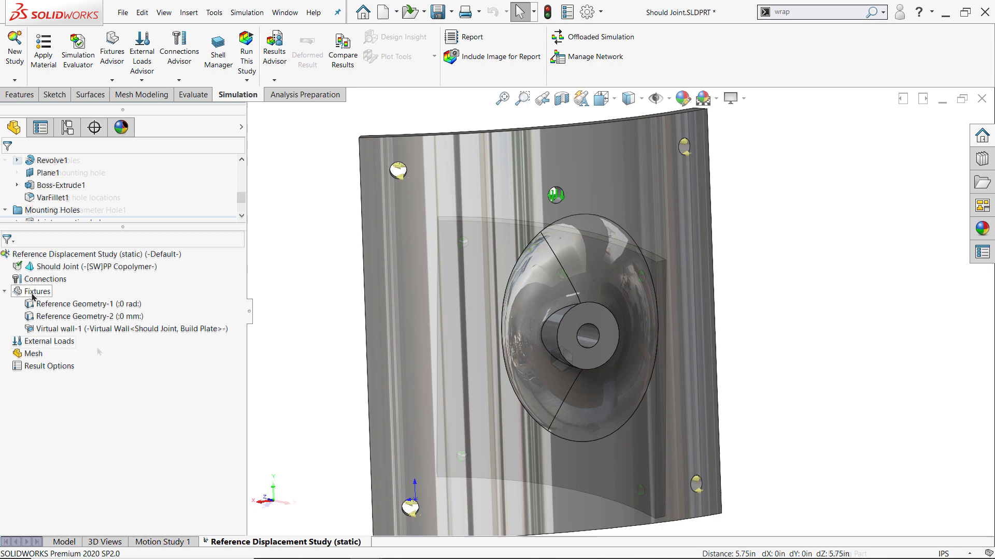
- Start a Force load on the joint mounting hole's inner face, using the Build Plate plane as the selected direction
{"action": "right_click", "coordinate": [47, 341]}
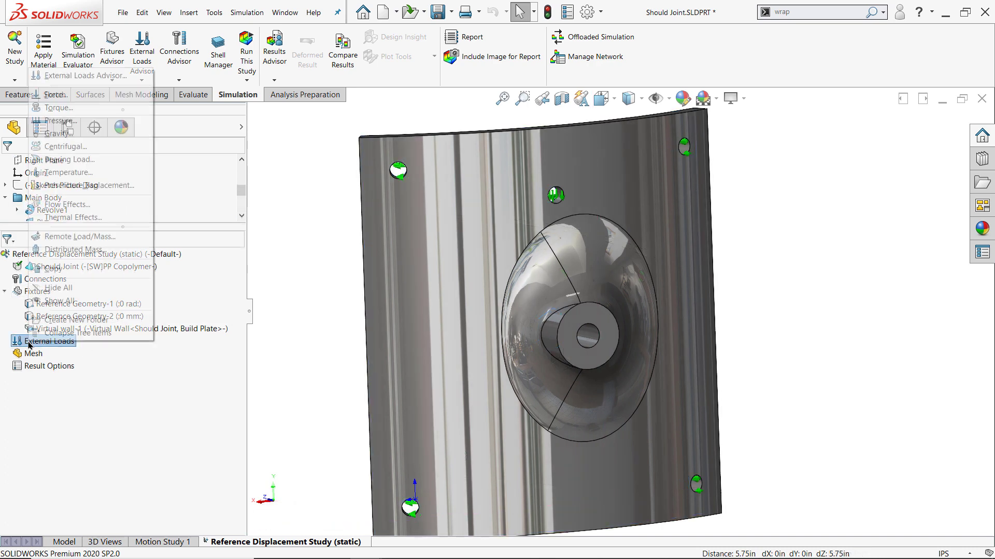
{"action": "left_click", "coordinate": [55, 95]}
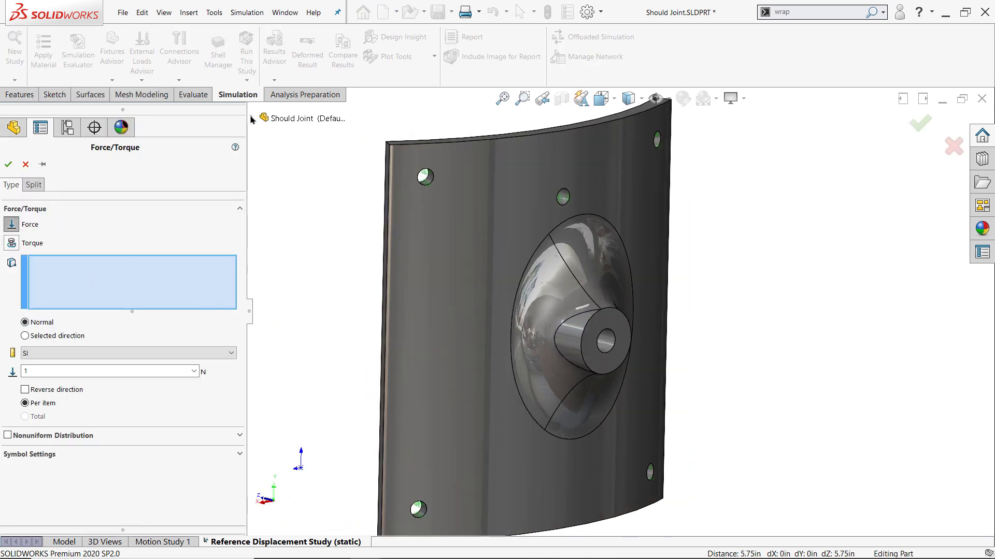
{"action": "left_click", "coordinate": [251, 119]}
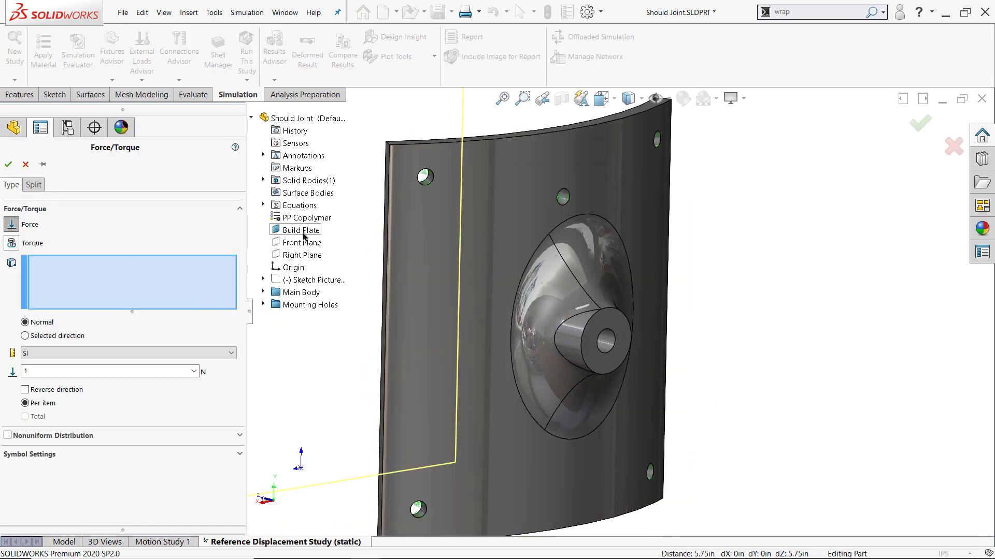
{"action": "left_click", "coordinate": [608, 340]}
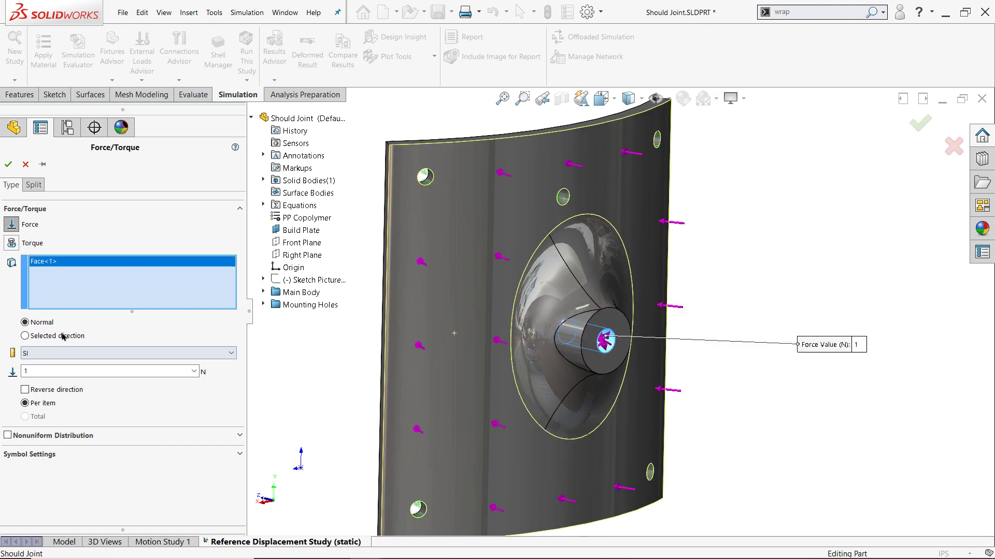
{"action": "left_click", "coordinate": [25, 336]}
{"action": "left_click", "coordinate": [300, 231]}
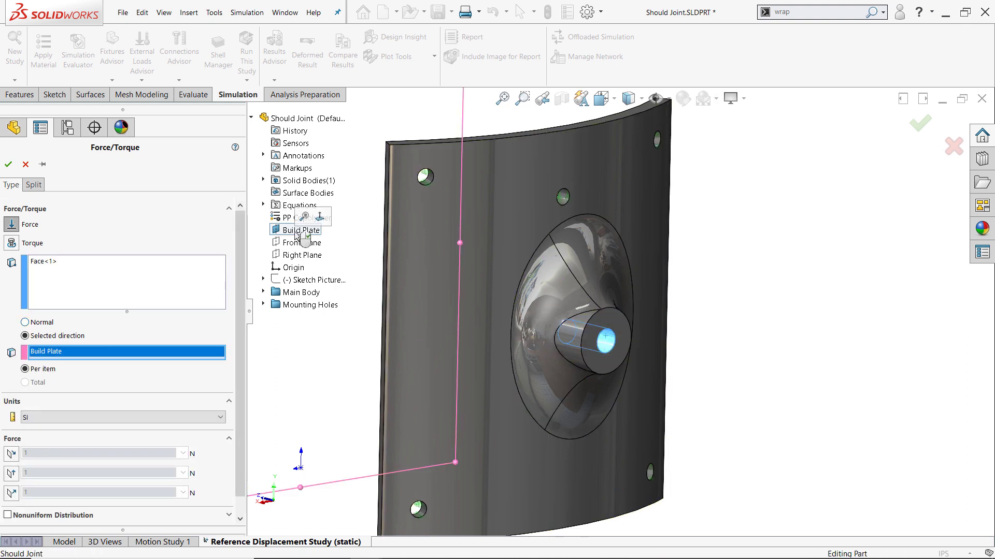
- Set the force to -30 lbf along plane direction 2 in English (IPS) units, accept it, and name the load Down
{"action": "left_click", "coordinate": [11, 473]}
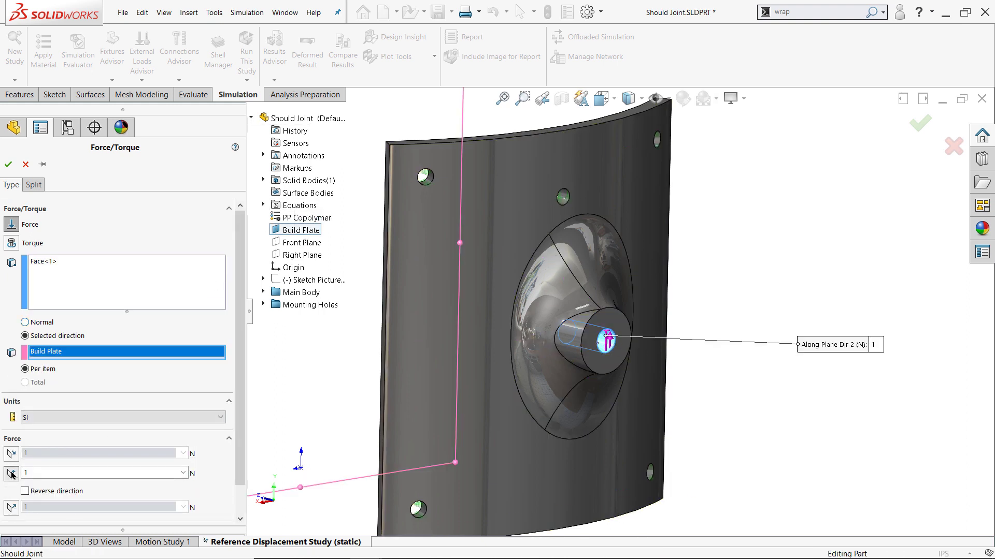
{"action": "left_click", "coordinate": [62, 417]}
{"action": "left_click", "coordinate": [49, 437]}
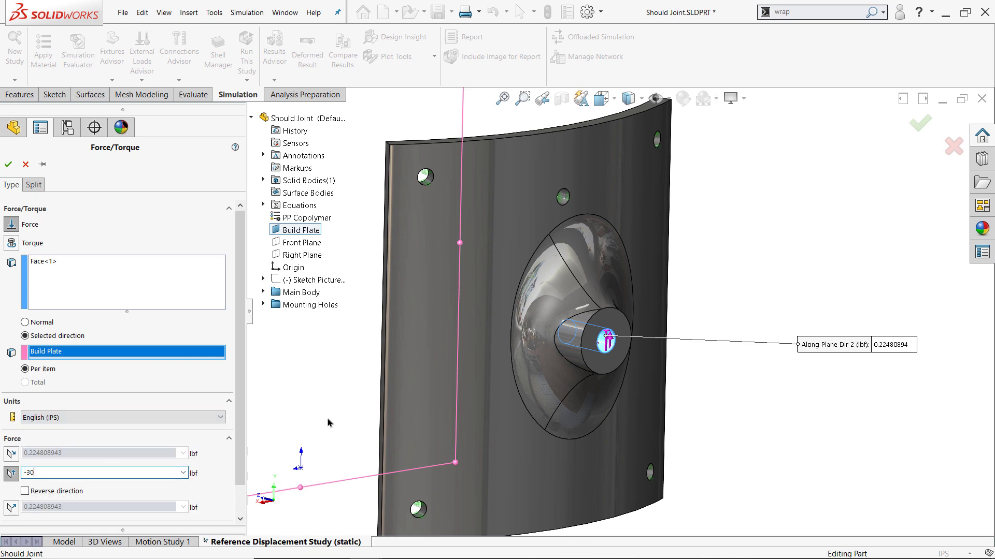
{"action": "middle_click_drag", "start_coordinate": [328, 421], "coordinate": [296, 383]}
{"action": "left_click", "coordinate": [8, 165]}
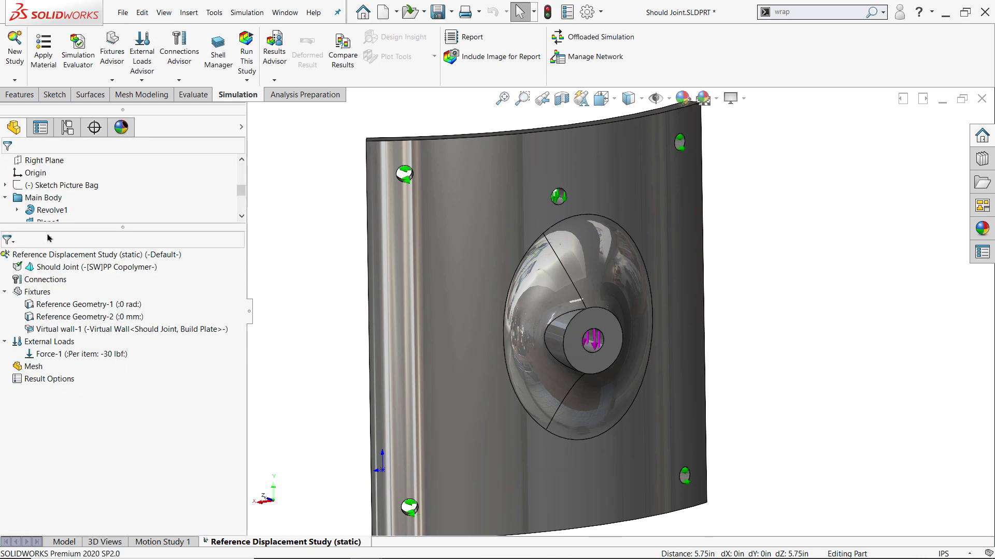
- Add two more 30 lbf forces on the joint mounting hole's inner face and name them Up and Forward
{"action": "right_click", "coordinate": [41, 345]}
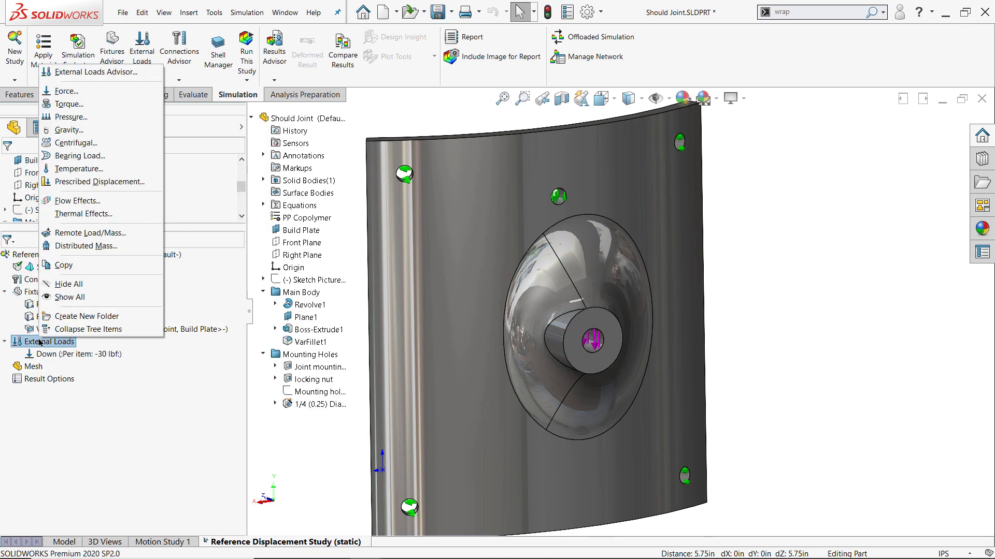
{"action": "left_click", "coordinate": [66, 91]}
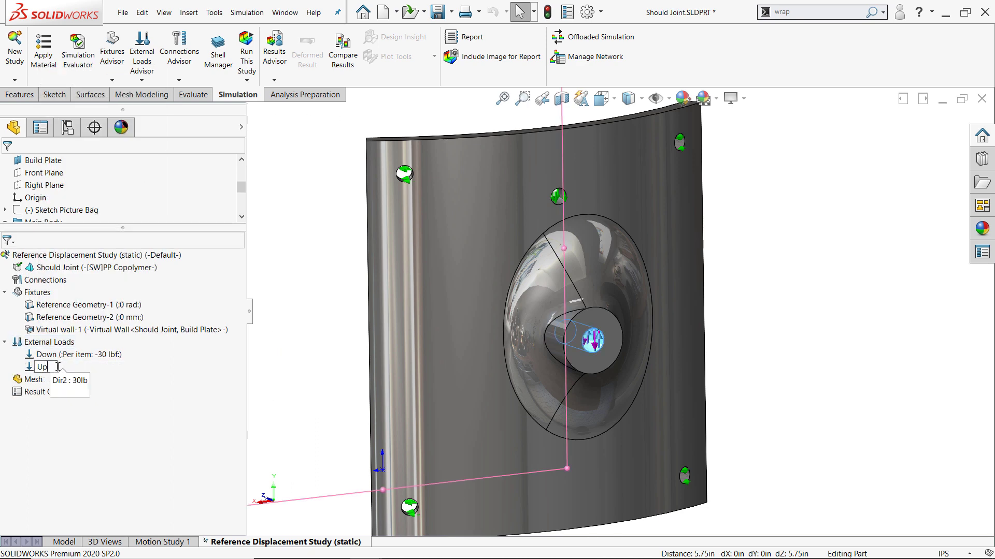
{"action": "right_click", "coordinate": [45, 346]}
{"action": "left_click", "coordinate": [66, 92]}
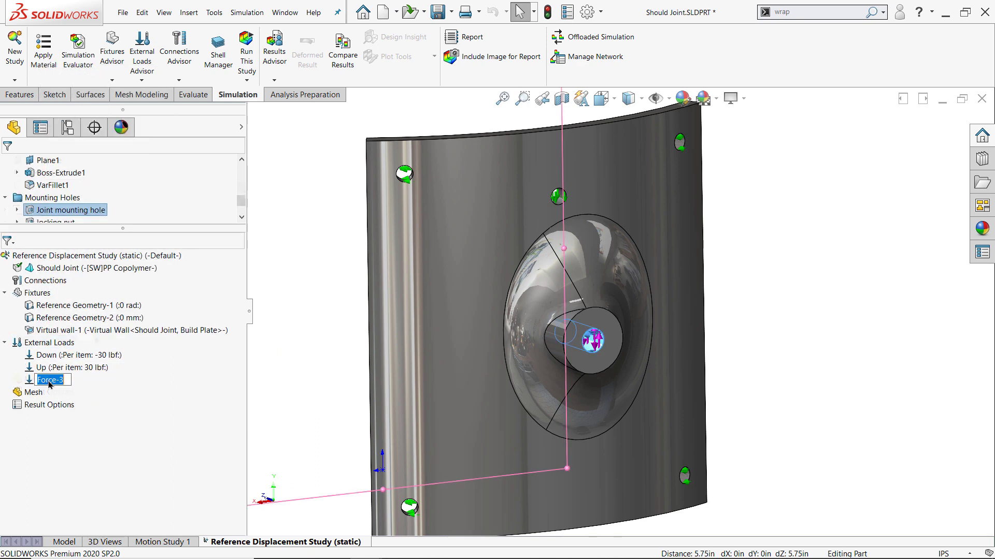
{"action": "type", "text": "Forward"}
{"action": "key", "text": "Return"}
- Add a -30 lbf force on the joint mounting hole's inner face and name it Backward
{"action": "right_click", "coordinate": [45, 343]}
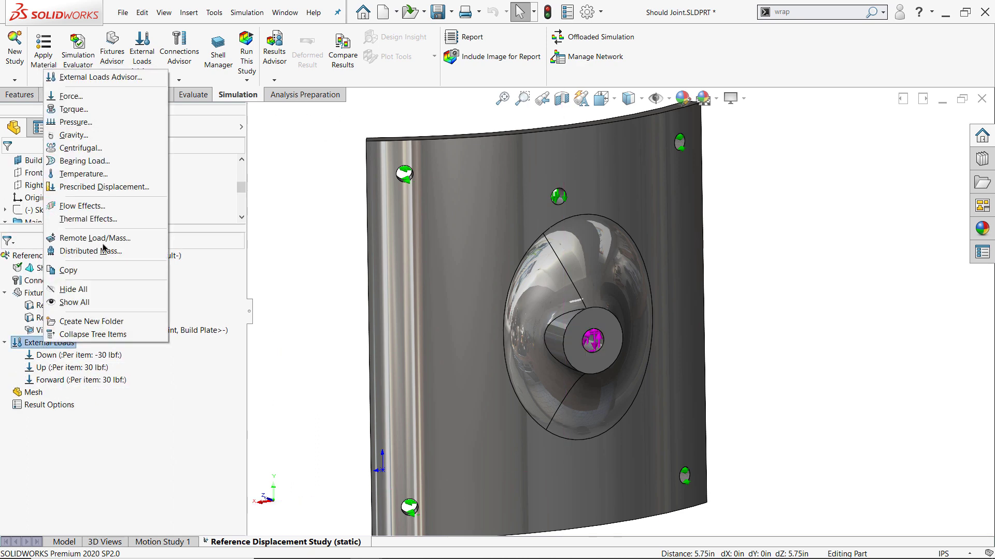
{"action": "left_click", "coordinate": [66, 91]}
{"action": "type", "text": "Backw"}
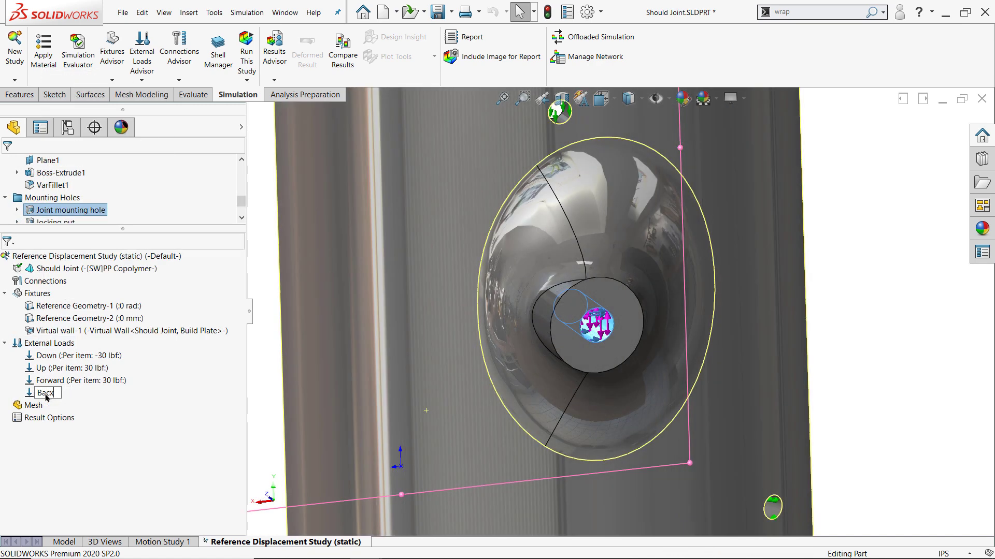
{"action": "type", "text": "ard"}
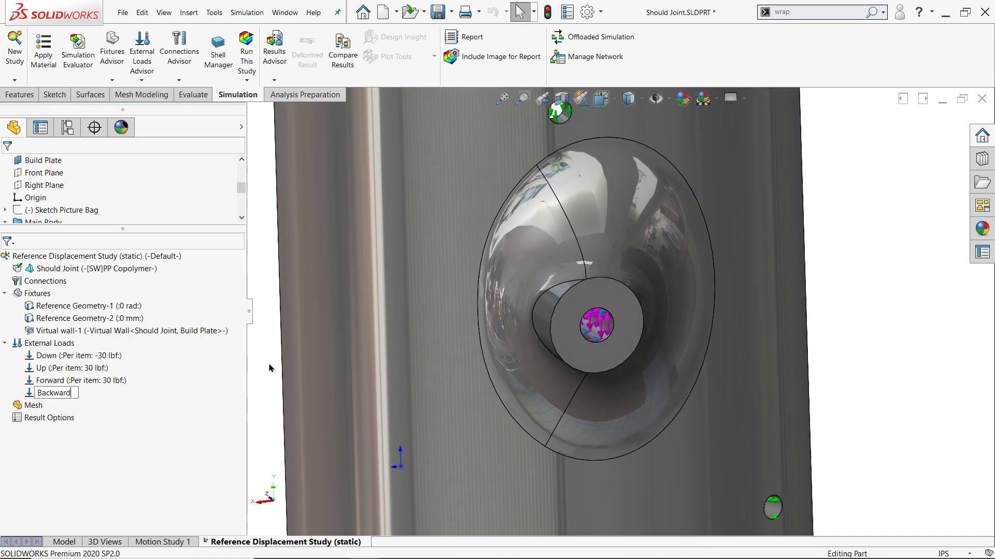
{"action": "key", "text": "Return"}
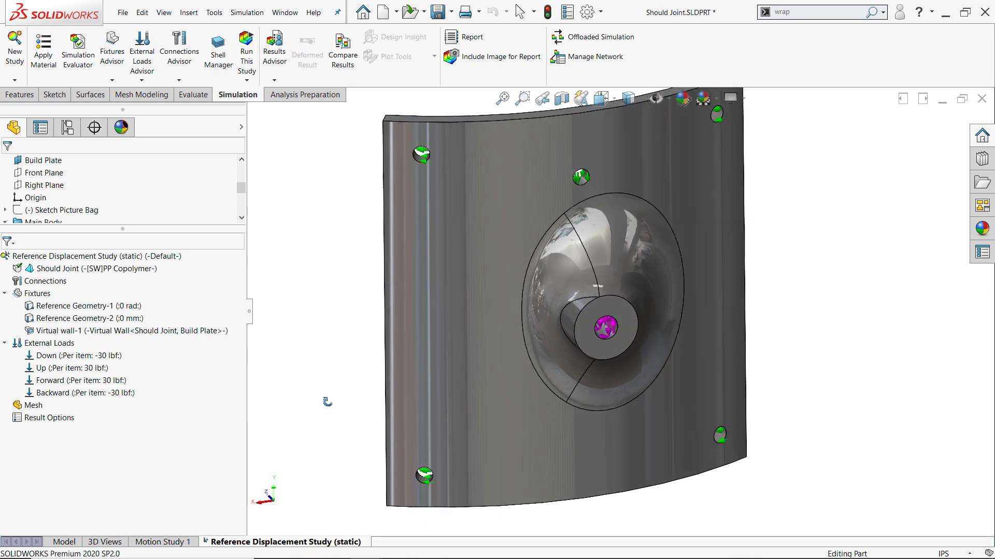
- Create a coarser curvature-based mesh with a maximum element size of 0.36801669 in and a minimum of 0.122671 in
{"action": "right_click", "coordinate": [30, 404]}
{"action": "left_click", "coordinate": [67, 215]}
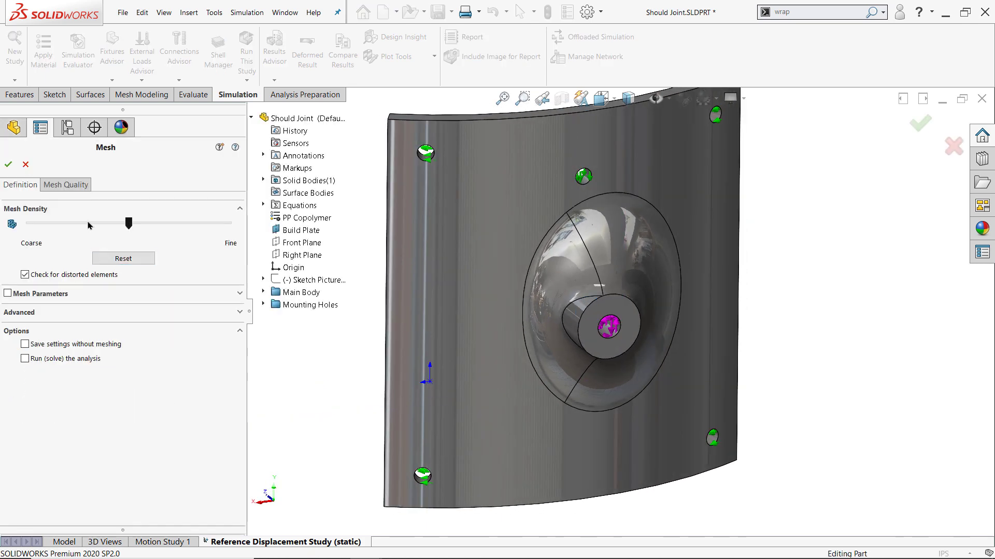
{"action": "left_click", "coordinate": [8, 294]}
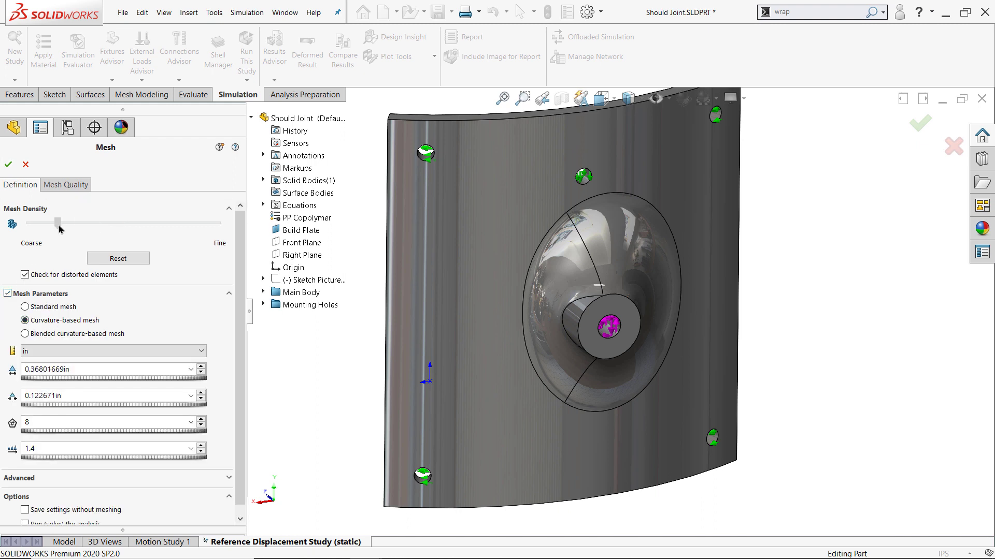
{"action": "left_click", "coordinate": [8, 166]}
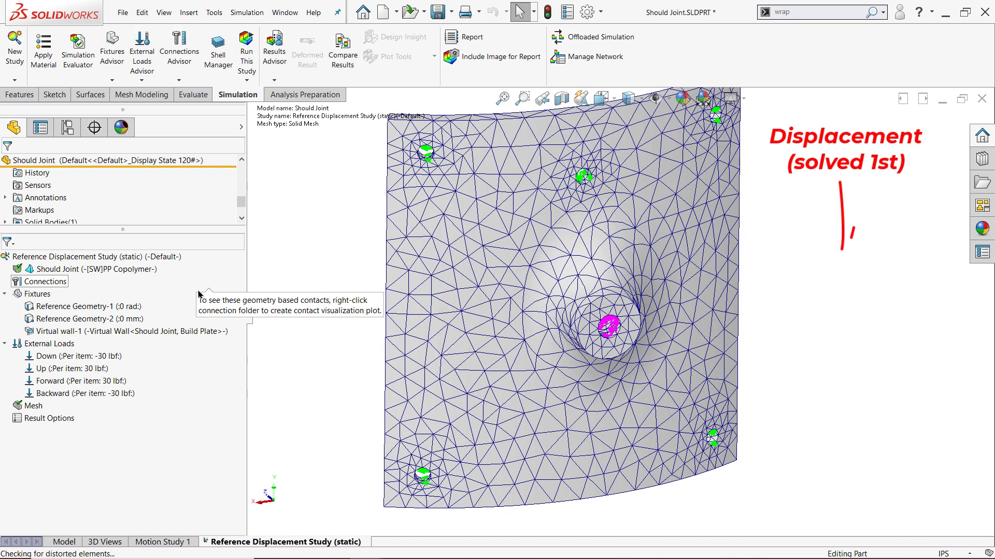
- Review the mesh details of the static study, including element sizes, mesh quality and aspect ratio
{"action": "right_click", "coordinate": [32, 405]}
{"action": "left_click", "coordinate": [62, 274]}
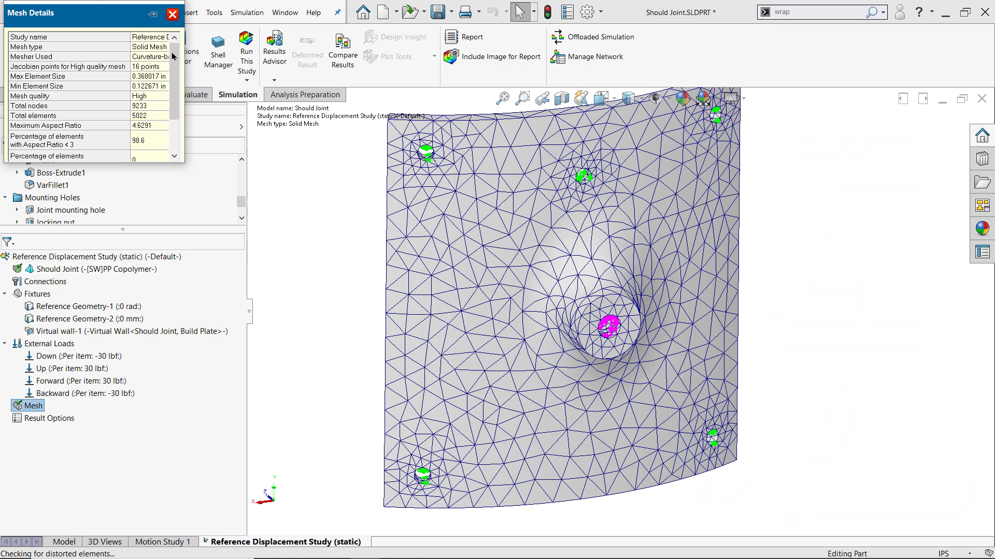
{"action": "left_click", "coordinate": [168, 20]}
- Open the Load Case Manager for the Reference Displacement Study and add four primary load cases
{"action": "right_click", "coordinate": [49, 256]}
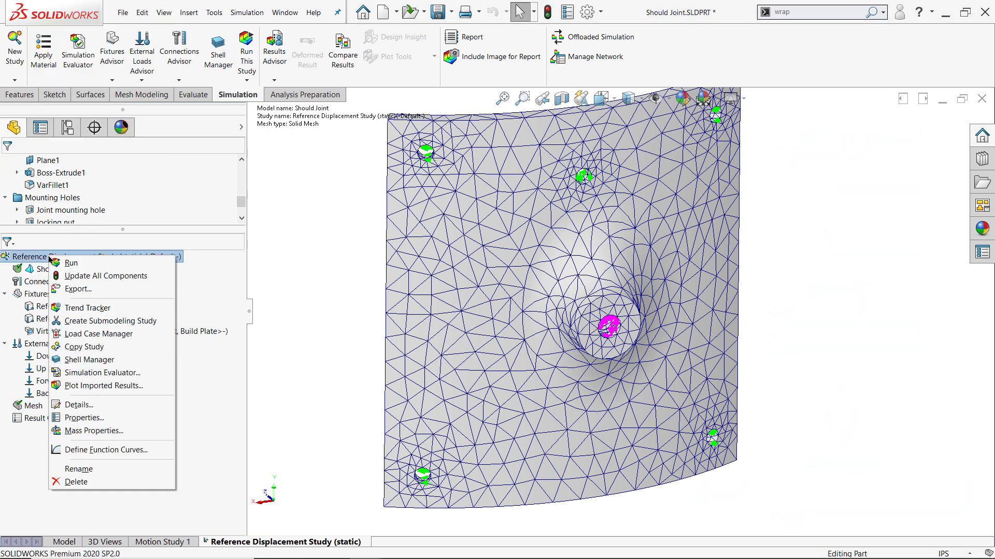
{"action": "left_click", "coordinate": [72, 335]}
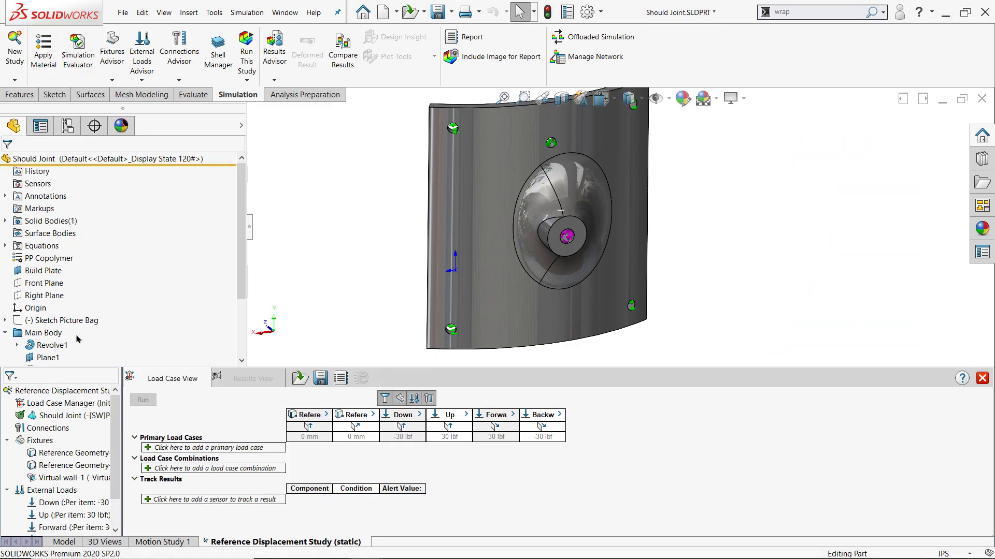
{"action": "left_click", "coordinate": [151, 449]}
{"action": "left_click", "coordinate": [151, 459]}
{"action": "left_click", "coordinate": [151, 470]}
{"action": "left_click", "coordinate": [151, 479]}
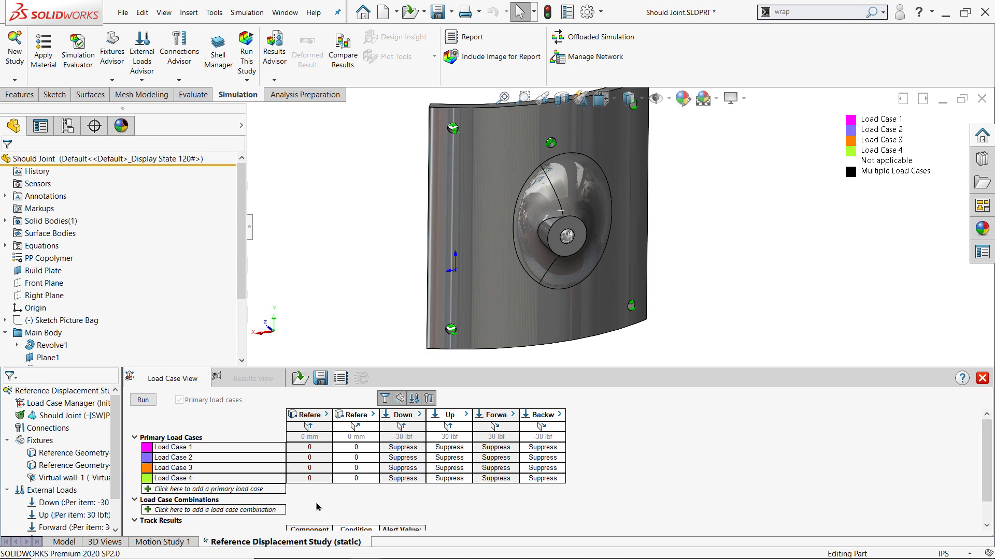
- Assign Down -30, Up 30, Forward 30 and Backward -30 lbf to load cases 1 to 4 respectively, and run them
{"action": "left_click", "coordinate": [420, 448]}
{"action": "left_click", "coordinate": [410, 459]}
{"action": "left_click", "coordinate": [465, 459]}
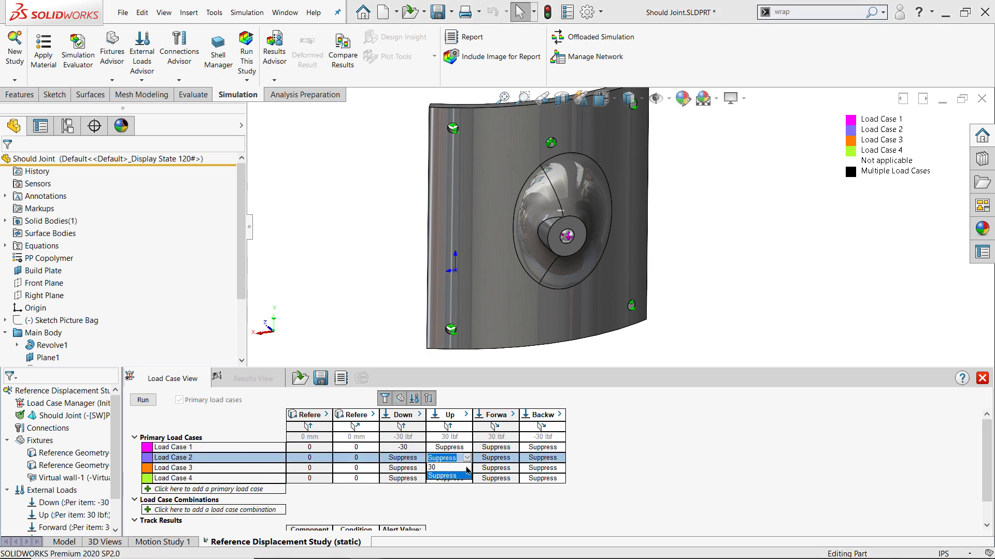
{"action": "left_click", "coordinate": [469, 469]}
{"action": "left_click", "coordinate": [514, 470]}
{"action": "left_click", "coordinate": [513, 470]}
{"action": "left_click", "coordinate": [502, 479]}
{"action": "left_click", "coordinate": [550, 478]}
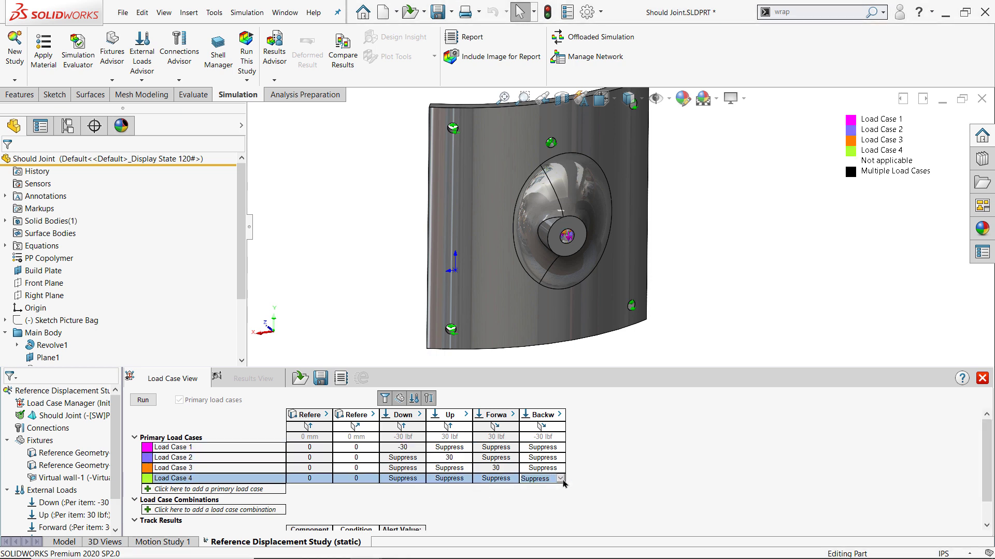
{"action": "left_click", "coordinate": [562, 479]}
{"action": "left_click", "coordinate": [533, 488]}
{"action": "left_click", "coordinate": [148, 404]}
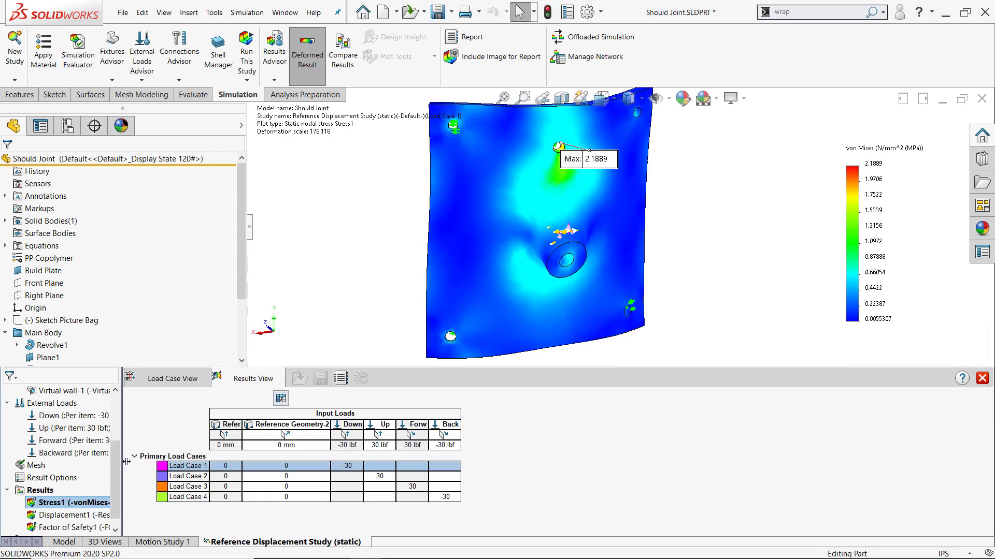
- Display the Displacement1 plot and compare the displacement results across the four load cases
{"action": "left_click_drag", "start_coordinate": [126, 461], "coordinate": [156, 462]}
{"action": "left_click", "coordinate": [92, 516]}
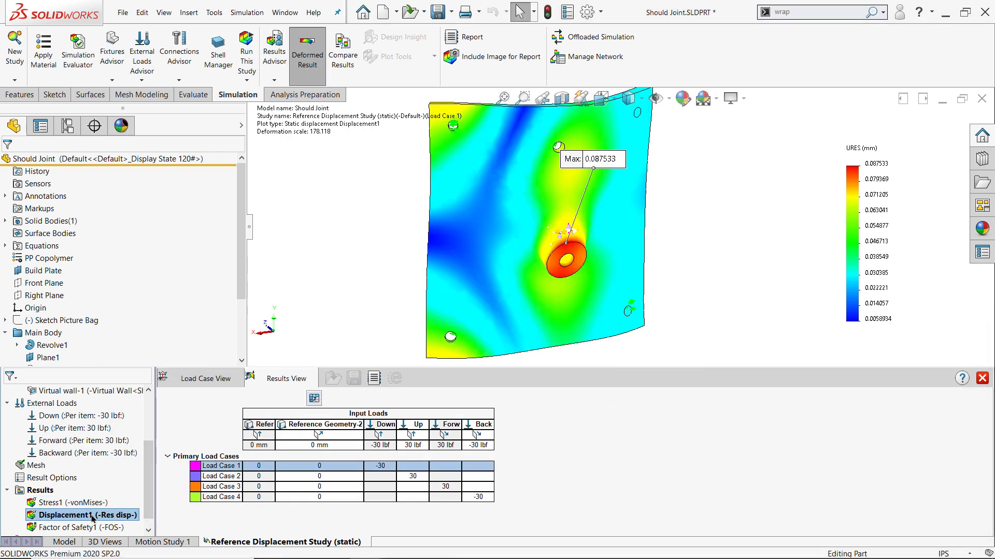
{"action": "left_click", "coordinate": [217, 477]}
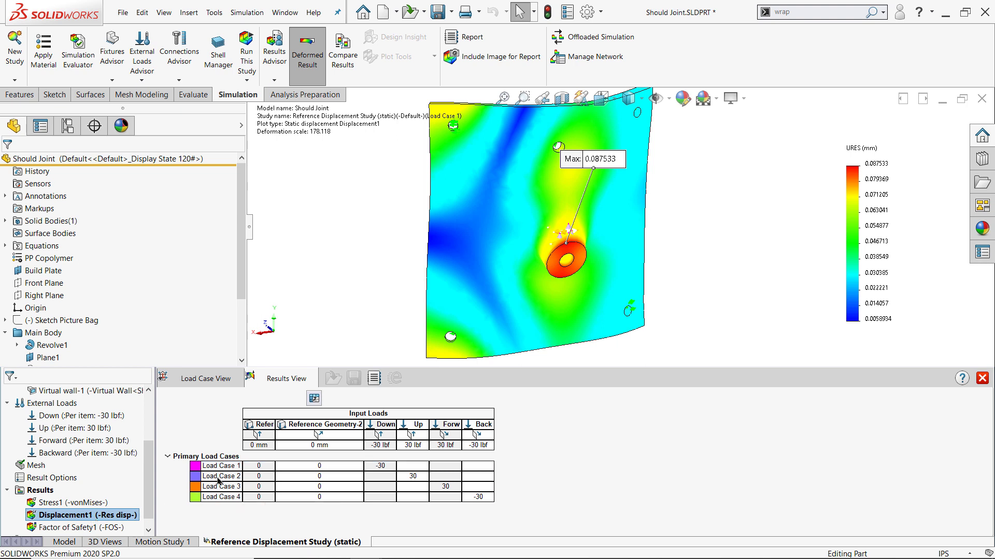
{"action": "left_click", "coordinate": [218, 487]}
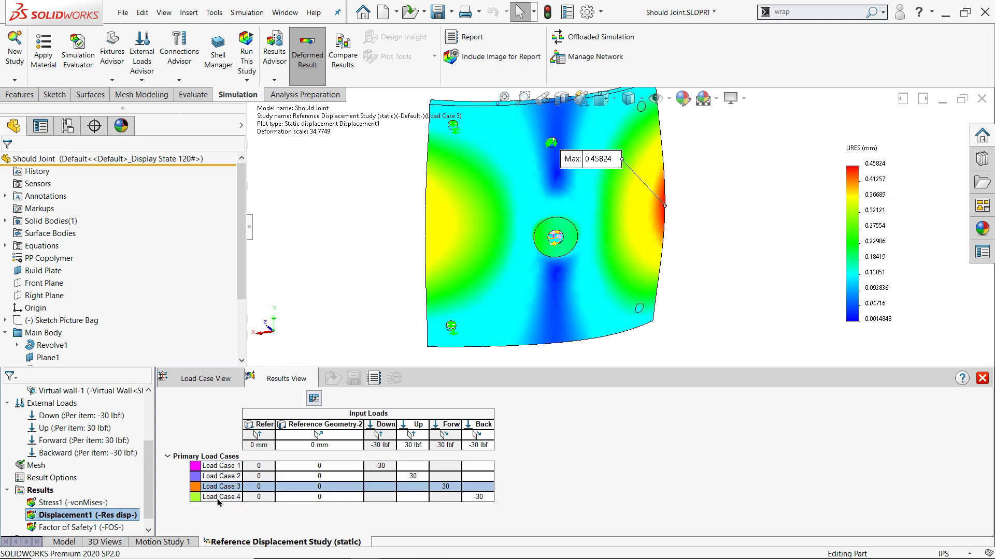
{"action": "left_click", "coordinate": [217, 497]}
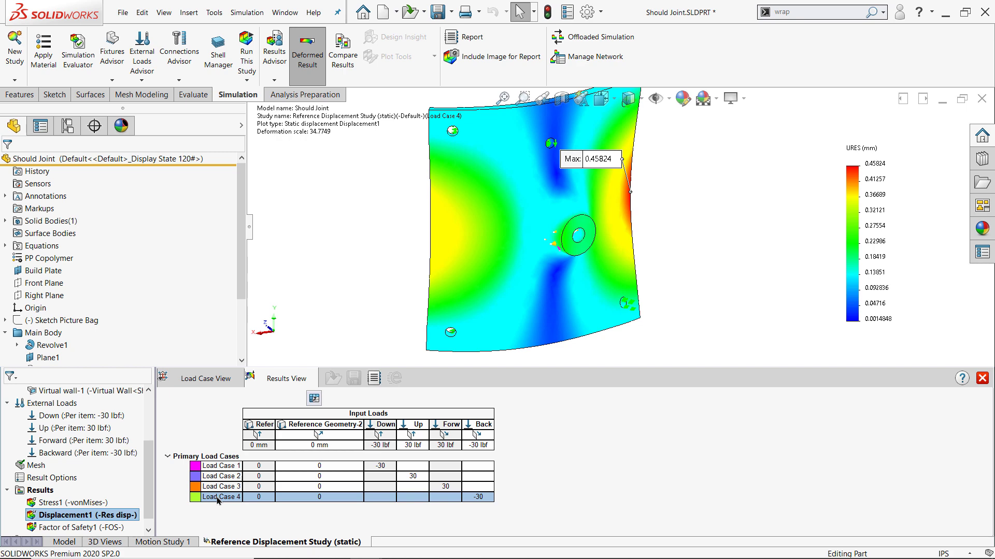
{"action": "left_click", "coordinate": [212, 477]}
{"action": "left_click", "coordinate": [212, 466]}
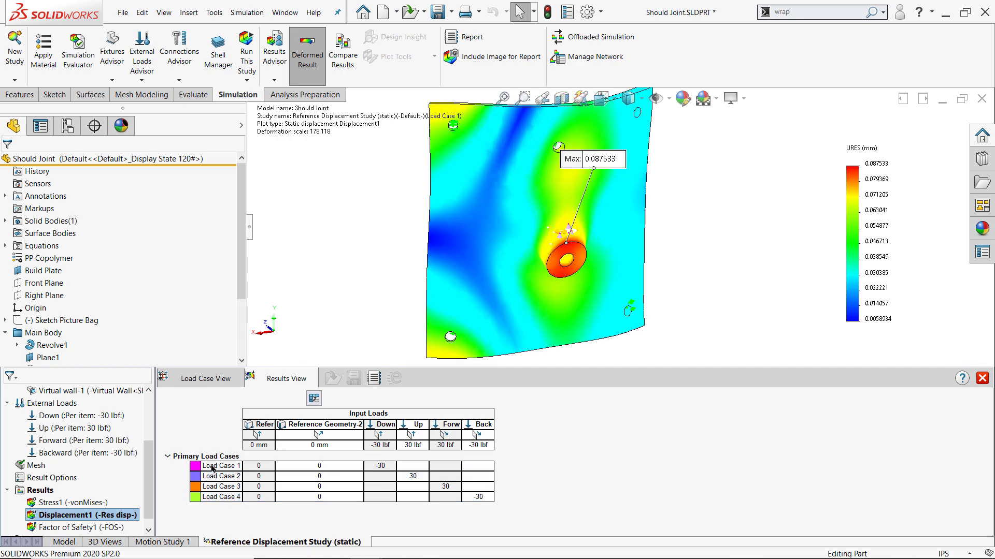
{"action": "left_click", "coordinate": [210, 487]}
- Probe Load Case 3 displacement on the joint mounting hole's inner face, check the summary, and close the Load Case Manager
{"action": "right_click", "coordinate": [95, 514]}
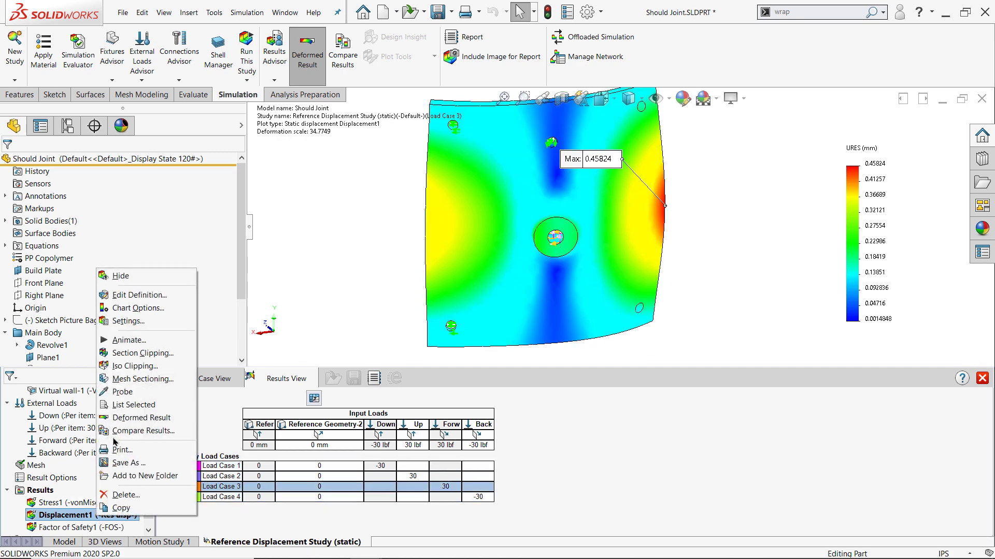
{"action": "left_click", "coordinate": [123, 394]}
{"action": "left_click", "coordinate": [52, 224]}
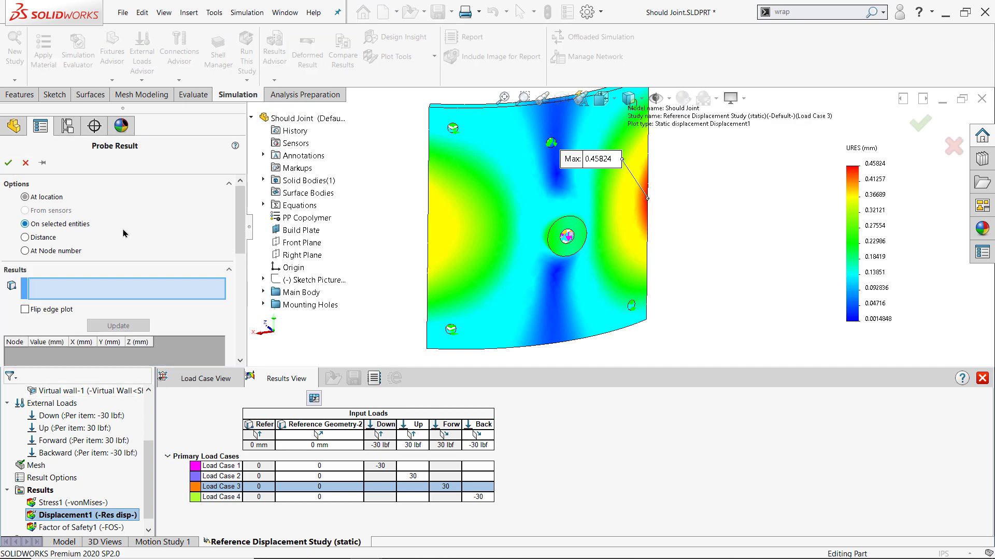
{"action": "left_click", "coordinate": [556, 244]}
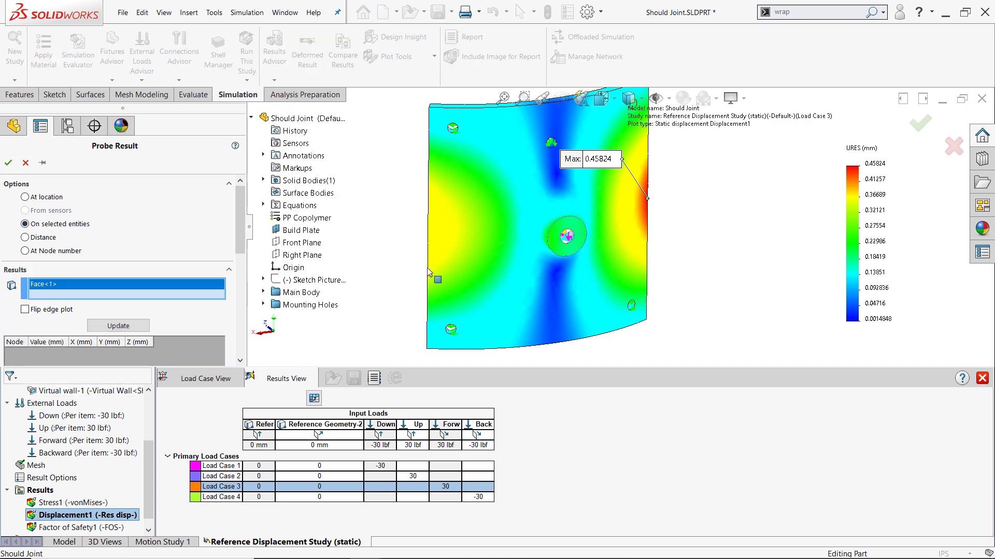
{"action": "left_click", "coordinate": [118, 326]}
{"action": "scroll", "coordinate": [233, 321], "scroll_direction": "down", "scroll_amount": 3}
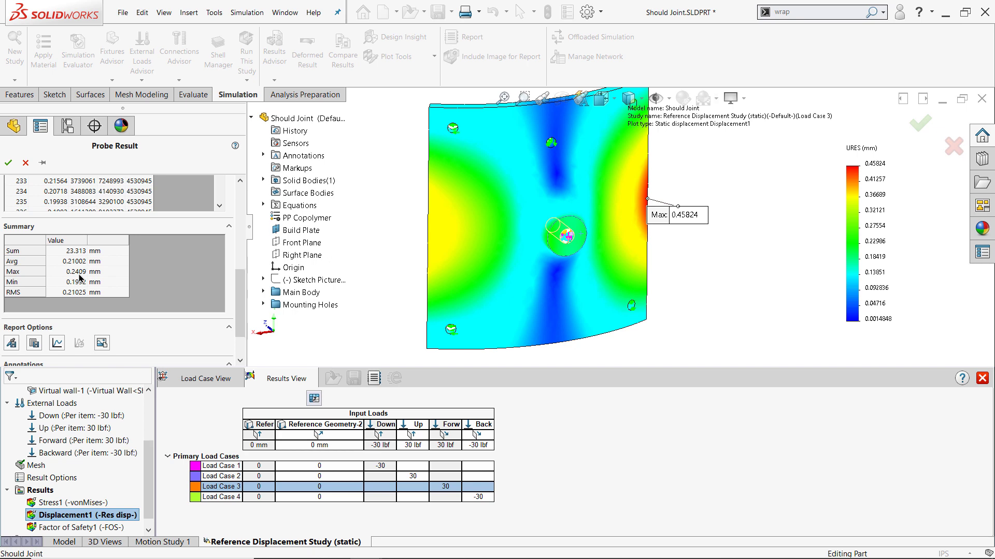
{"action": "left_click", "coordinate": [9, 163]}
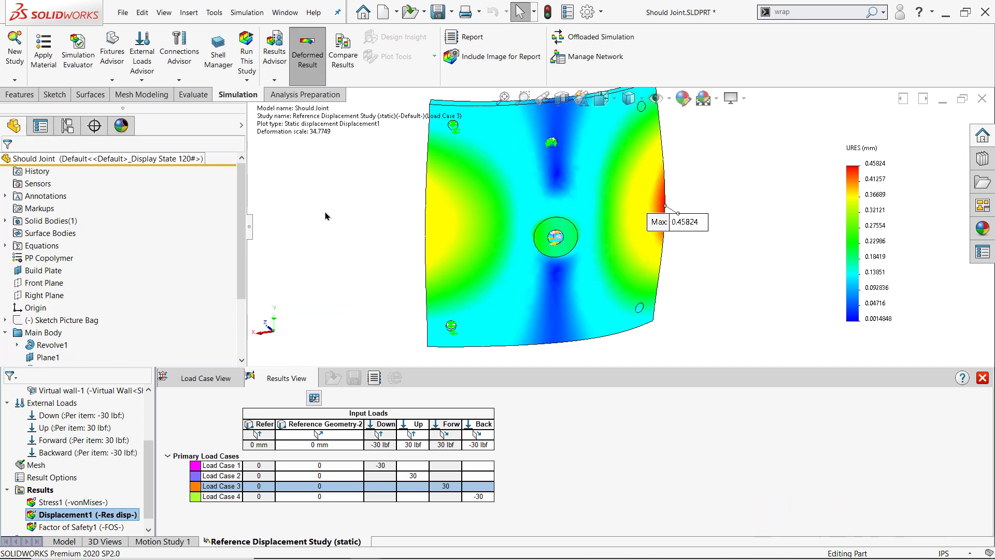
{"action": "left_click", "coordinate": [983, 378]}
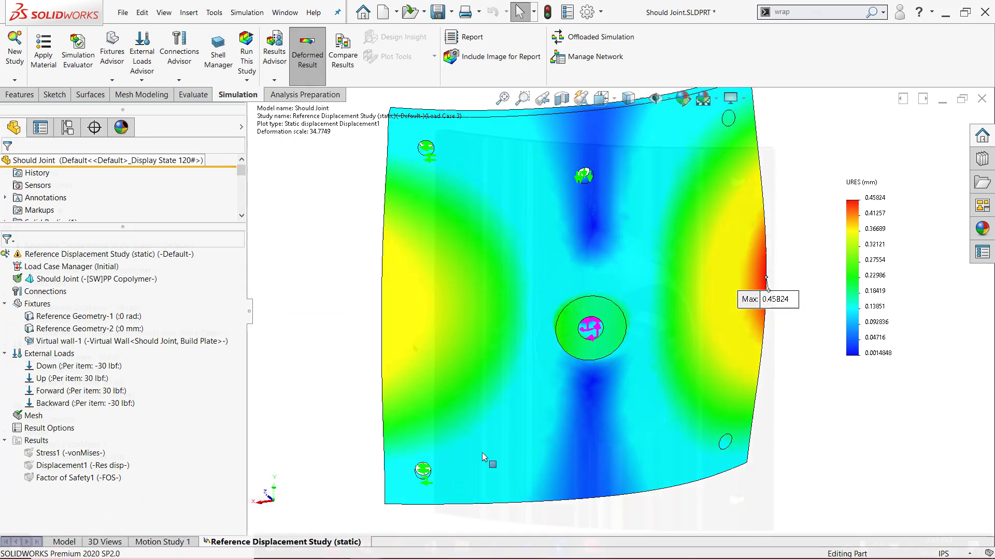
- Sketch a horizontal line about 1 in long across the full diameter of the boss's end face in the part model
{"action": "left_click", "coordinate": [61, 543]}
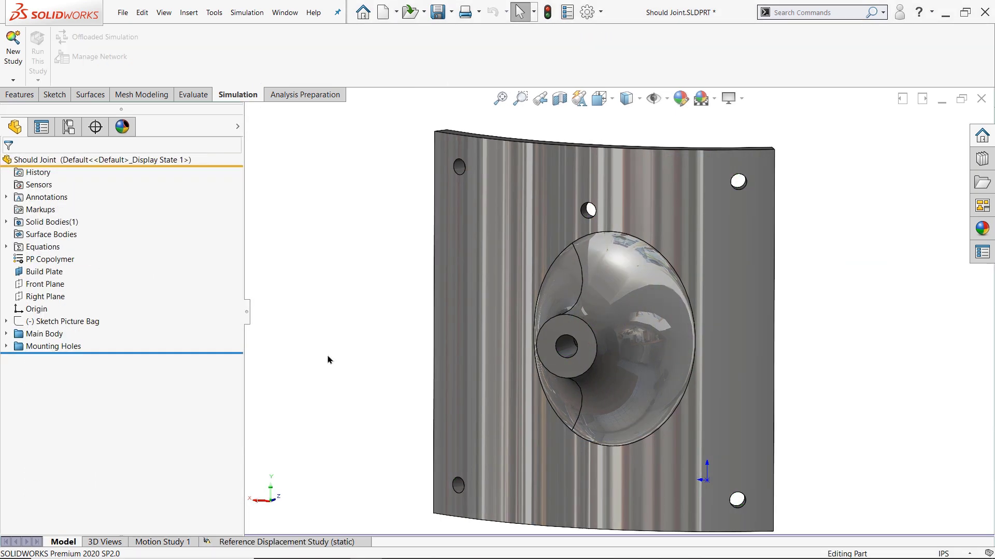
{"action": "left_click", "coordinate": [586, 343]}
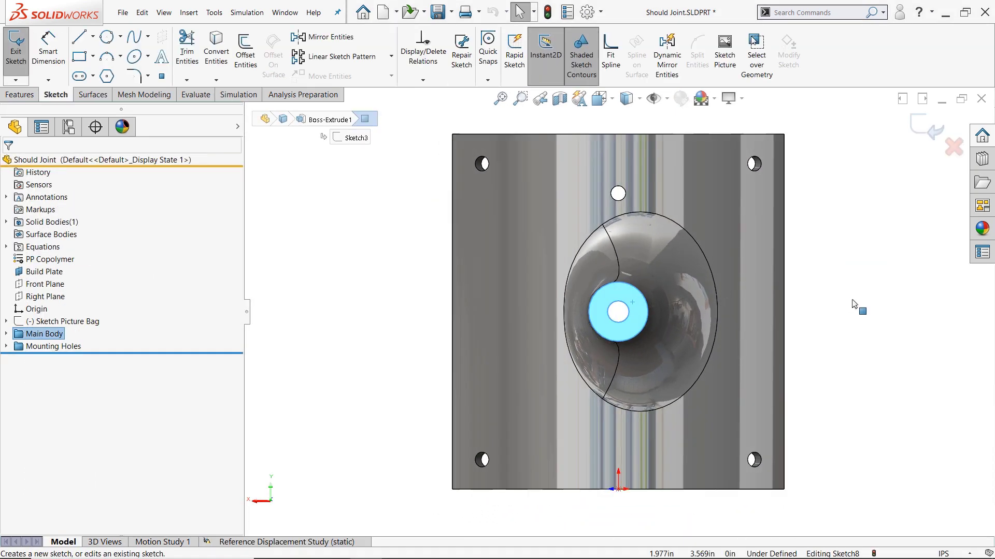
{"action": "right_click_drag", "start_coordinate": [856, 301], "coordinate": [711, 294]}
{"action": "scroll", "coordinate": [616, 305], "scroll_direction": "down", "scroll_amount": 5}
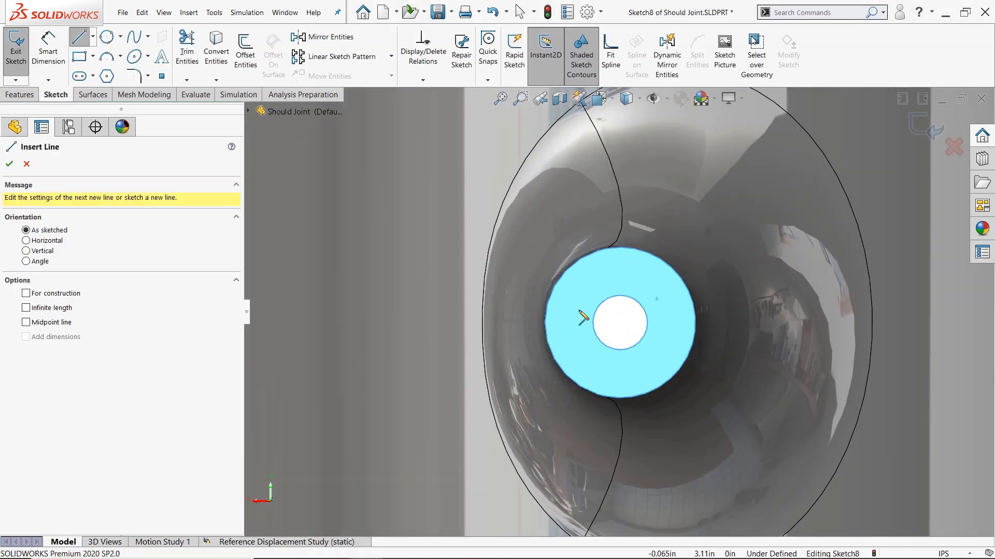
{"action": "left_click", "coordinate": [544, 323]}
{"action": "left_click", "coordinate": [695, 322]}
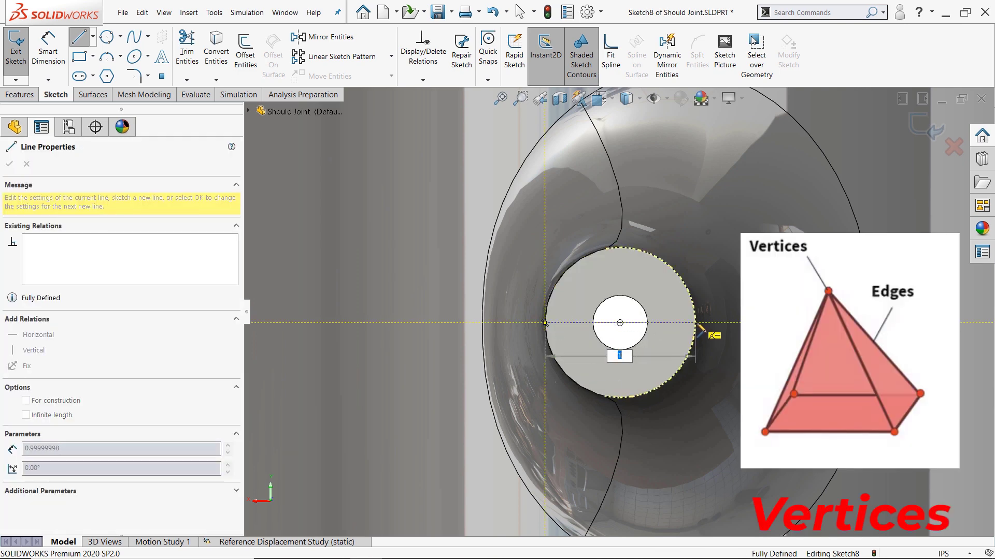
{"action": "key", "text": "Escape"}
{"action": "scroll", "coordinate": [611, 69], "scroll_direction": "up", "scroll_amount": 1}
- Split the boss's end face with a projection Split Line using the current line sketch
{"action": "left_click", "coordinate": [533, 60]}
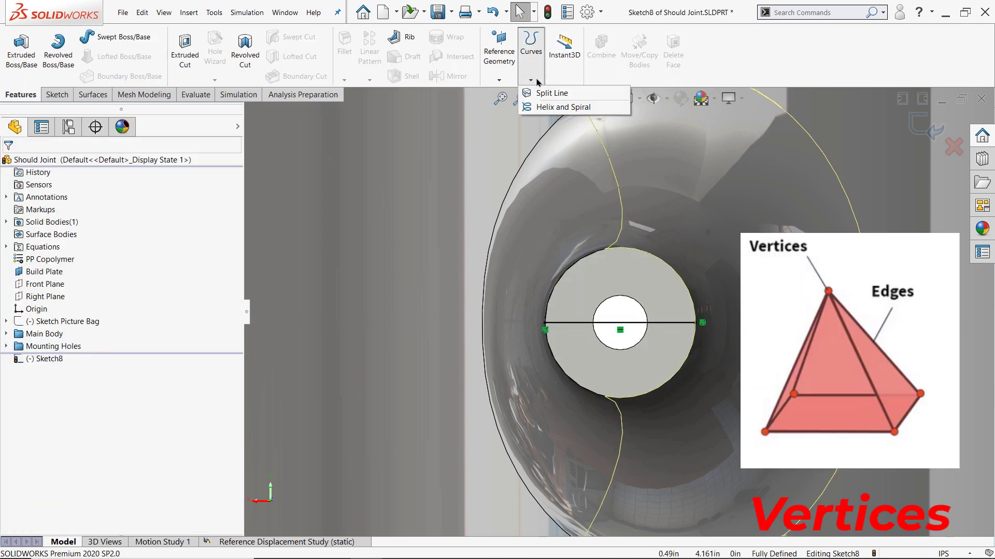
{"action": "left_click", "coordinate": [544, 93]}
{"action": "left_click", "coordinate": [659, 285]}
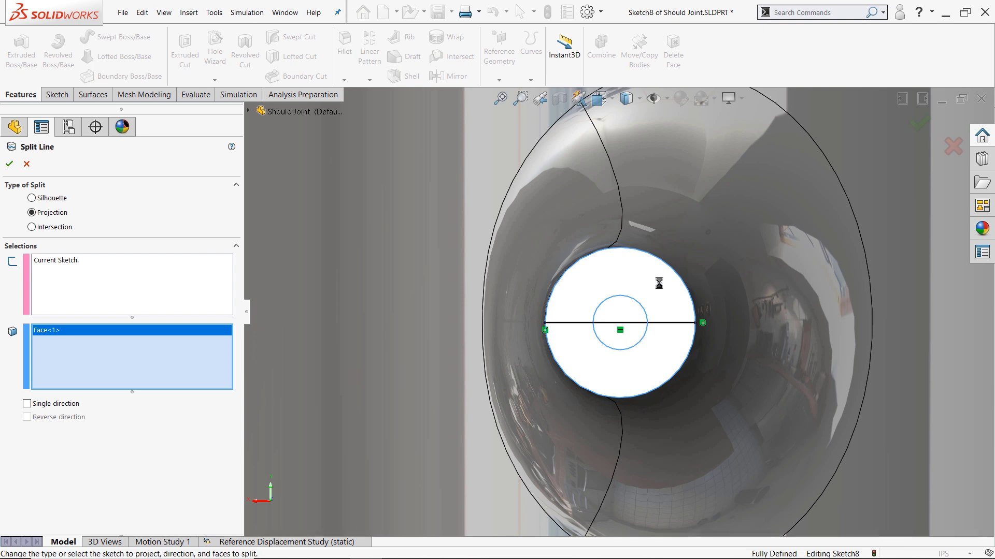
{"action": "right_click", "coordinate": [659, 283]}
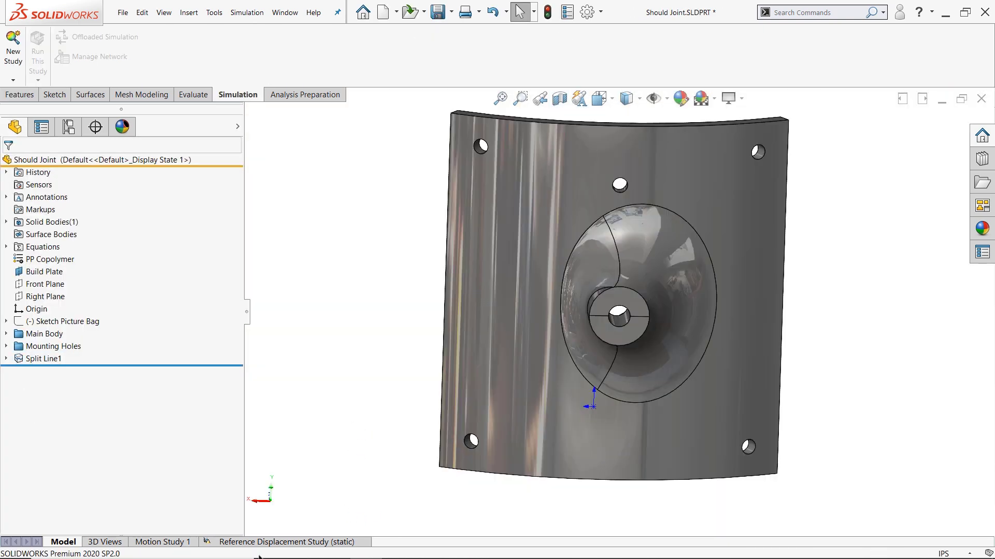
- Copy the Reference Displacement Study into a topology study named Topology, using the Default configuration
{"action": "right_click", "coordinate": [261, 541]}
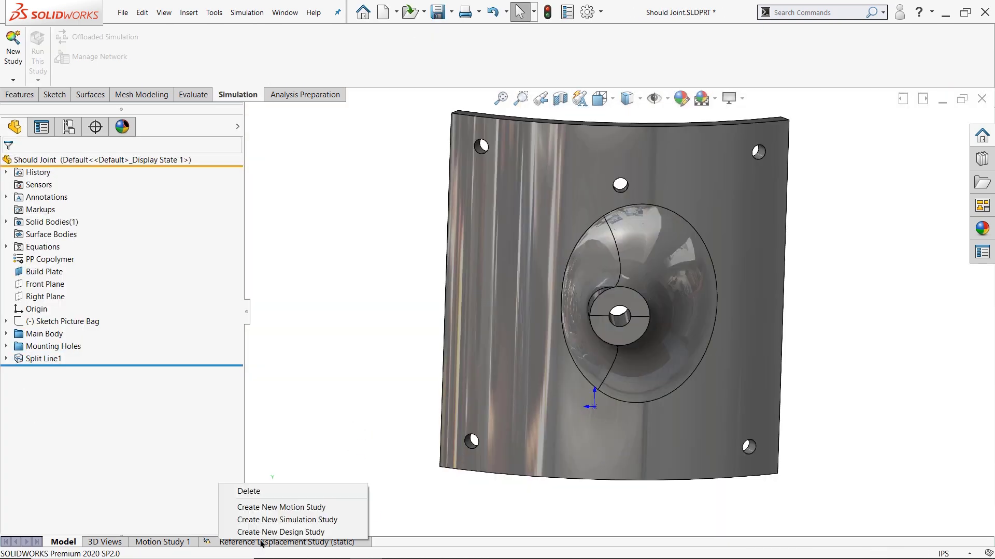
{"action": "left_click", "coordinate": [261, 541]}
{"action": "right_click", "coordinate": [261, 542]}
{"action": "left_click", "coordinate": [290, 468]}
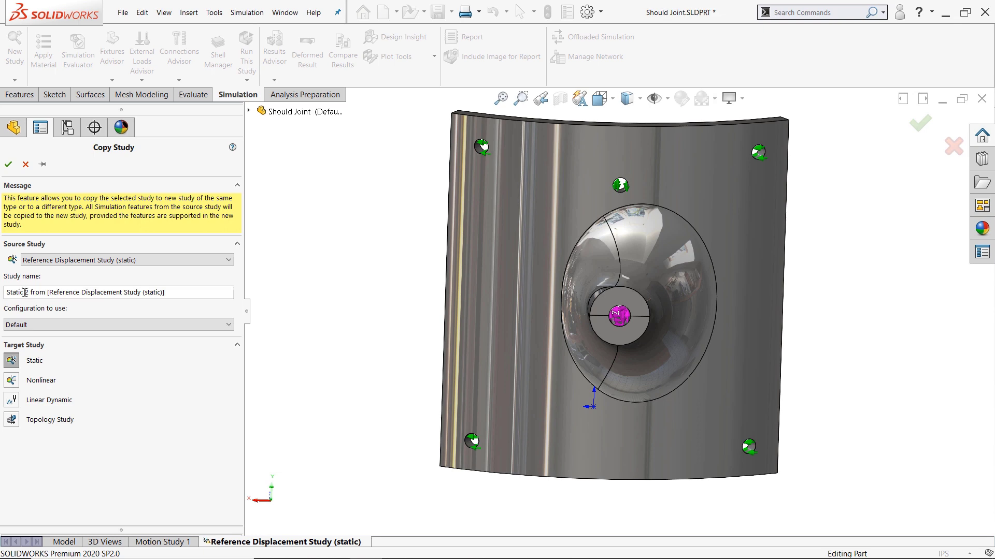
{"action": "left_click", "coordinate": [11, 419]}
{"action": "left_click_drag", "start_coordinate": [202, 312], "coordinate": [34, 311]}
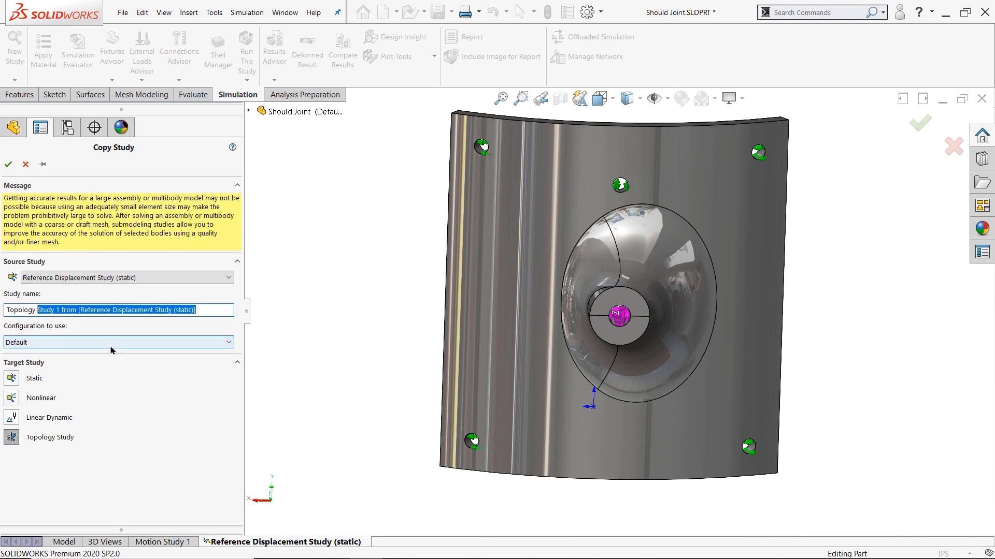
{"action": "key", "text": "BackSpace"}
{"action": "left_click", "coordinate": [9, 164]}
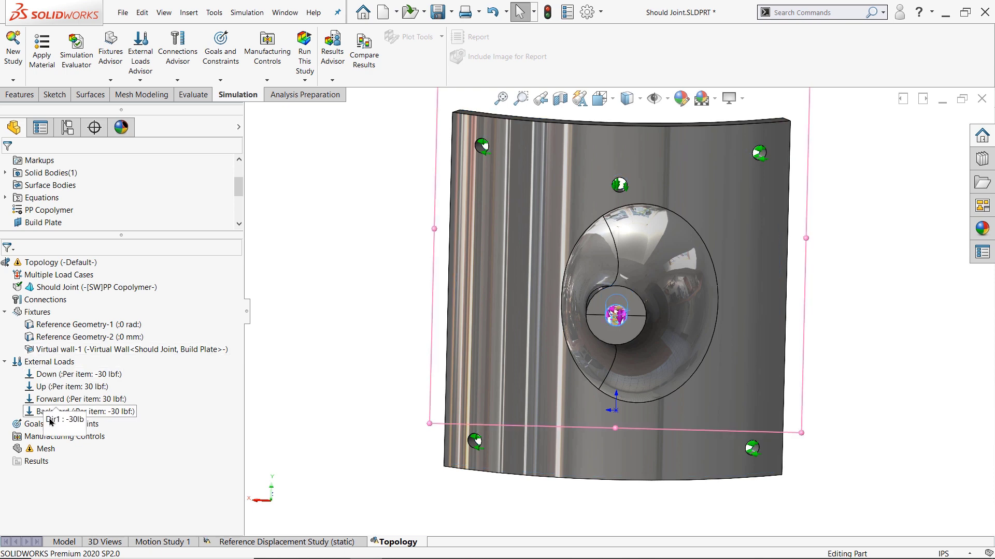
- Define a Best Stiffness to Weight ratio goal with a displacement constraint keeping absolute resultant displacement below 0.4 mm
{"action": "right_click", "coordinate": [83, 423]}
{"action": "left_click", "coordinate": [88, 434]}
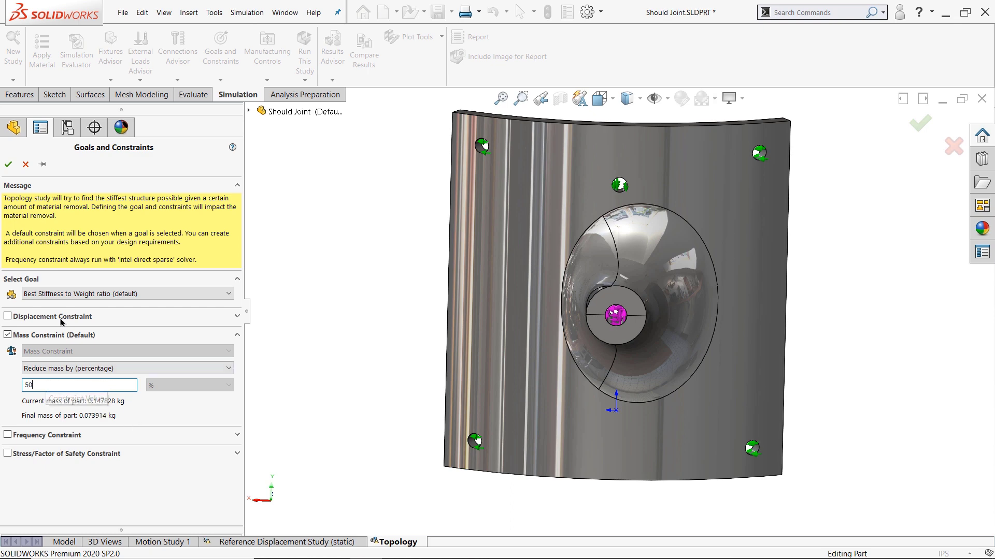
{"action": "left_click", "coordinate": [8, 317]}
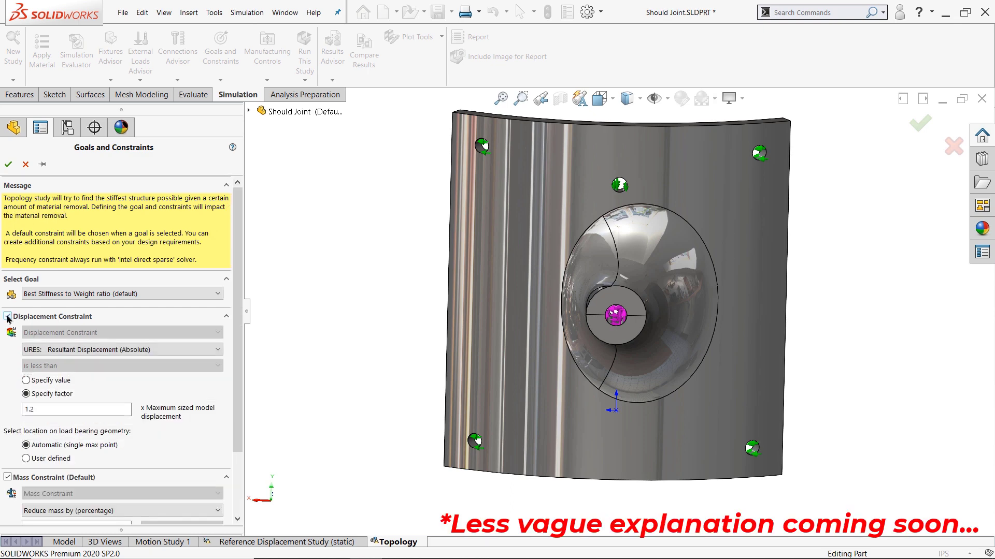
{"action": "left_click", "coordinate": [159, 354]}
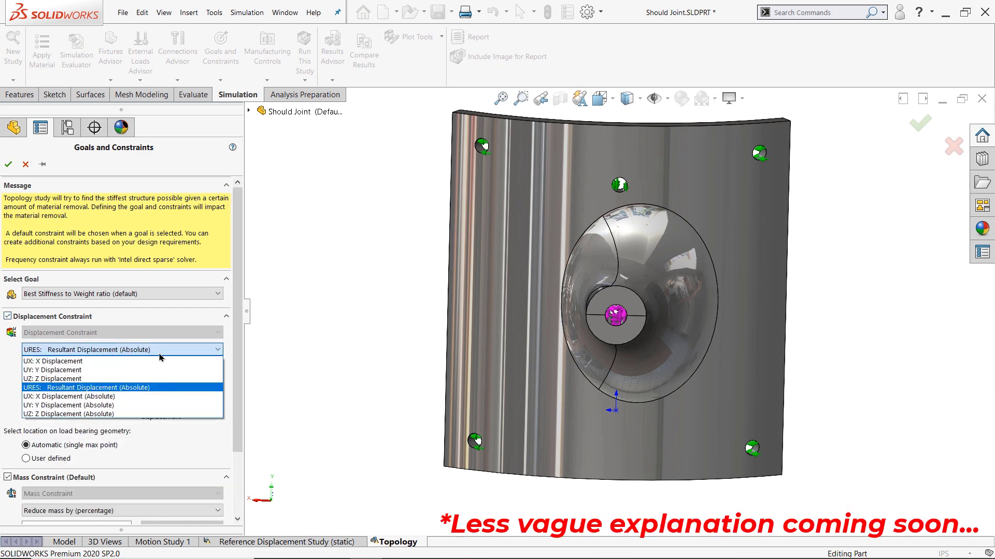
{"action": "left_click", "coordinate": [159, 353]}
{"action": "left_click", "coordinate": [45, 381]}
{"action": "left_click", "coordinate": [58, 410]}
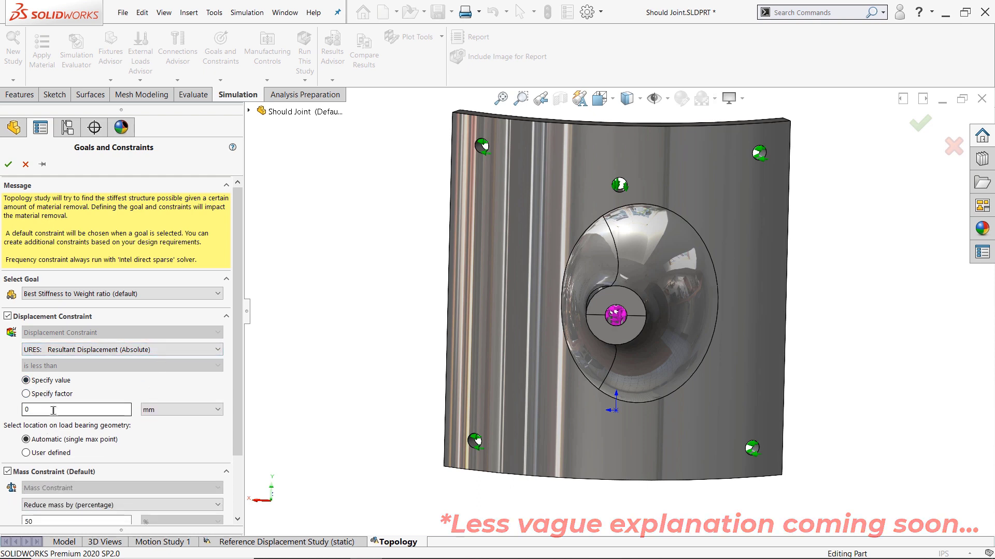
{"action": "type", "text": ".4"}
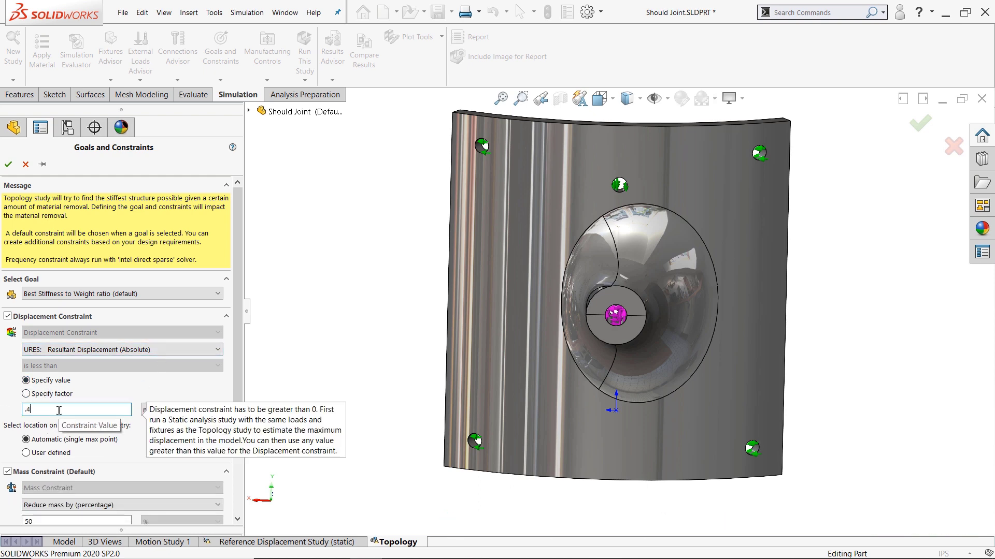
- Apply the displacement constraint at user-defined locations, using the four vertices around the boss's end face, and accept the goals and constraints
{"action": "left_click", "coordinate": [24, 455]}
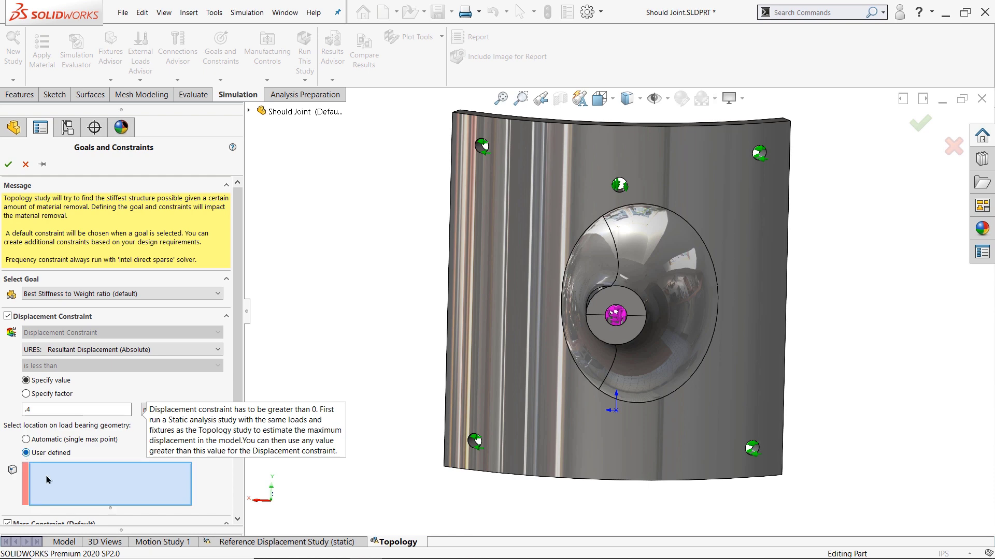
{"action": "left_click", "coordinate": [611, 287]}
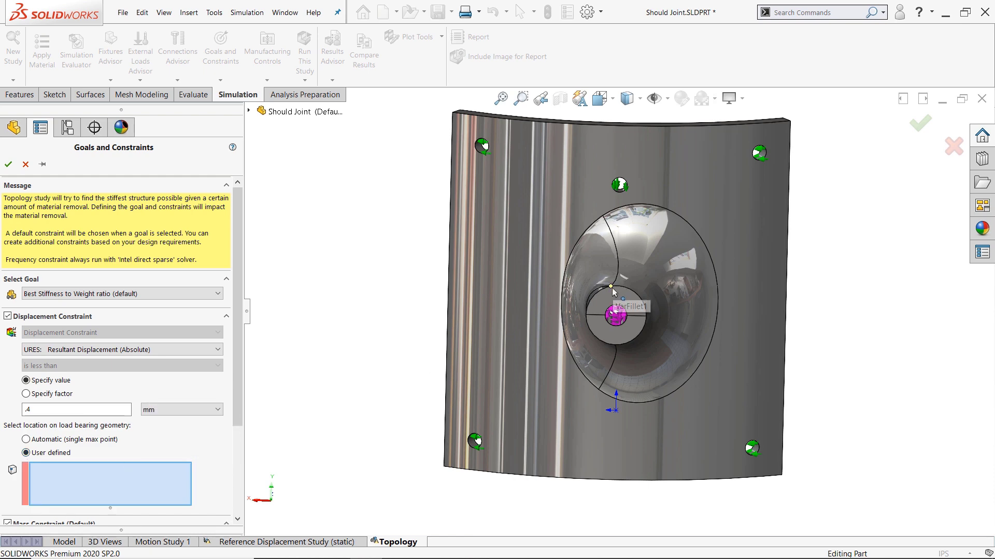
{"action": "left_click", "coordinate": [586, 315]}
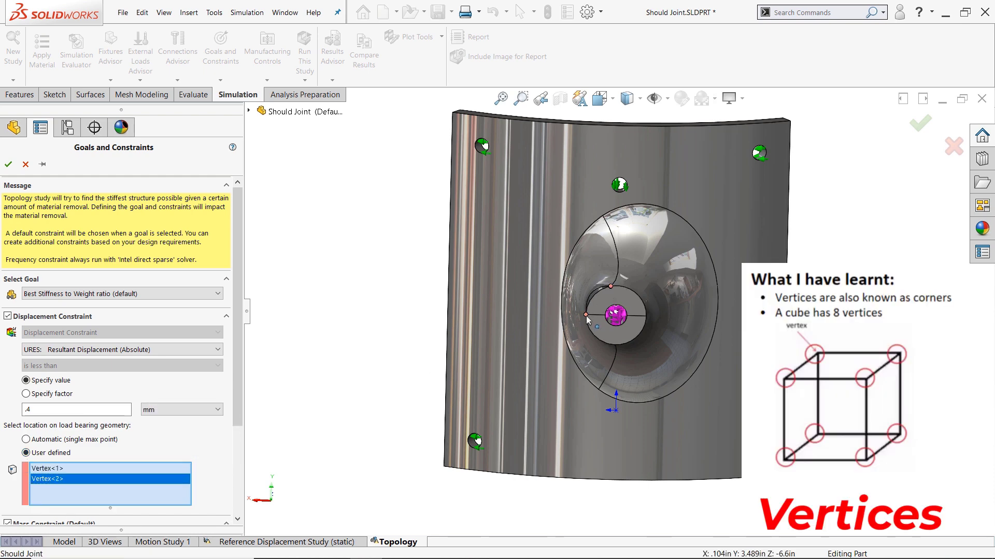
{"action": "left_click", "coordinate": [610, 345]}
{"action": "left_click", "coordinate": [646, 317]}
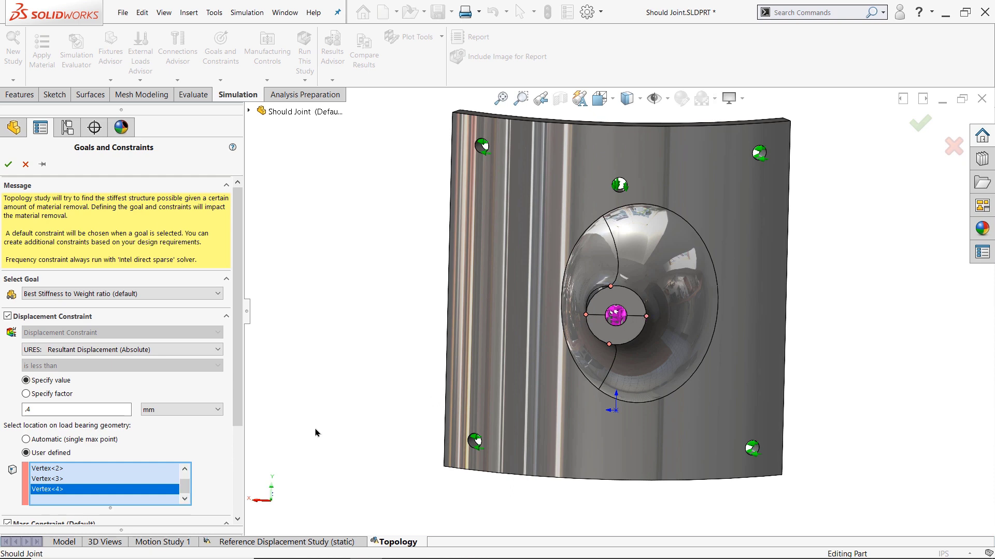
{"action": "left_click_drag", "start_coordinate": [237, 383], "coordinate": [236, 480]}
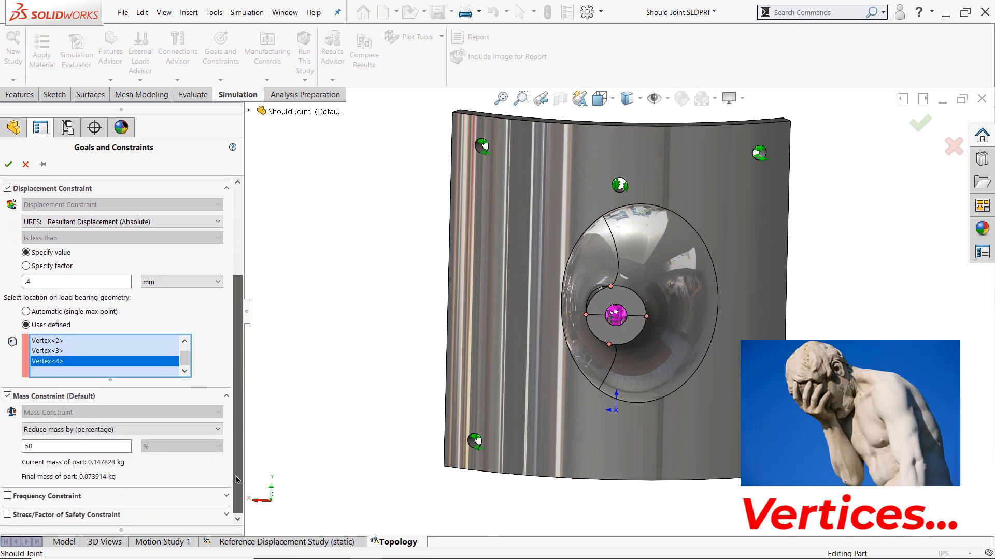
{"action": "scroll", "coordinate": [236, 466], "scroll_direction": "up", "scroll_amount": 10}
{"action": "left_click", "coordinate": [8, 164]}
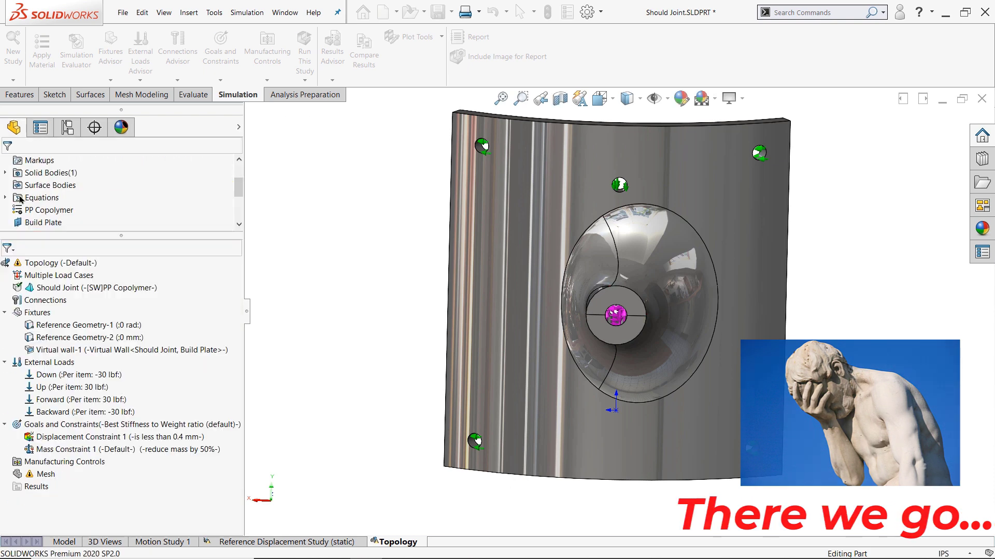
- Start a preserved region containing both halves of the boss's end face and the wall of its central bore
{"action": "right_click", "coordinate": [57, 462]}
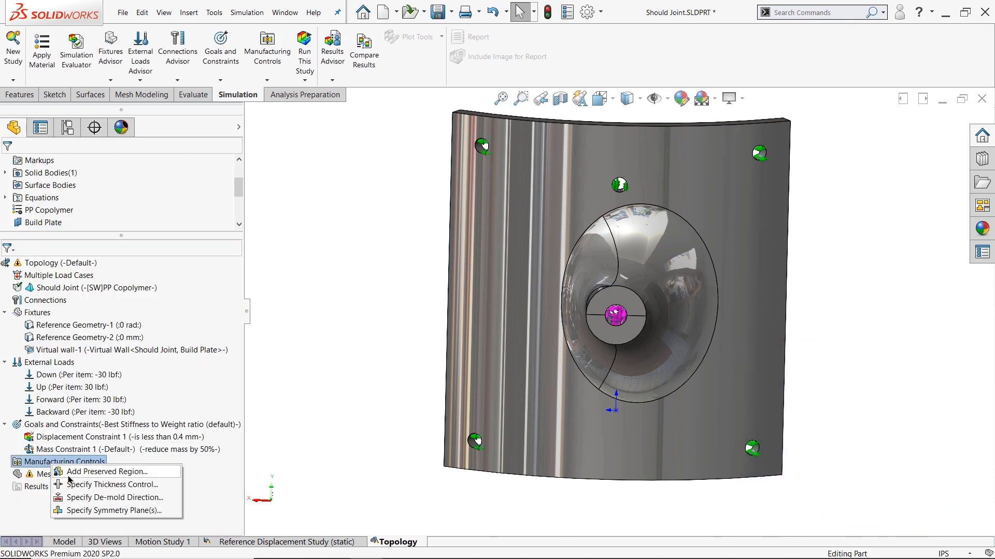
{"action": "left_click", "coordinate": [110, 472]}
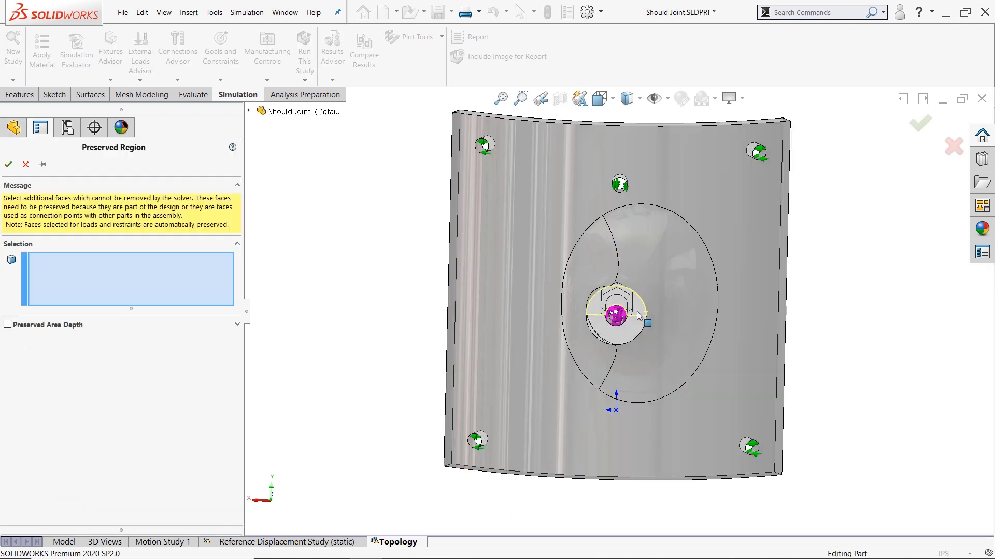
{"action": "left_click", "coordinate": [639, 316]}
{"action": "left_click", "coordinate": [628, 334]}
{"action": "left_click", "coordinate": [617, 323]}
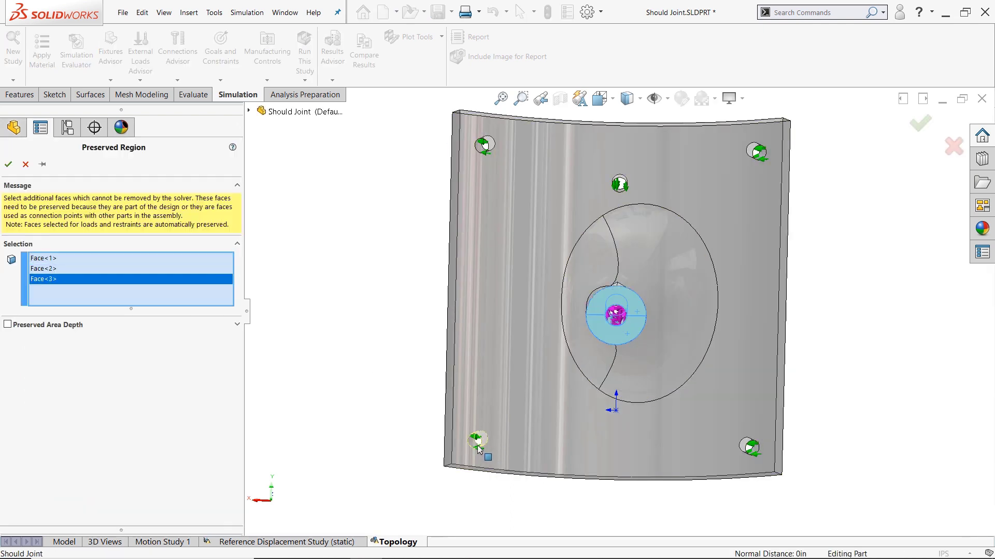
- Add the cylindrical faces of all five mounting holes to the preserved region
{"action": "left_click", "coordinate": [477, 440]}
{"action": "left_click", "coordinate": [749, 446]}
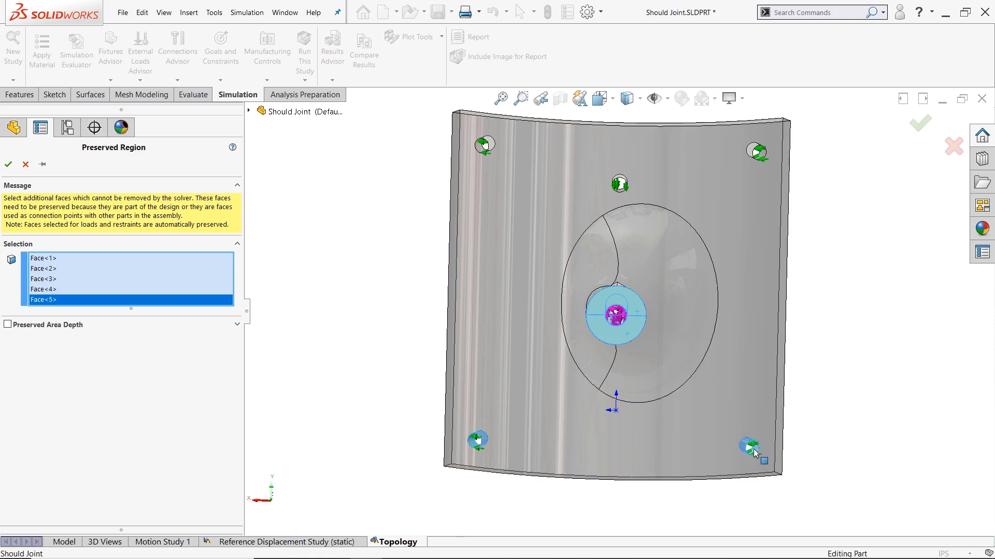
{"action": "left_click", "coordinate": [767, 159]}
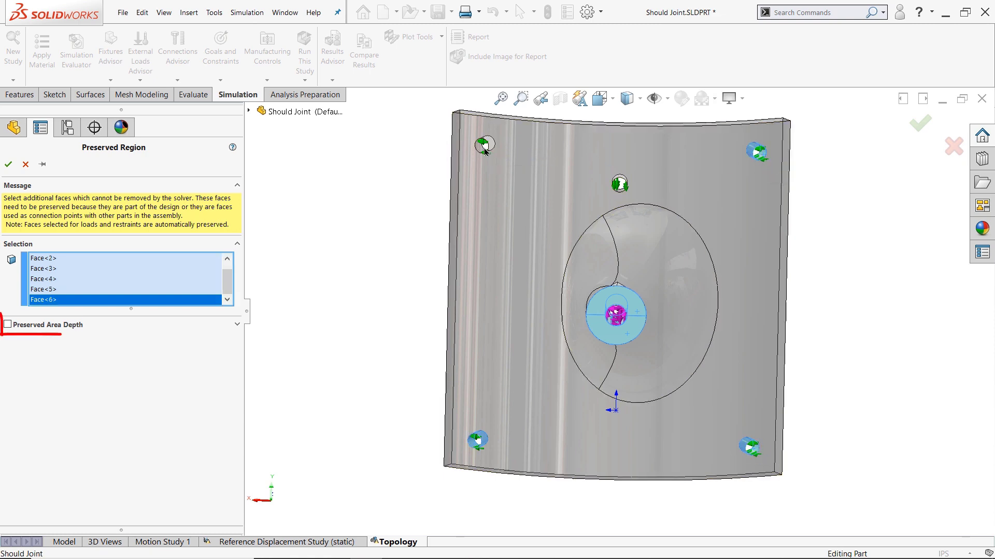
{"action": "scroll", "coordinate": [629, 195], "scroll_direction": "down", "scroll_amount": 5}
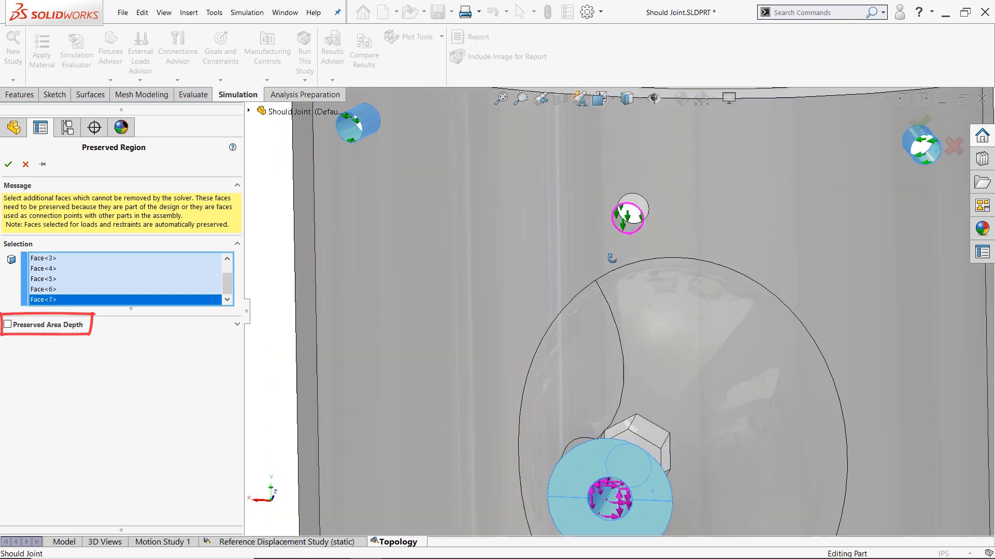
{"action": "left_click", "coordinate": [630, 228]}
- Add the hexagonal nut pocket's floor and its six side faces to the preserved region
{"action": "scroll", "coordinate": [660, 409], "scroll_direction": "up", "scroll_amount": 2}
{"action": "middle_click_drag", "start_coordinate": [661, 409], "coordinate": [475, 368]}
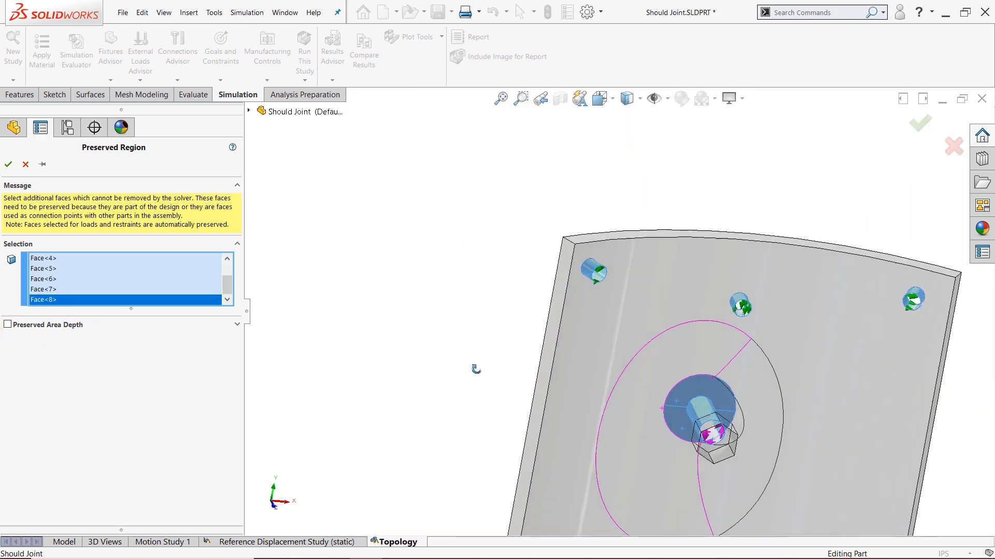
{"action": "scroll", "coordinate": [702, 451], "scroll_direction": "down", "scroll_amount": 5}
{"action": "scroll", "coordinate": [774, 435], "scroll_direction": "down", "scroll_amount": 2}
{"action": "left_click", "coordinate": [740, 369]}
{"action": "left_click", "coordinate": [734, 420]}
{"action": "left_click", "coordinate": [764, 380]}
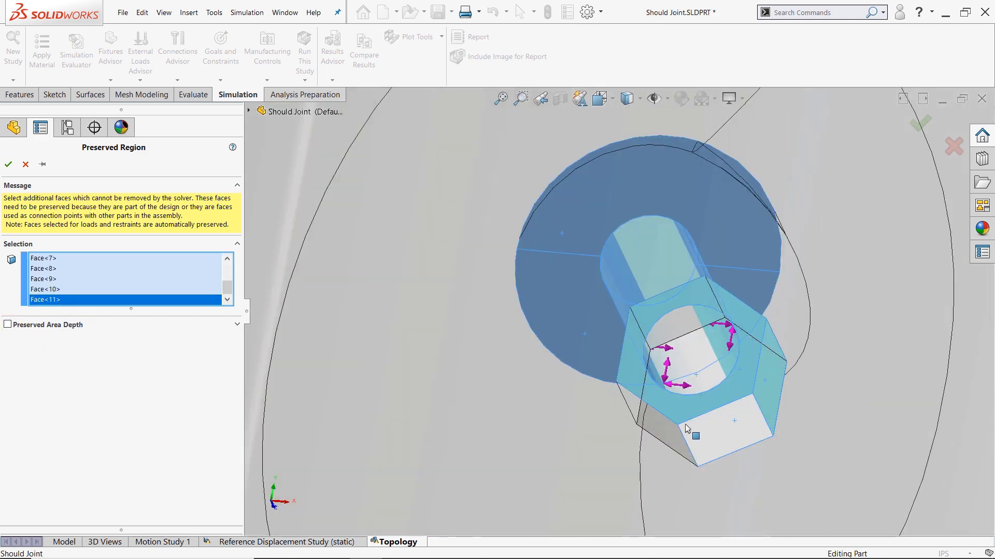
{"action": "left_click", "coordinate": [668, 425]}
{"action": "middle_click_drag", "start_coordinate": [669, 425], "coordinate": [613, 345]}
{"action": "left_click", "coordinate": [614, 346]}
{"action": "left_click", "coordinate": [621, 291]}
{"action": "middle_click_drag", "start_coordinate": [621, 291], "coordinate": [717, 273]}
{"action": "left_click", "coordinate": [718, 273]}
- Enable a preserved area depth of 5 mm and accept the preserved region
{"action": "left_click", "coordinate": [8, 324]}
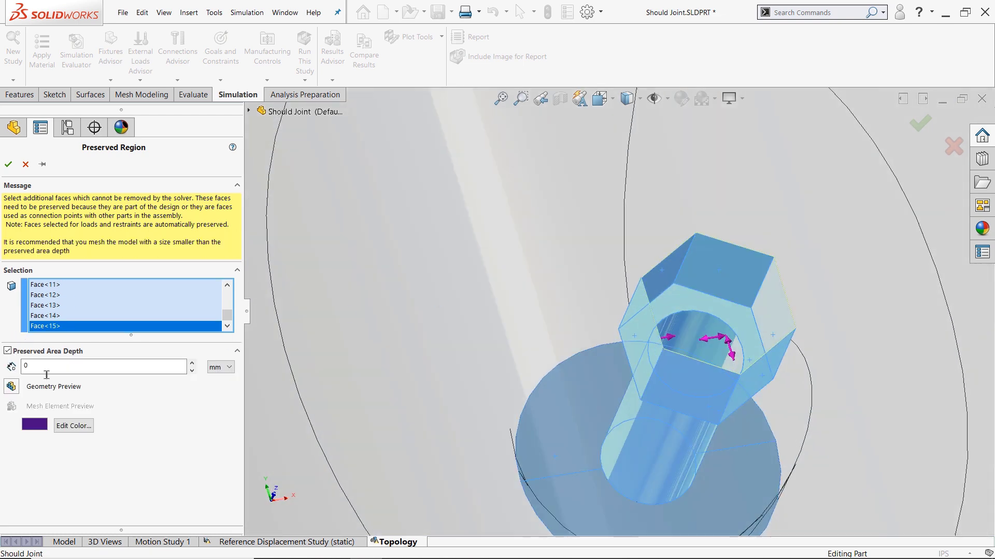
{"action": "type", "text": "5"}
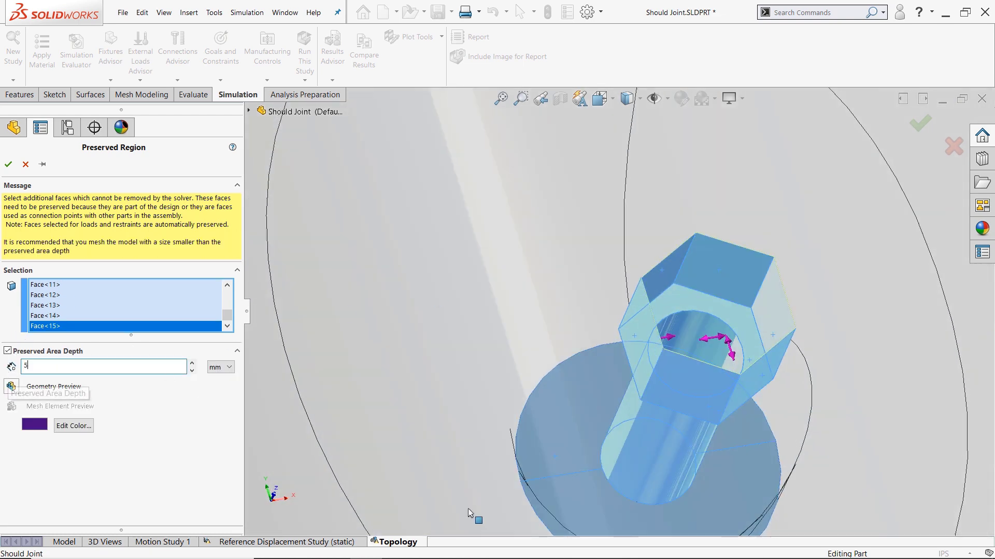
{"action": "left_click", "coordinate": [8, 164]}
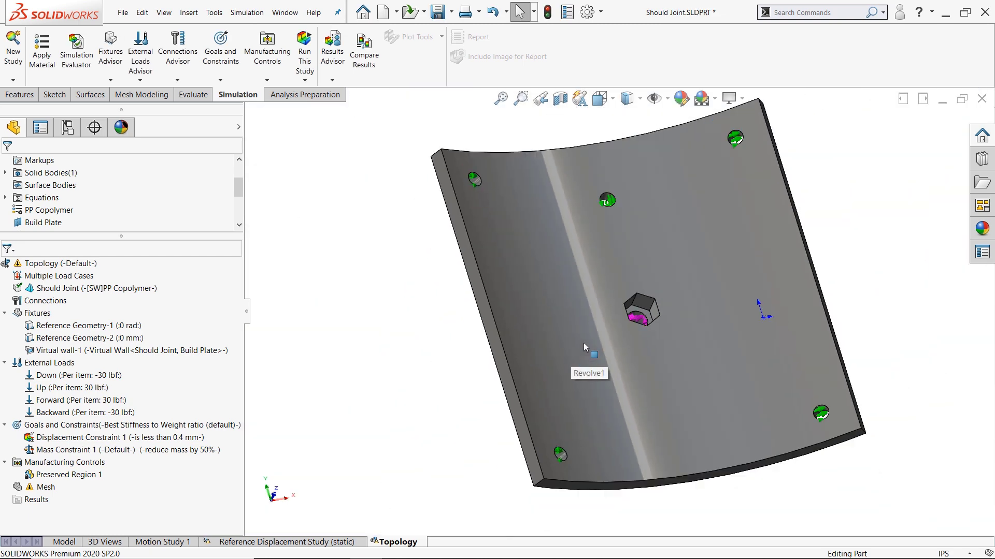
- In the Topology study's properties, set the preserved regions and the preserved contacts and connectors to None (user-defined)
{"action": "middle_click_drag", "start_coordinate": [583, 343], "coordinate": [781, 346]}
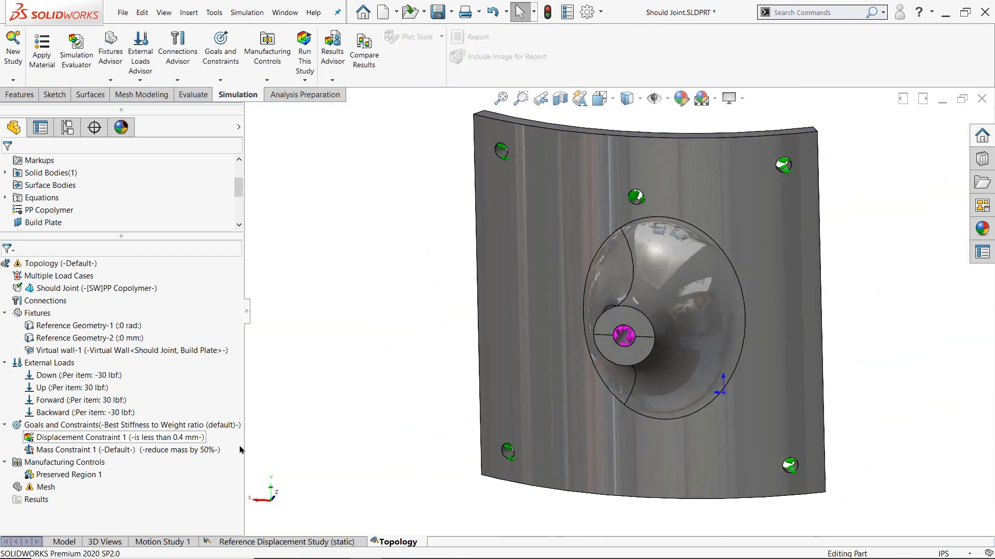
{"action": "right_click", "coordinate": [59, 264]}
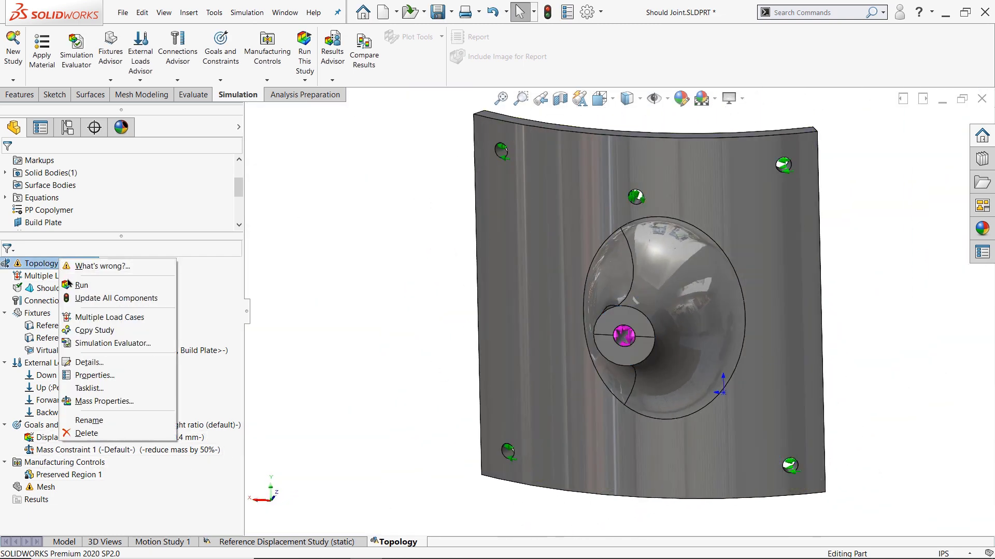
{"action": "left_click", "coordinate": [107, 377]}
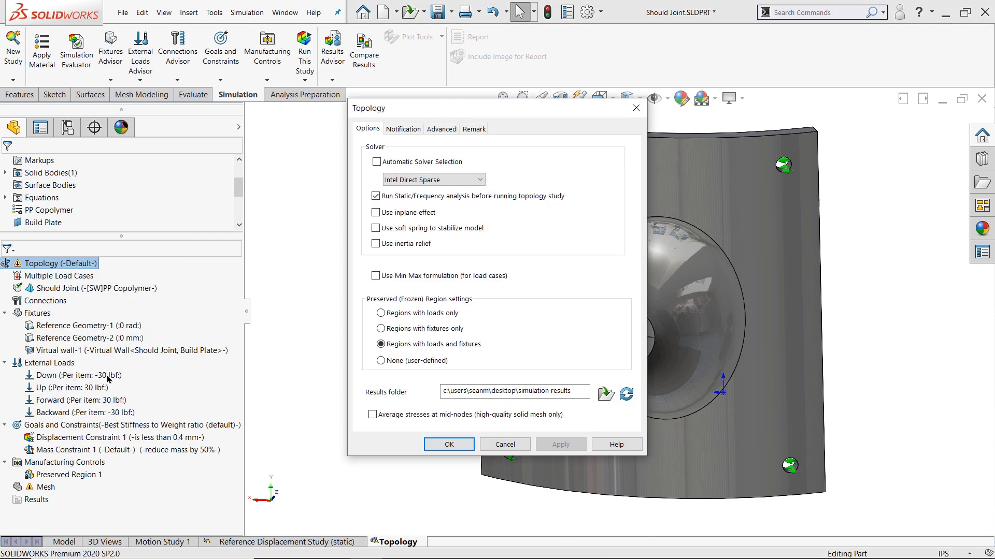
{"action": "left_click", "coordinate": [381, 361]}
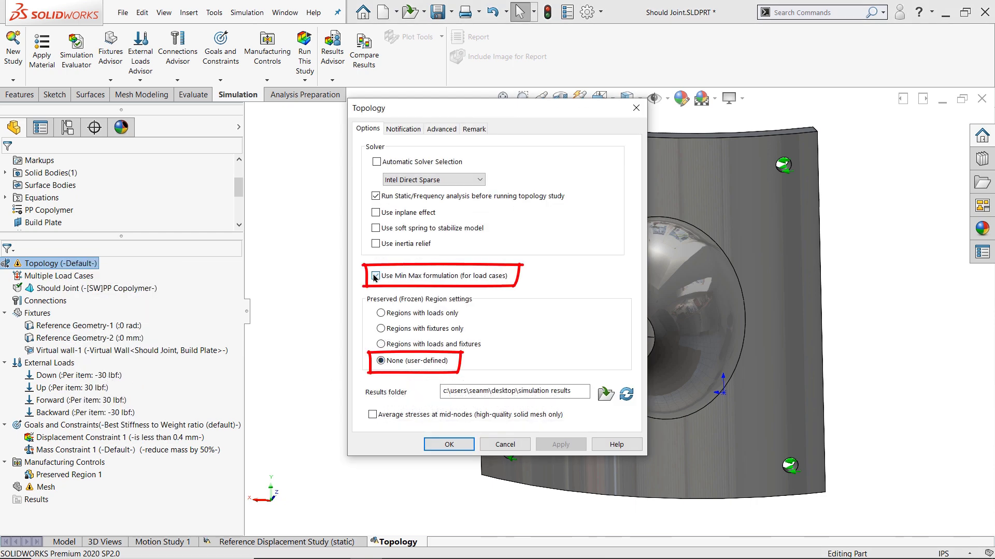
{"action": "left_click", "coordinate": [440, 129]}
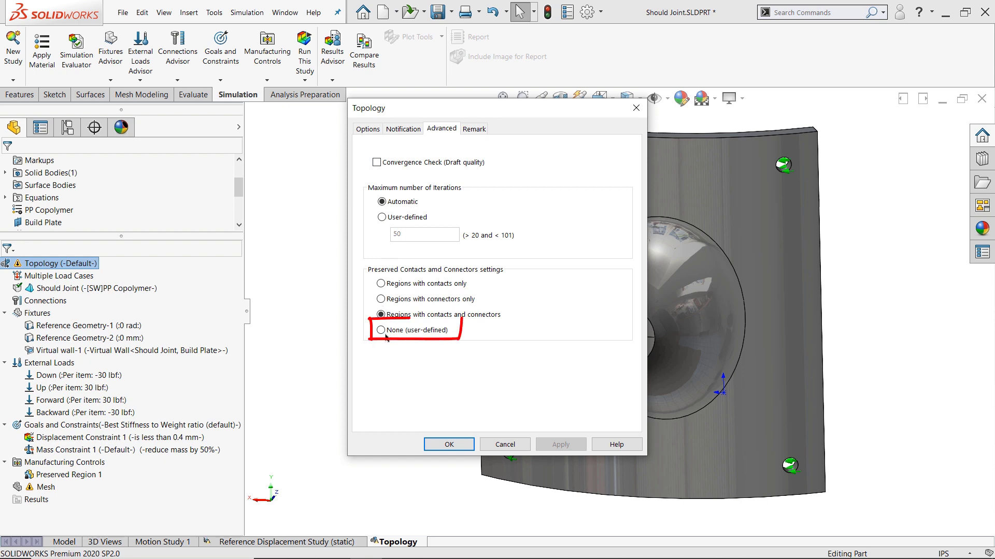
{"action": "left_click", "coordinate": [448, 445]}
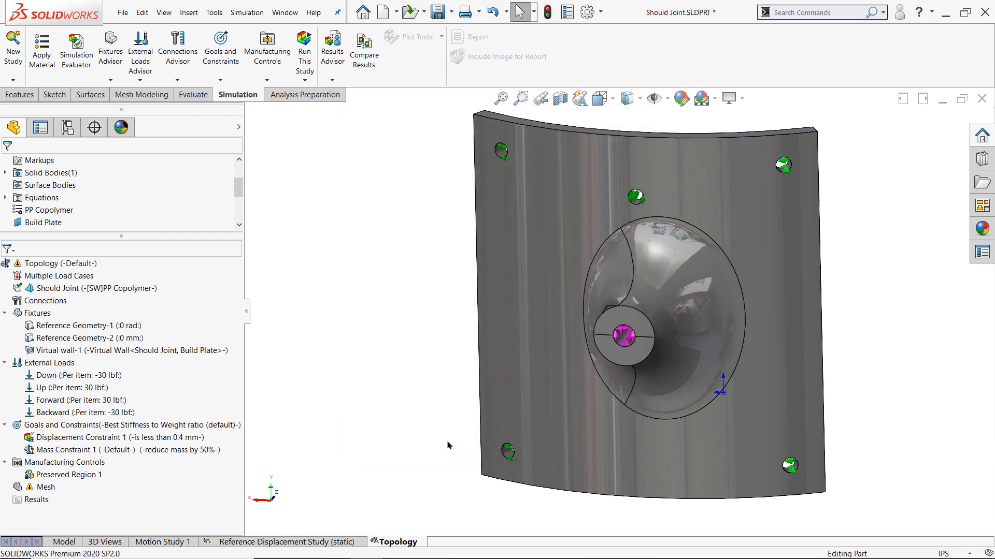
- Suppress Load Case 2 and Load Case 3 in the Topology study's multiple load cases
{"action": "right_click", "coordinate": [20, 276]}
{"action": "left_click", "coordinate": [77, 280]}
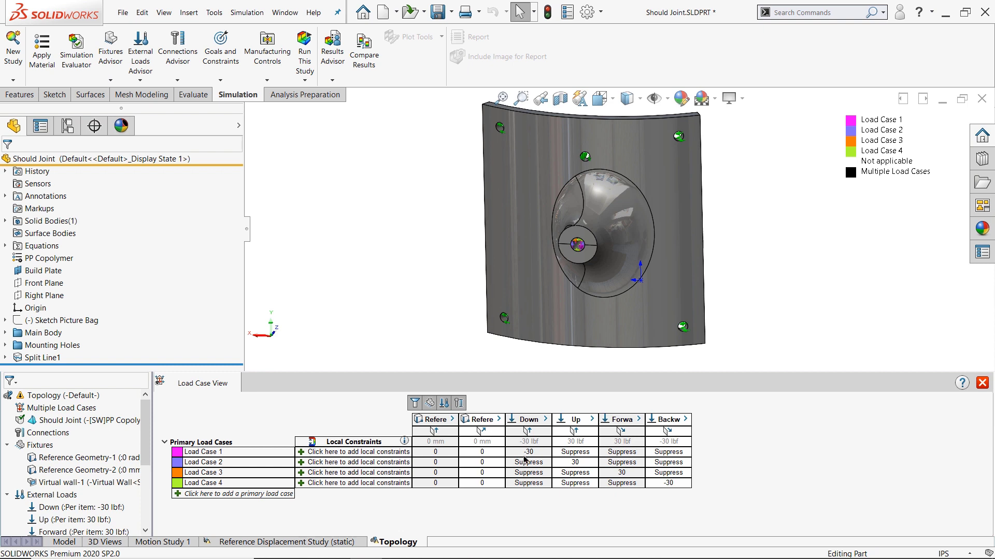
{"action": "right_click", "coordinate": [249, 463]}
{"action": "left_click", "coordinate": [243, 480]}
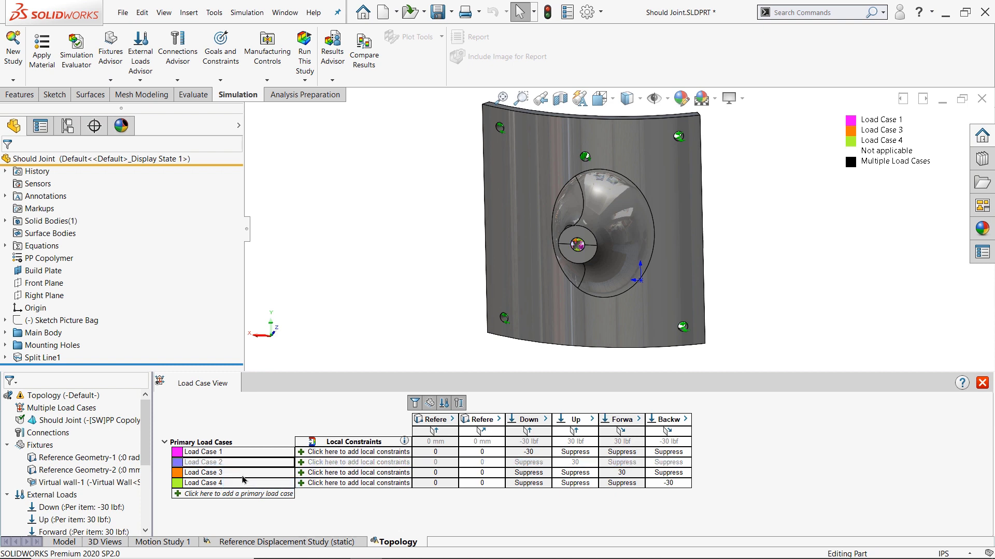
{"action": "right_click", "coordinate": [242, 478]}
{"action": "left_click", "coordinate": [249, 495]}
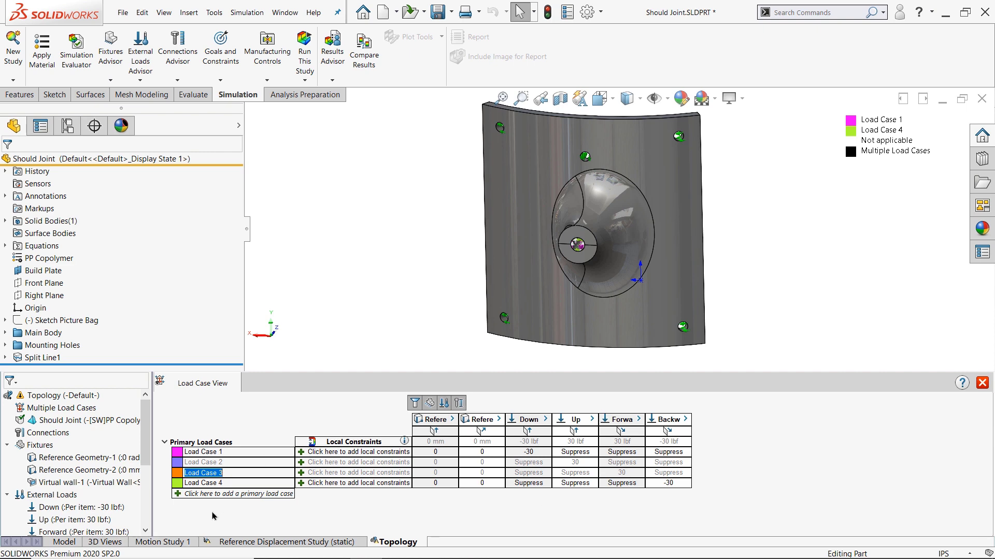
- Mesh the part near the coarse end of the mesh density range and open the mesh details
{"action": "left_click_drag", "start_coordinate": [149, 445], "coordinate": [149, 505]}
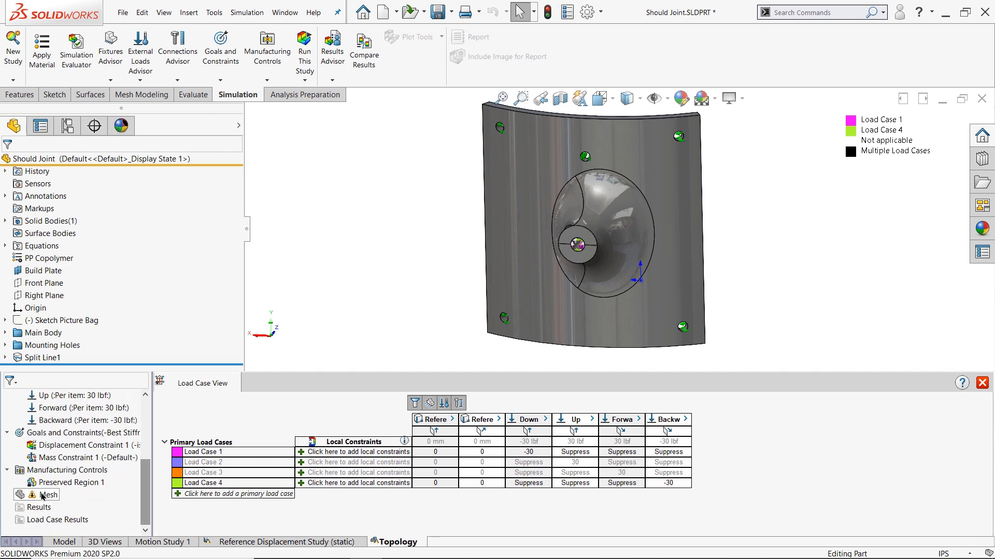
{"action": "right_click", "coordinate": [46, 493]}
{"action": "left_click", "coordinate": [80, 304]}
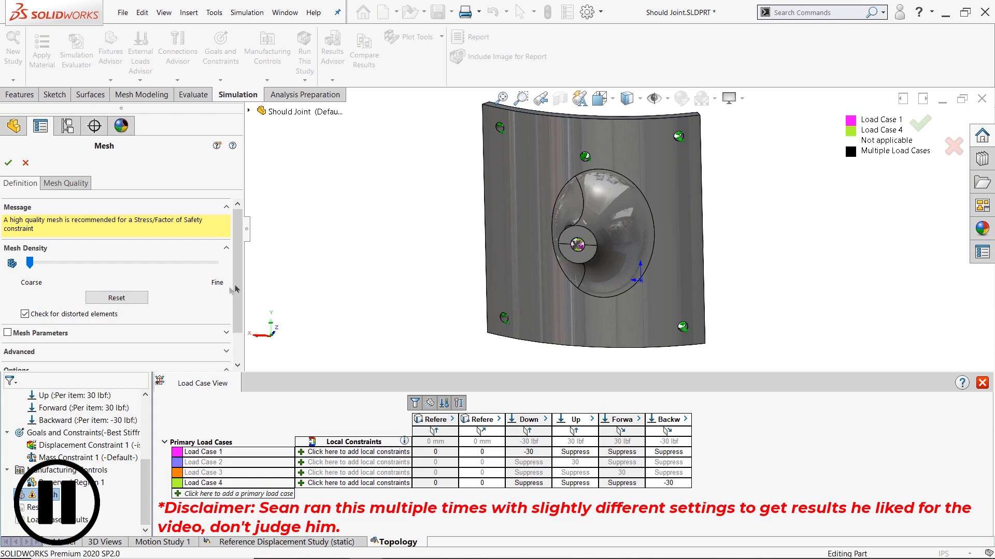
{"action": "scroll", "coordinate": [234, 289], "scroll_direction": "down", "scroll_amount": 2}
{"action": "left_click", "coordinate": [8, 163]}
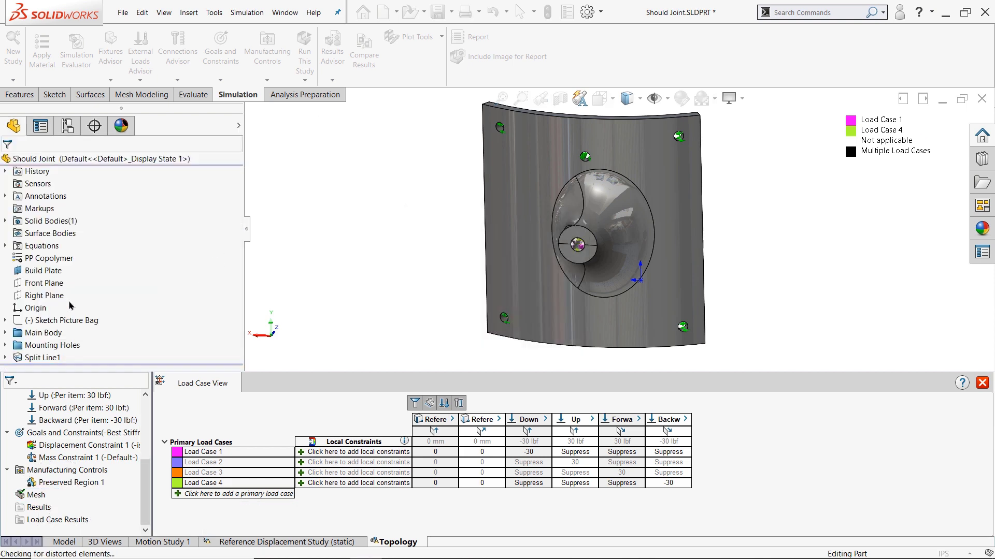
{"action": "right_click", "coordinate": [35, 495]}
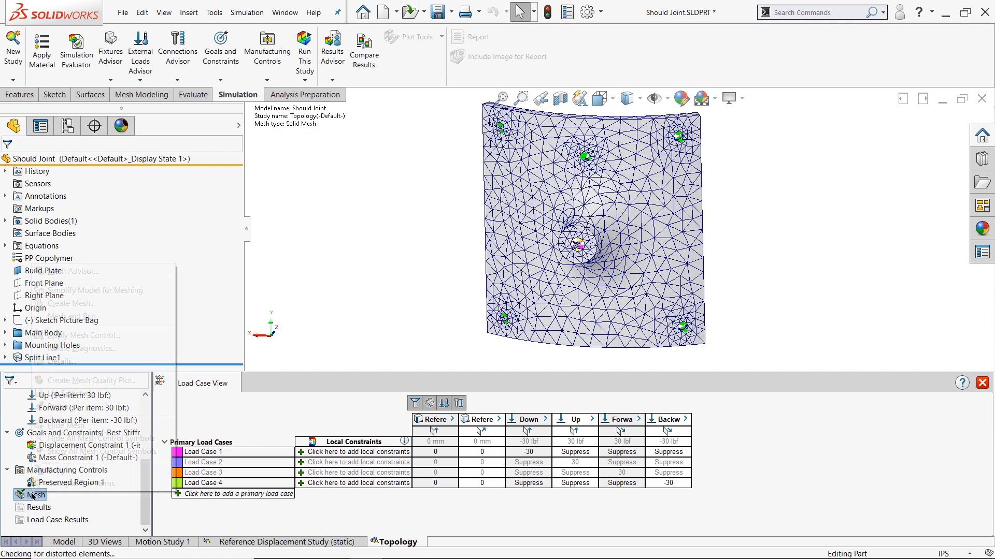
{"action": "left_click", "coordinate": [61, 363]}
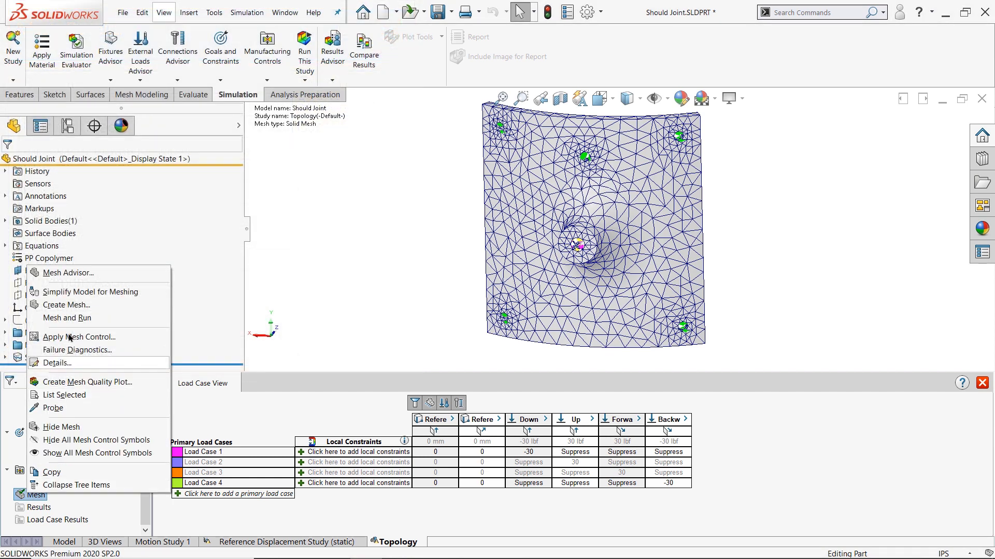
- Remesh the part with a finer mesh density and check the total number of elements in the mesh details
{"action": "left_click", "coordinate": [65, 305]}
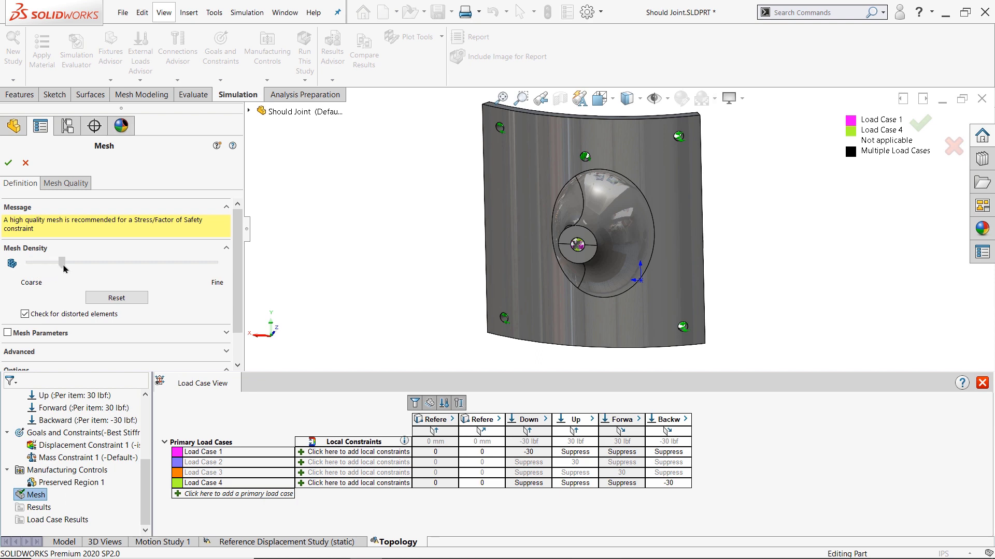
{"action": "left_click", "coordinate": [8, 163]}
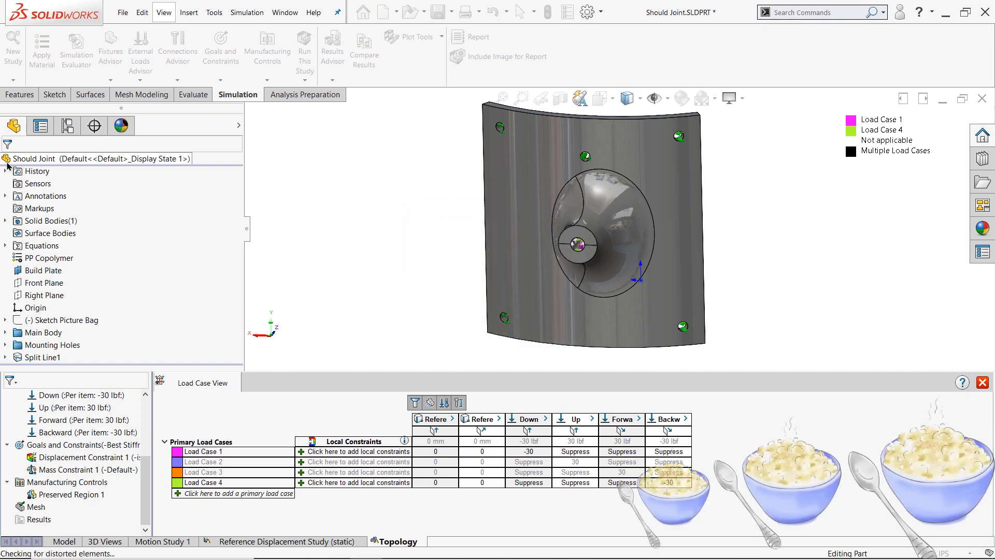
{"action": "right_click", "coordinate": [34, 507]}
{"action": "left_click", "coordinate": [72, 374]}
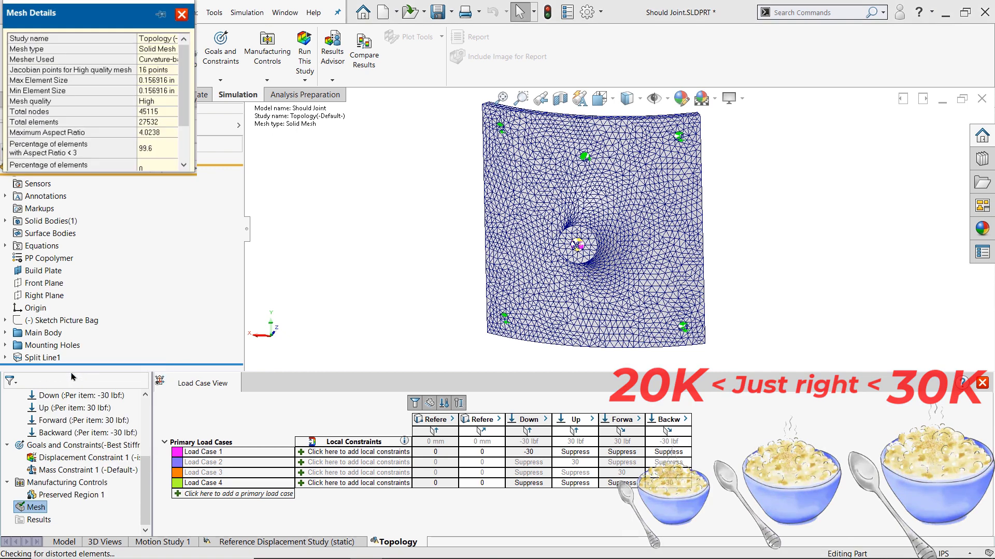
{"action": "left_click", "coordinate": [348, 270]}
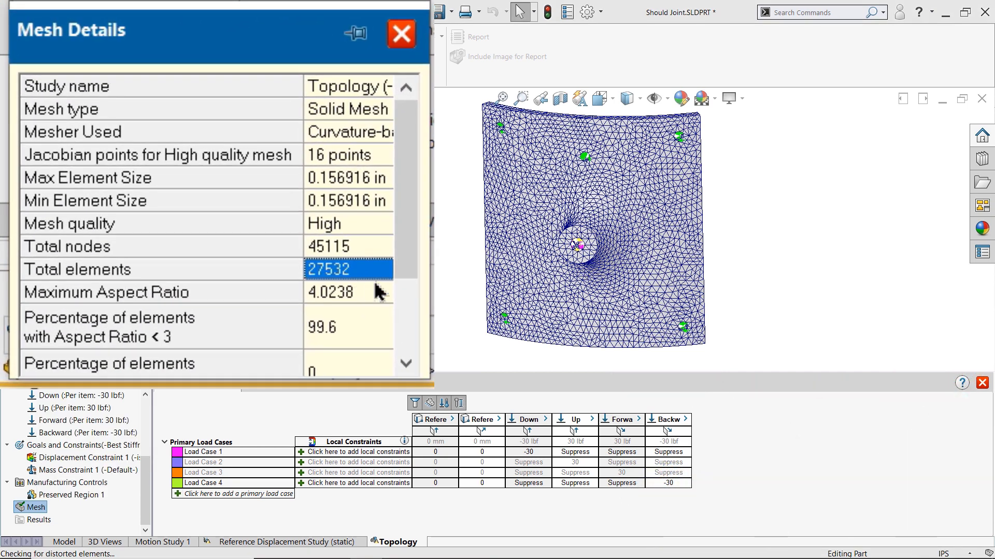
- Close the mesh details and the load case view, and inspect the solved Material Mass plot
{"action": "left_click", "coordinate": [401, 36]}
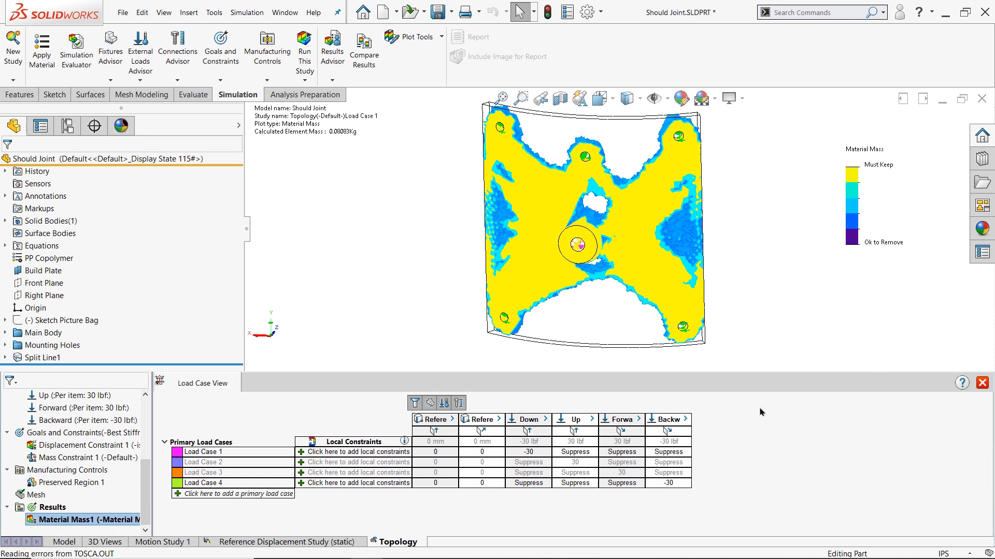
{"action": "middle_click_drag", "start_coordinate": [654, 297], "coordinate": [641, 271]}
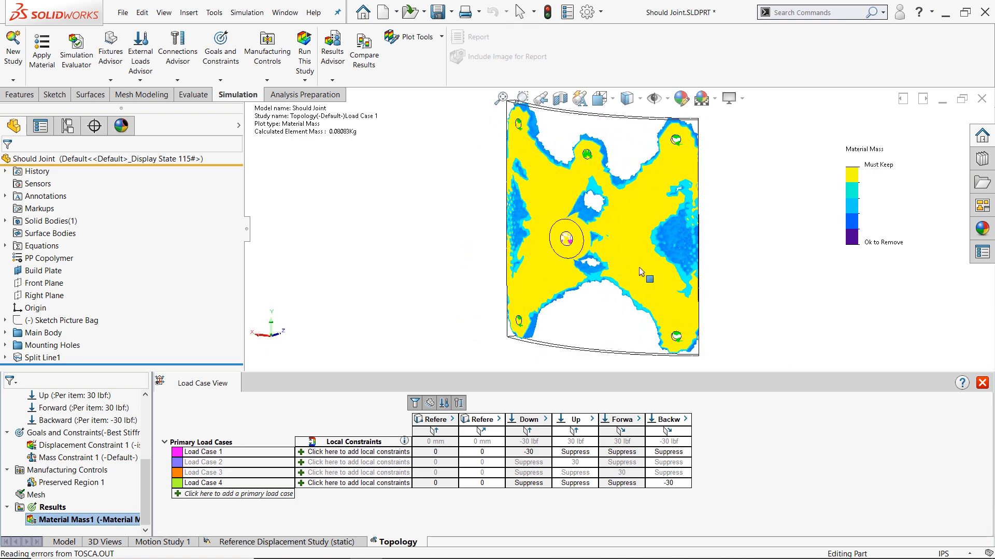
{"action": "left_click", "coordinate": [982, 383]}
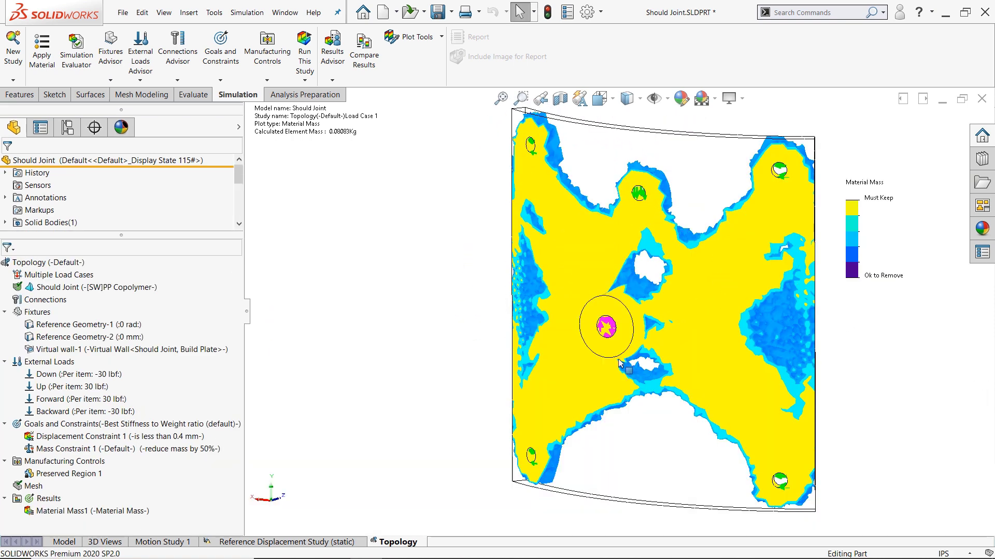
- Edit the Material Mass plot, try settings of about 38% and 66% of the original mass, and calculate the smoothed mesh
{"action": "left_click", "coordinate": [44, 511]}
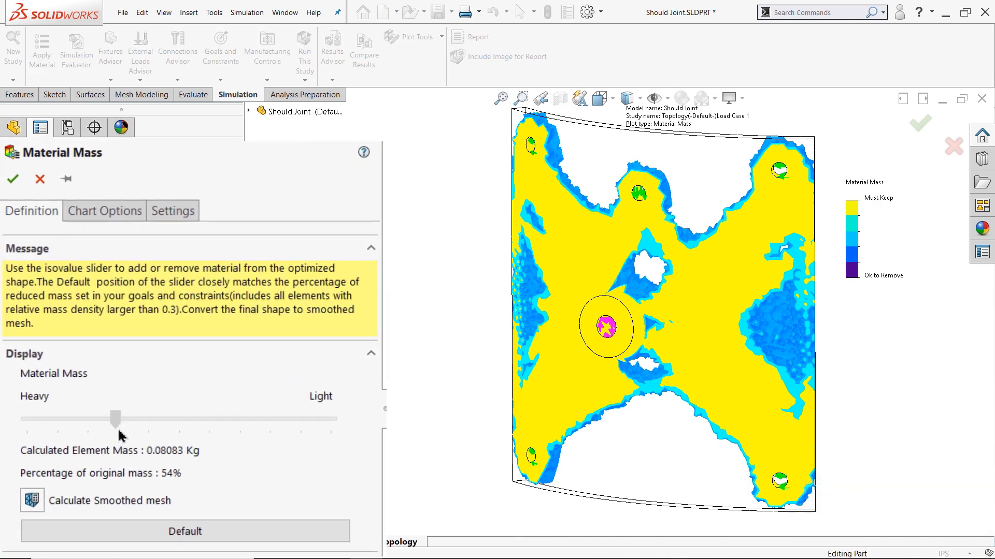
{"action": "left_click_drag", "start_coordinate": [106, 395], "coordinate": [275, 394]}
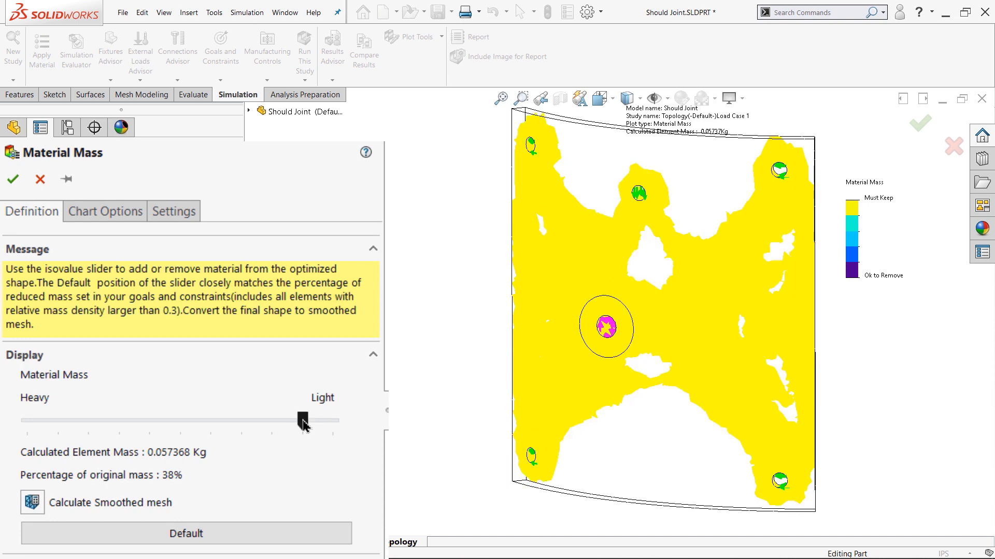
{"action": "mouse_move", "coordinate": [418, 338]}
{"action": "middle_mouse_down"}
{"action": "mouse_move", "coordinate": [410, 337]}
{"action": "mouse_move", "coordinate": [440, 332]}
{"action": "mouse_move", "coordinate": [418, 338]}
{"action": "middle_mouse_up"}
{"action": "left_click_drag", "start_coordinate": [303, 420], "coordinate": [50, 433]}
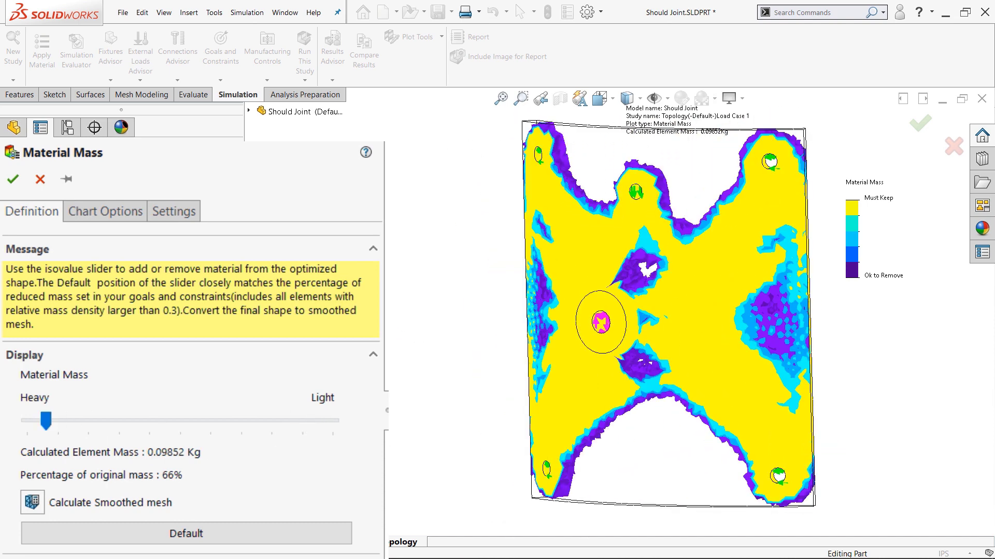
{"action": "middle_click_drag", "start_coordinate": [425, 331], "coordinate": [439, 320]}
{"action": "left_click", "coordinate": [33, 503]}
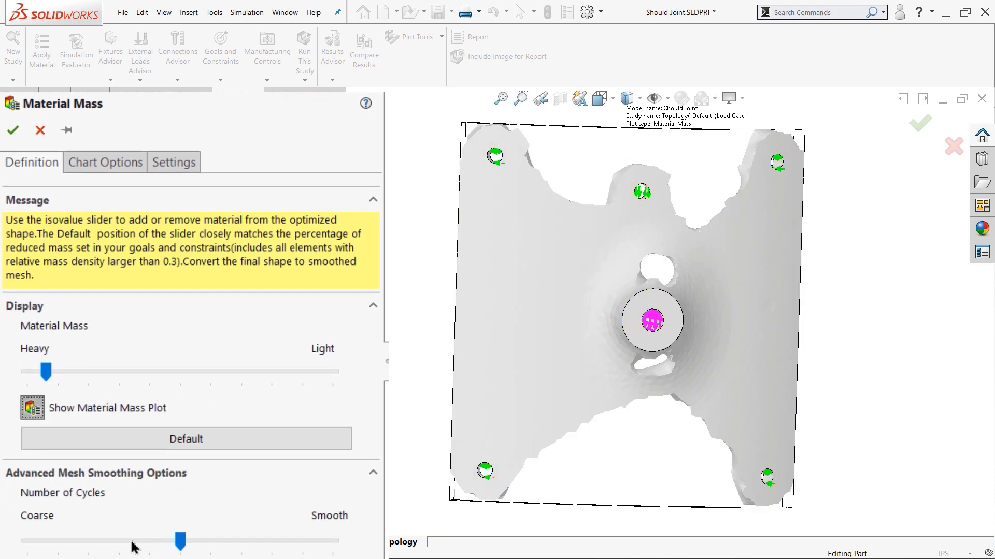
- Set the number of smoothing cycles to the smoothest level and shift the material mass towards light
{"action": "scroll", "coordinate": [57, 414], "scroll_direction": "down", "scroll_amount": 3}
{"action": "left_click_drag", "start_coordinate": [47, 288], "coordinate": [118, 288]}
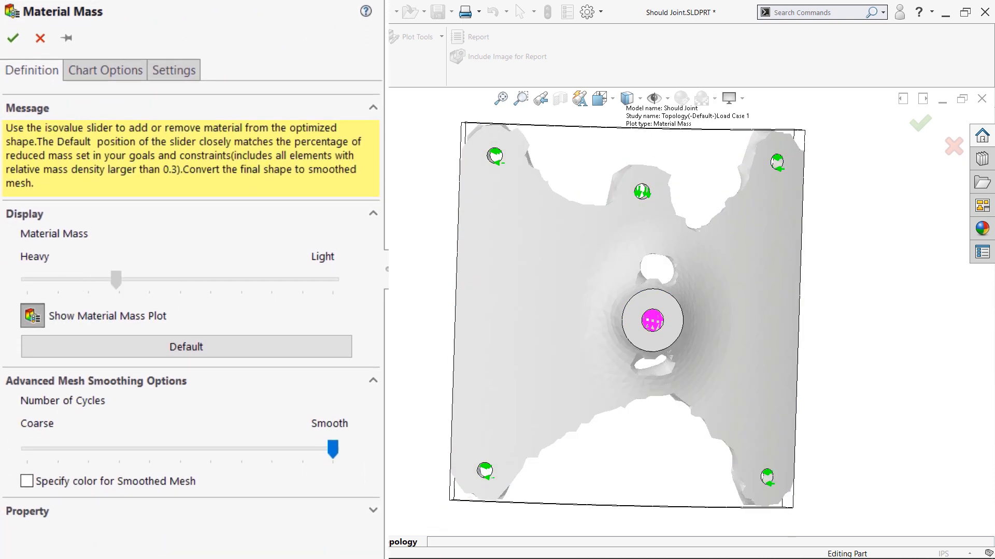
{"action": "middle_click_drag", "start_coordinate": [435, 292], "coordinate": [380, 325]}
{"action": "scroll", "coordinate": [792, 337], "scroll_direction": "down", "scroll_amount": 1}
{"action": "scroll", "coordinate": [793, 338], "scroll_direction": "up", "scroll_amount": 1}
{"action": "middle_click_drag", "start_coordinate": [793, 337], "coordinate": [679, 352]}
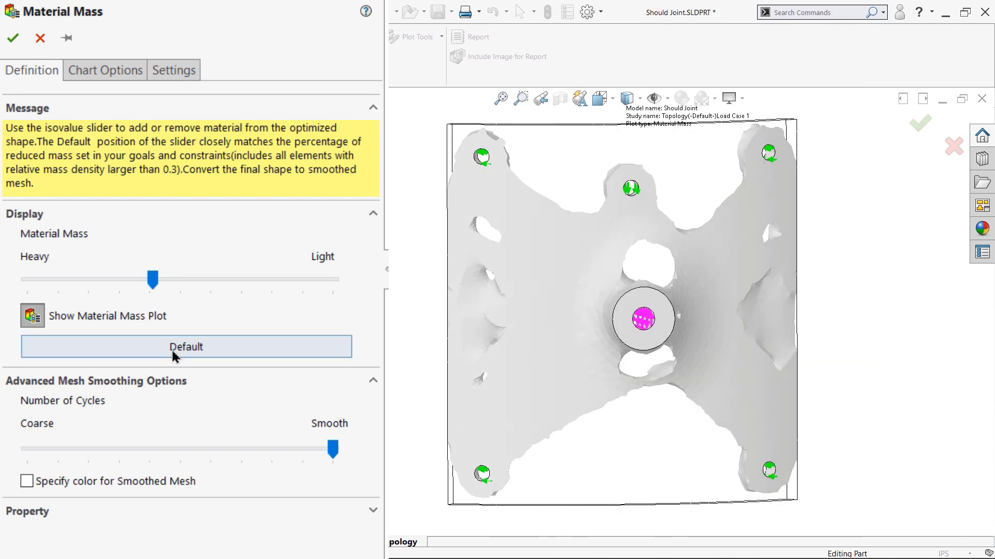
- Fine-tune the material mass to about one third of the way from heavy to light and accept the plot
{"action": "left_click", "coordinate": [153, 288]}
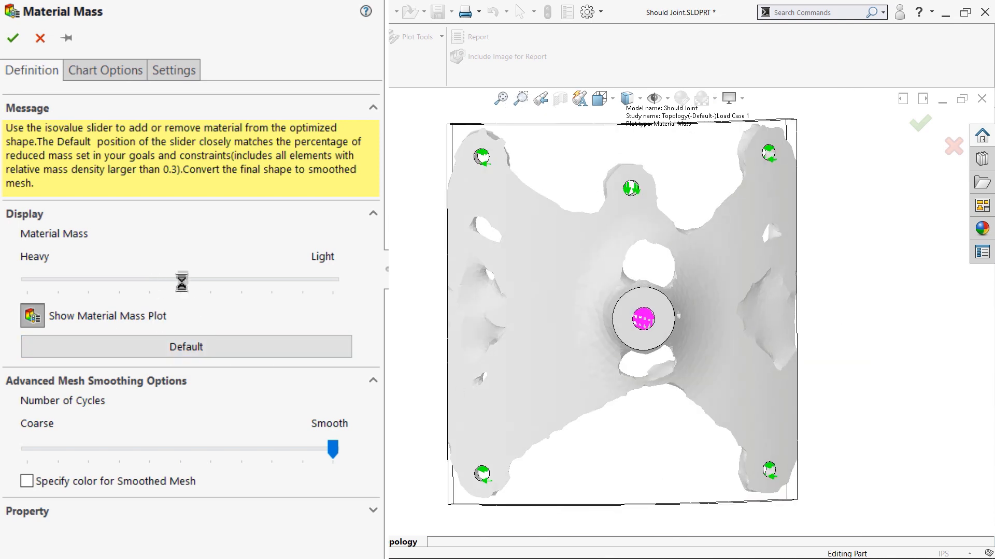
{"action": "middle_click_drag", "start_coordinate": [363, 303], "coordinate": [385, 305]}
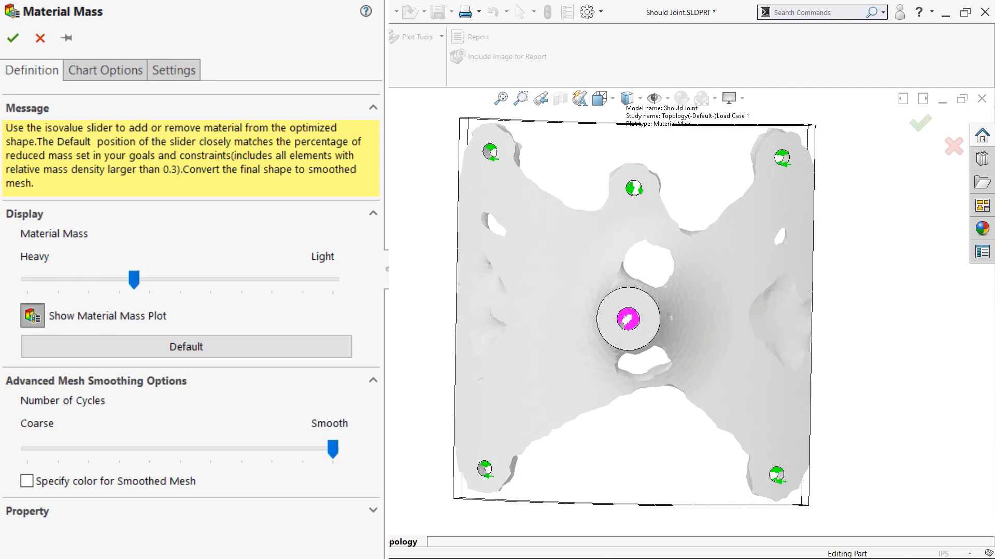
{"action": "left_click", "coordinate": [13, 38]}
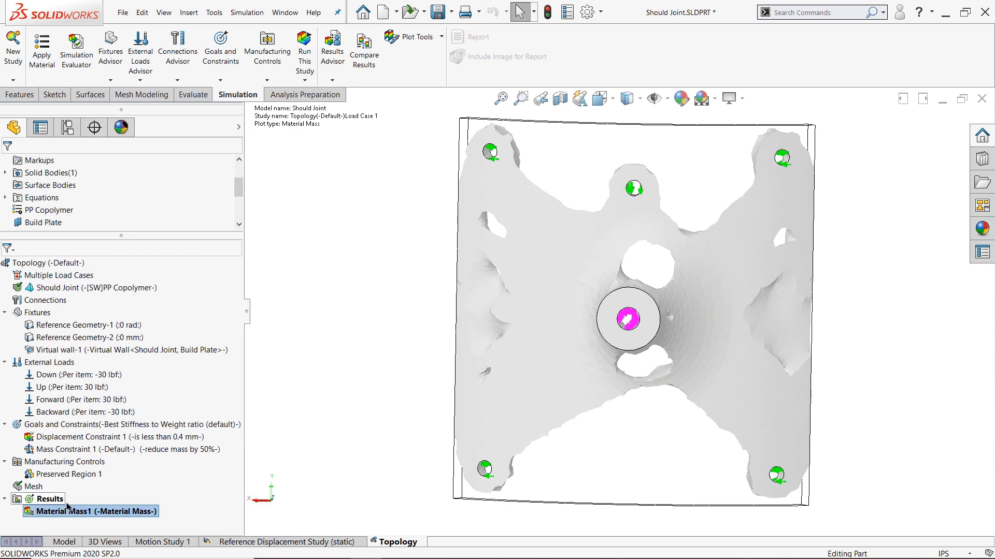
- Define a topology displacement plot in the Topology study's results
{"action": "right_click", "coordinate": [54, 499]}
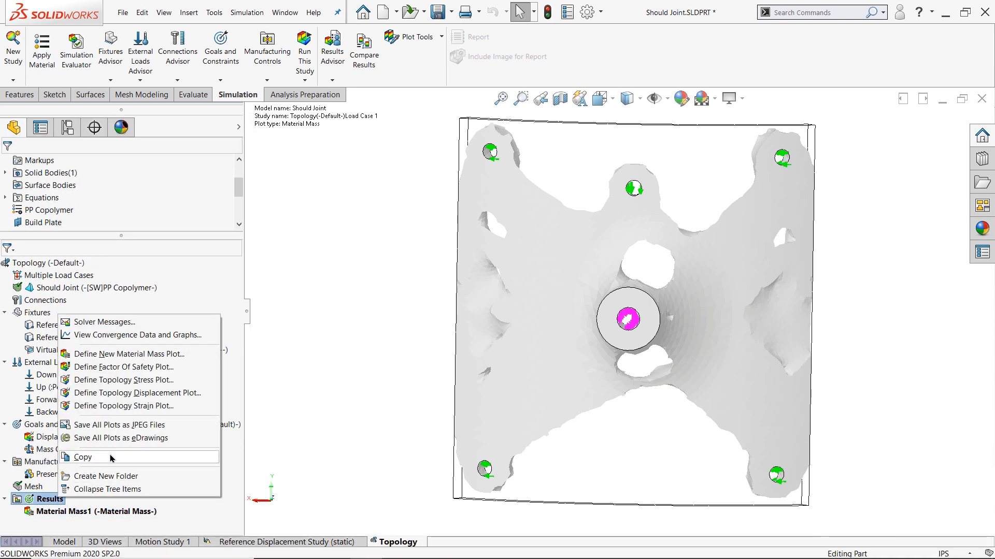
{"action": "left_click", "coordinate": [145, 394]}
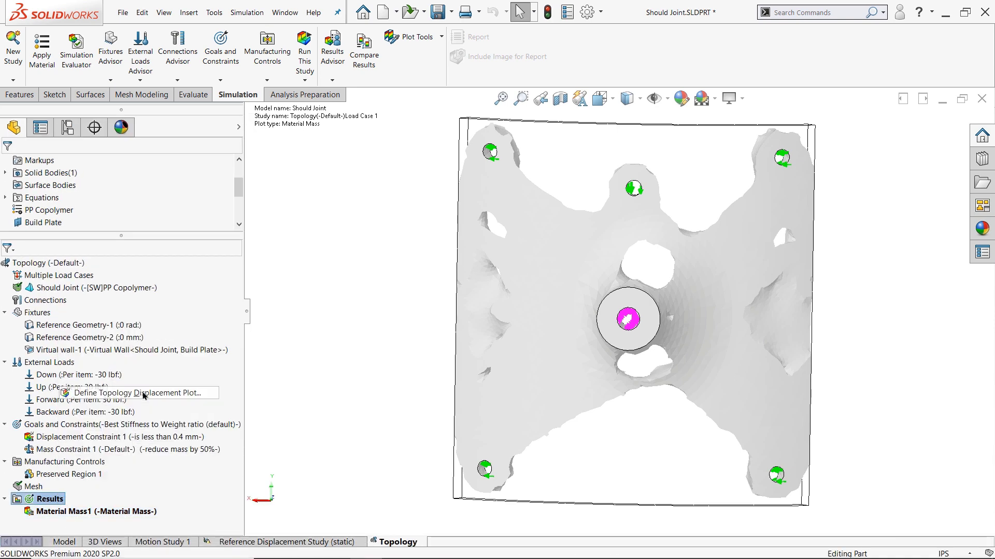
{"action": "left_click", "coordinate": [66, 299]}
{"action": "left_click", "coordinate": [41, 320]}
{"action": "left_click", "coordinate": [9, 164]}
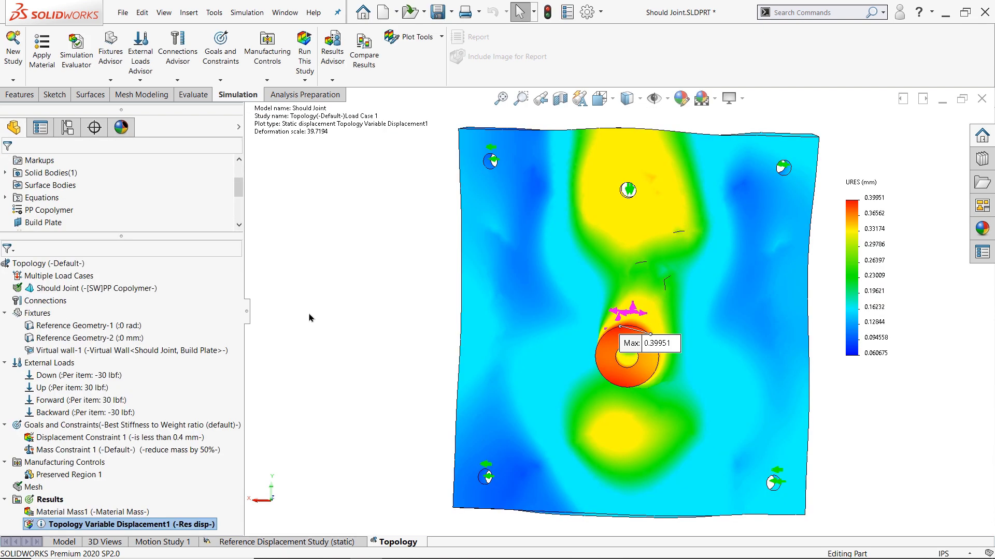
- Probe the displacement plot on the central boss's end face and check the maximum value in the summary
{"action": "right_click", "coordinate": [72, 527]}
{"action": "left_click", "coordinate": [89, 456]}
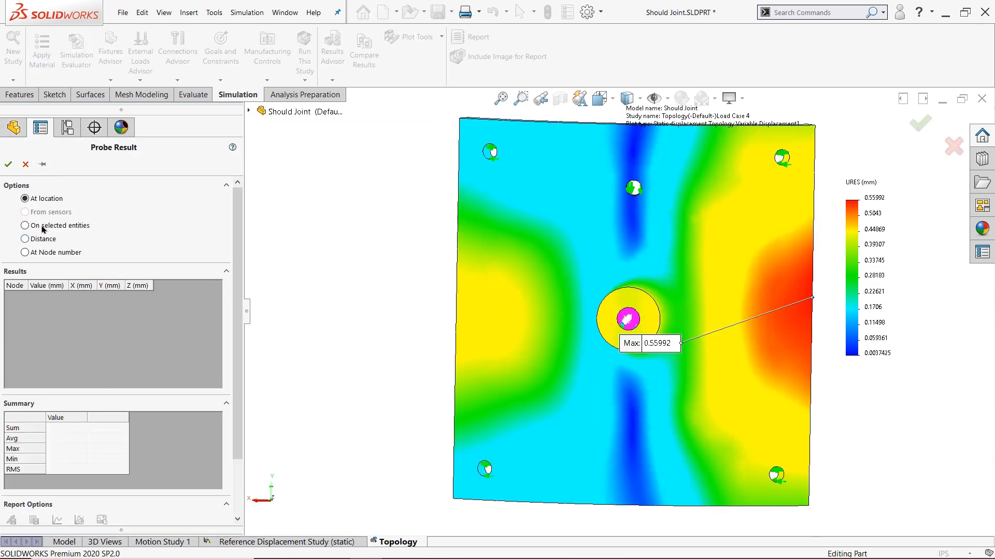
{"action": "left_click", "coordinate": [41, 226]}
{"action": "left_click", "coordinate": [638, 304]}
{"action": "left_click", "coordinate": [116, 327]}
{"action": "left_click_drag", "start_coordinate": [236, 360], "coordinate": [237, 391]}
{"action": "left_click", "coordinate": [85, 464]}
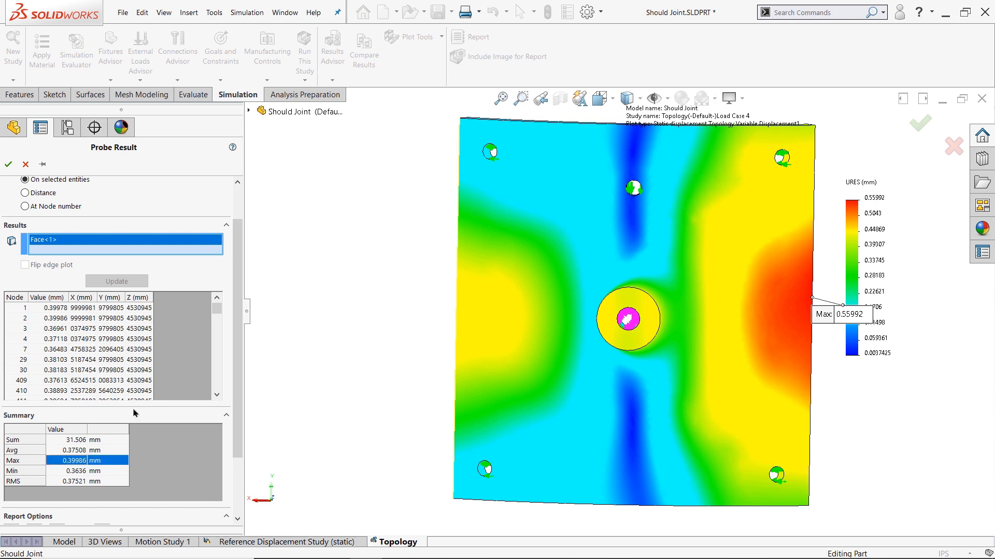
{"action": "left_click", "coordinate": [26, 165]}
- Export the smoothed mesh of the Material Mass plot as a solid body into a new configuration named Topology_smoothed_mesh_body
{"action": "double_click", "coordinate": [97, 513]}
{"action": "right_click", "coordinate": [65, 513]}
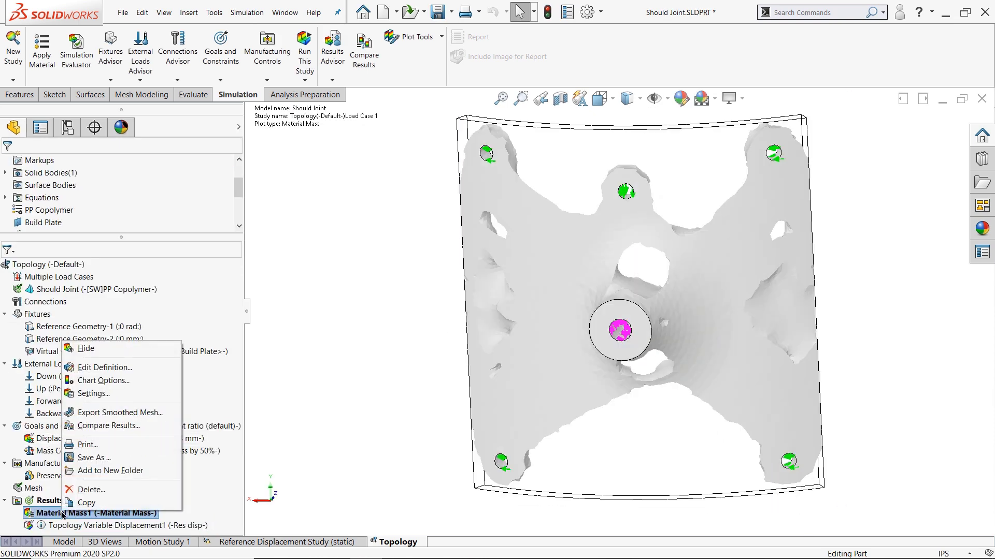
{"action": "left_click", "coordinate": [119, 413]}
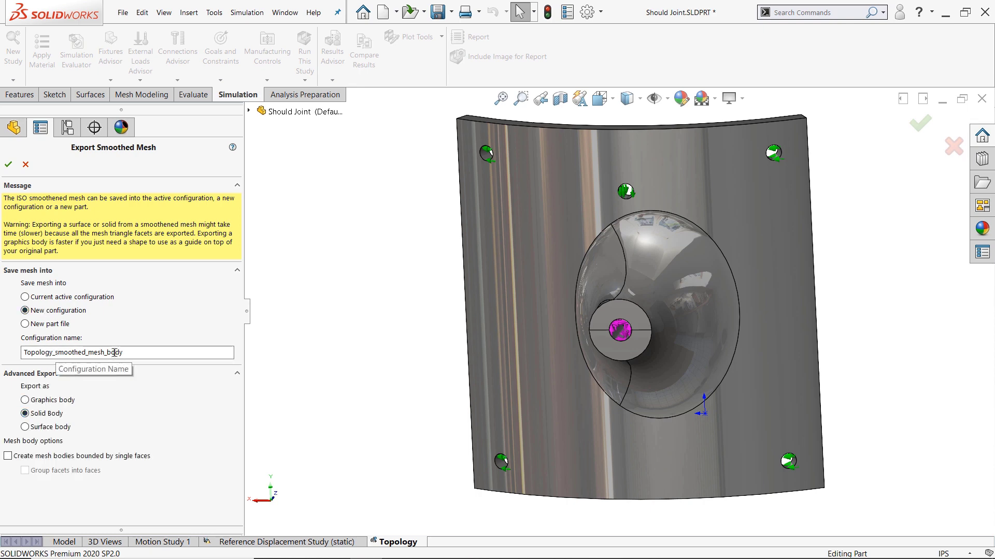
{"action": "left_click", "coordinate": [8, 165]}
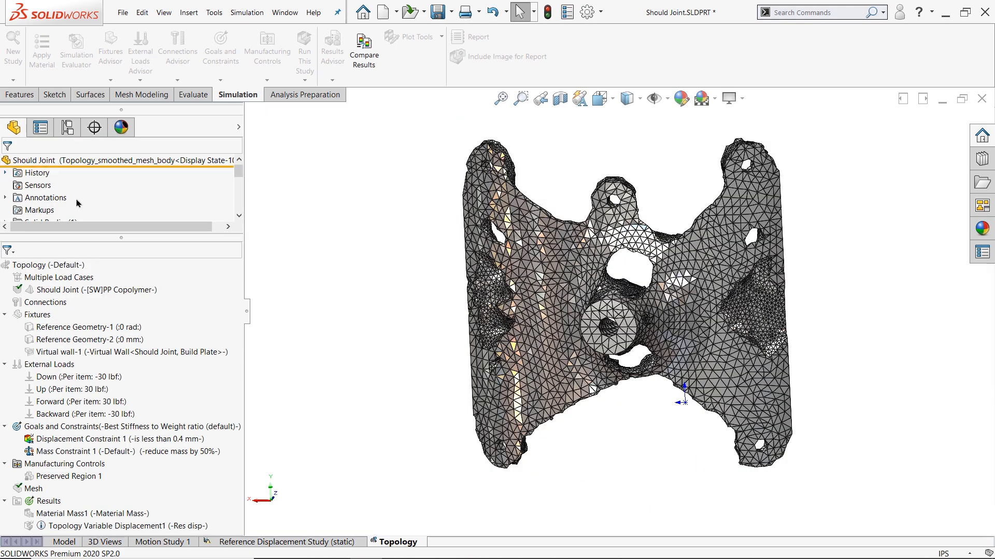
- In a 3D sketch, draw perimeter circles through the mesh vertices around the mounting hole openings
{"action": "left_click", "coordinate": [54, 94]}
{"action": "left_click", "coordinate": [16, 81]}
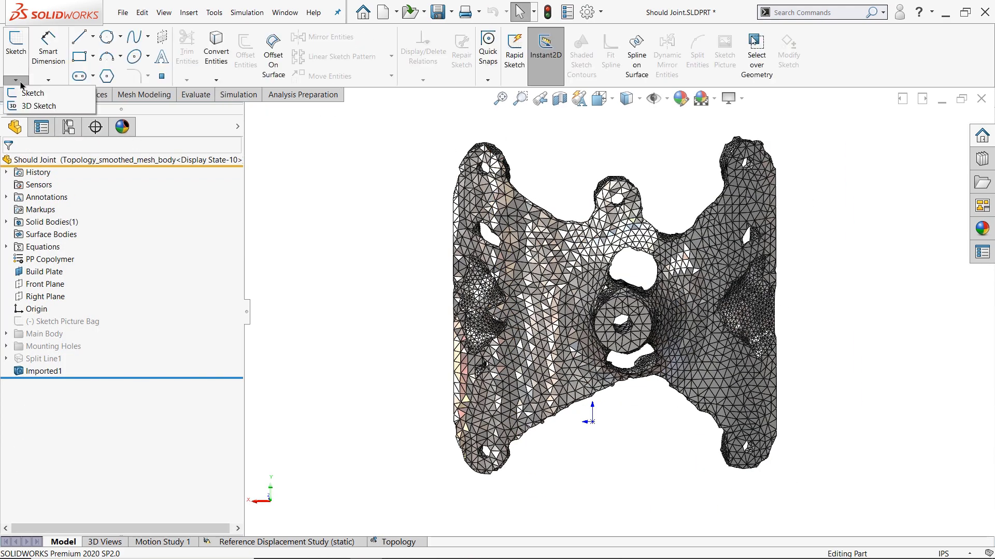
{"action": "left_click", "coordinate": [25, 104]}
{"action": "left_click", "coordinate": [106, 36]}
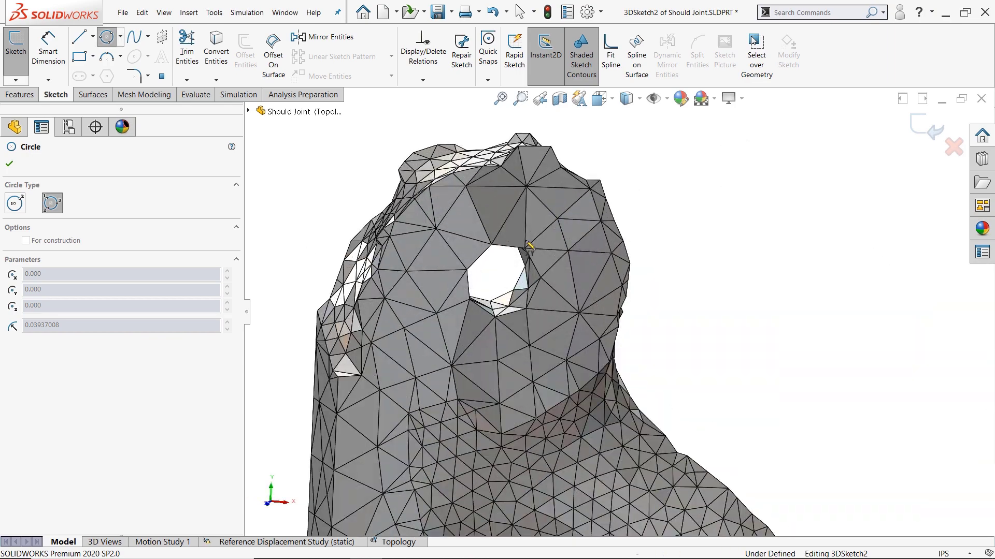
{"action": "left_click", "coordinate": [525, 249]}
{"action": "left_click", "coordinate": [469, 299]}
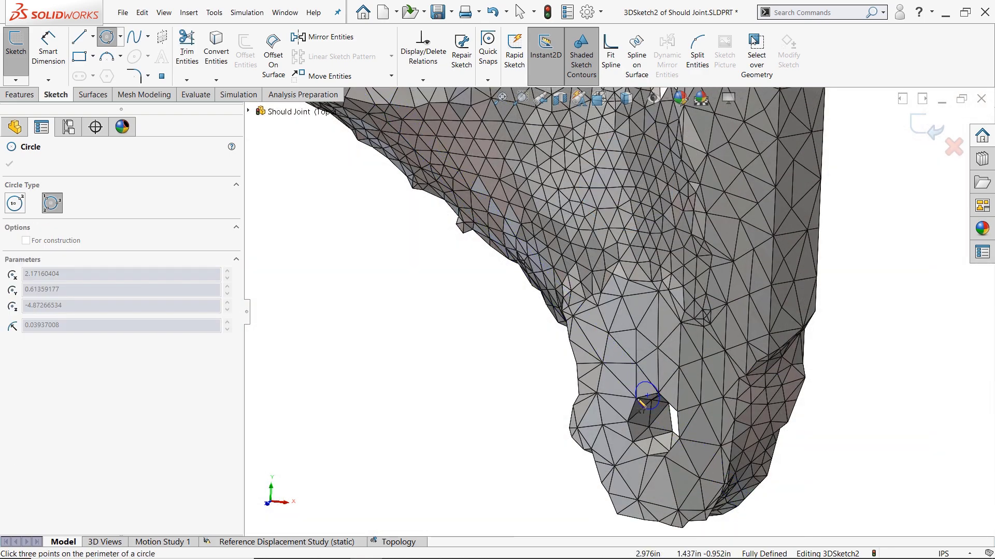
{"action": "left_click", "coordinate": [637, 398]}
{"action": "left_click", "coordinate": [679, 438]}
{"action": "left_click", "coordinate": [926, 130]}
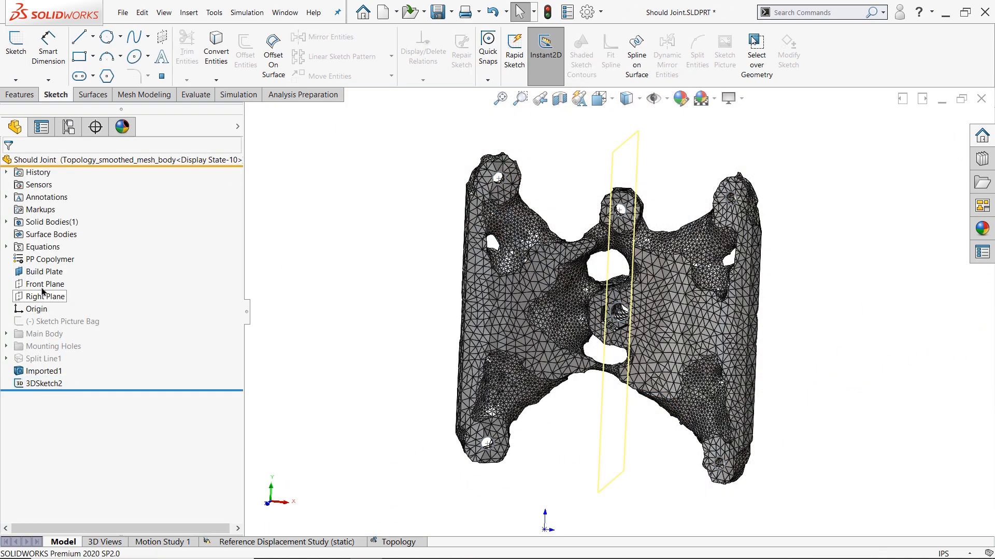
- Sketch a perimeter circle on the Front Plane through three points along the concave underside of the mesh body
{"action": "left_click", "coordinate": [46, 284]}
{"action": "left_click", "coordinate": [16, 47]}
{"action": "left_click", "coordinate": [101, 40]}
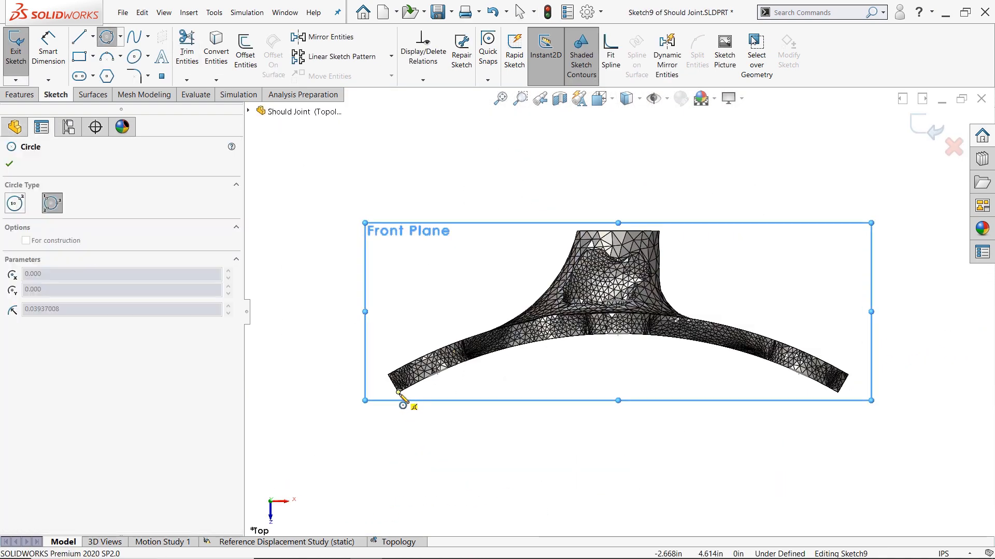
{"action": "left_click", "coordinate": [399, 392]}
{"action": "left_click", "coordinate": [681, 338]}
{"action": "left_click", "coordinate": [838, 392]}
- Trim the circle to its upper half using a horizontal diameter line and extrude the arc as a surface
{"action": "right_click_drag", "start_coordinate": [424, 227], "coordinate": [364, 228]}
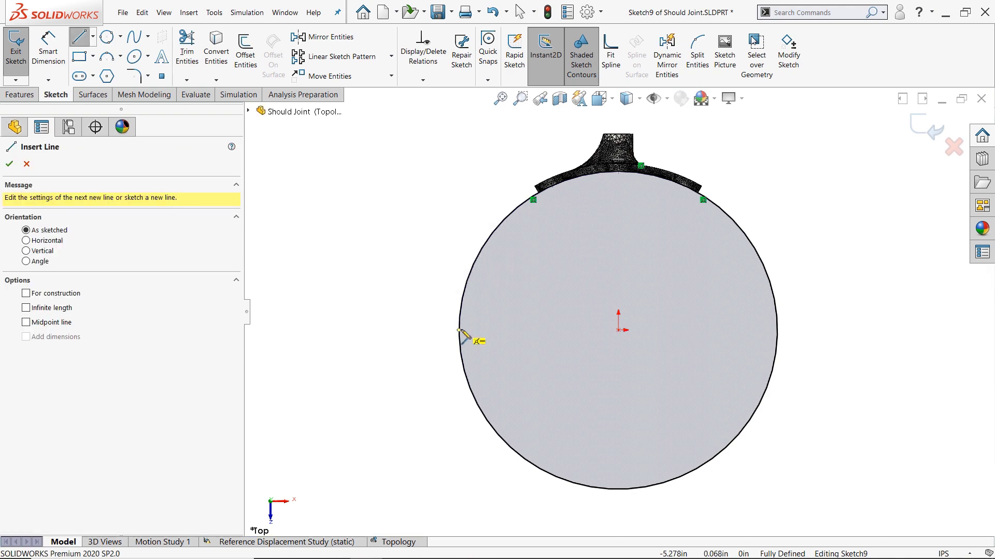
{"action": "left_click", "coordinate": [459, 330]}
{"action": "left_click", "coordinate": [777, 330]}
{"action": "left_click", "coordinate": [186, 51]}
{"action": "left_click_drag", "start_coordinate": [439, 436], "coordinate": [474, 399]}
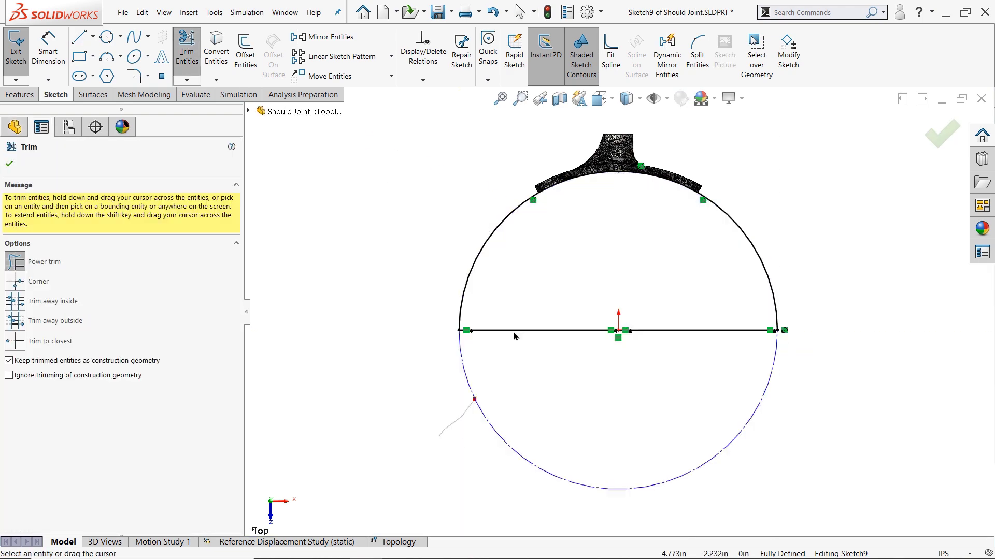
{"action": "left_click", "coordinate": [93, 95]}
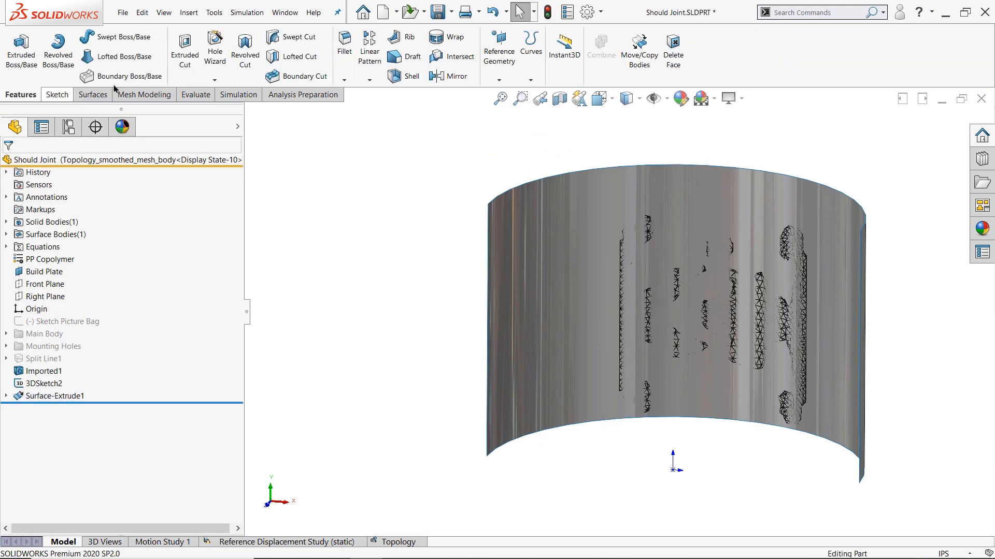
- Set up size F, Through All holes with the Hole Wizard and place five hole positions on the extruded surface
{"action": "left_click", "coordinate": [213, 43]}
{"action": "left_click", "coordinate": [123, 438]}
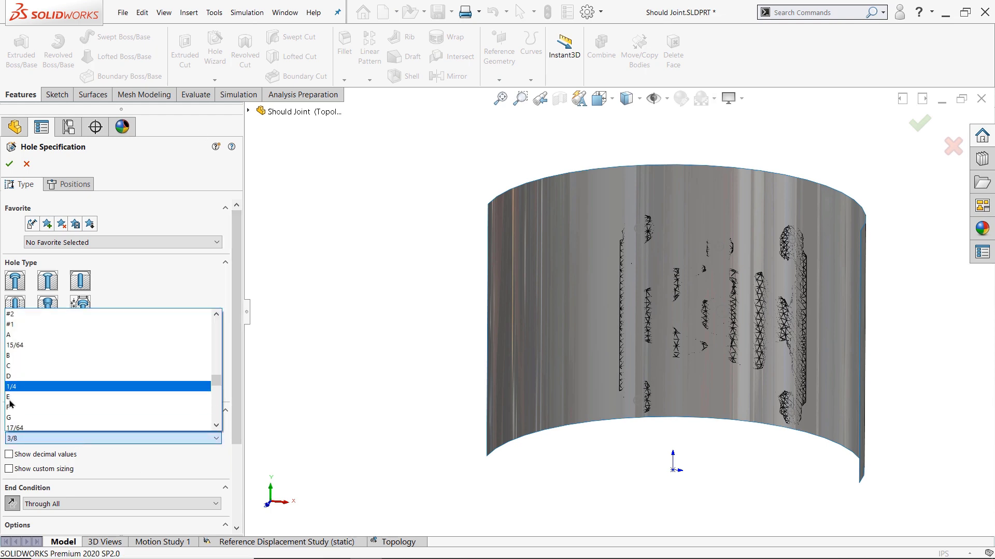
{"action": "left_click", "coordinate": [10, 404]}
{"action": "left_click", "coordinate": [70, 184]}
{"action": "left_click", "coordinate": [128, 295]}
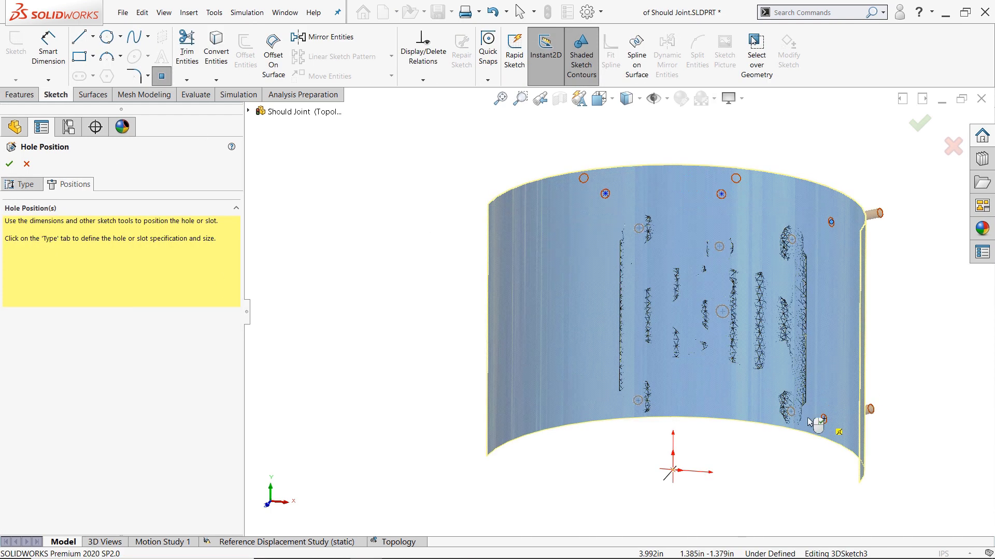
{"action": "left_click", "coordinate": [603, 409]}
{"action": "key", "text": "Escape"}
- Align each of the five hole points with the centre of its mounting hole circle using Along Z relations
{"action": "left_click", "coordinate": [637, 401]}
{"action": "left_click", "coordinate": [603, 408], "text": "ctrl"}
{"action": "left_click", "coordinate": [712, 368]}
{"action": "left_click", "coordinate": [605, 193]}
{"action": "left_click", "coordinate": [639, 228], "text": "ctrl"}
{"action": "left_click", "coordinate": [713, 196]}
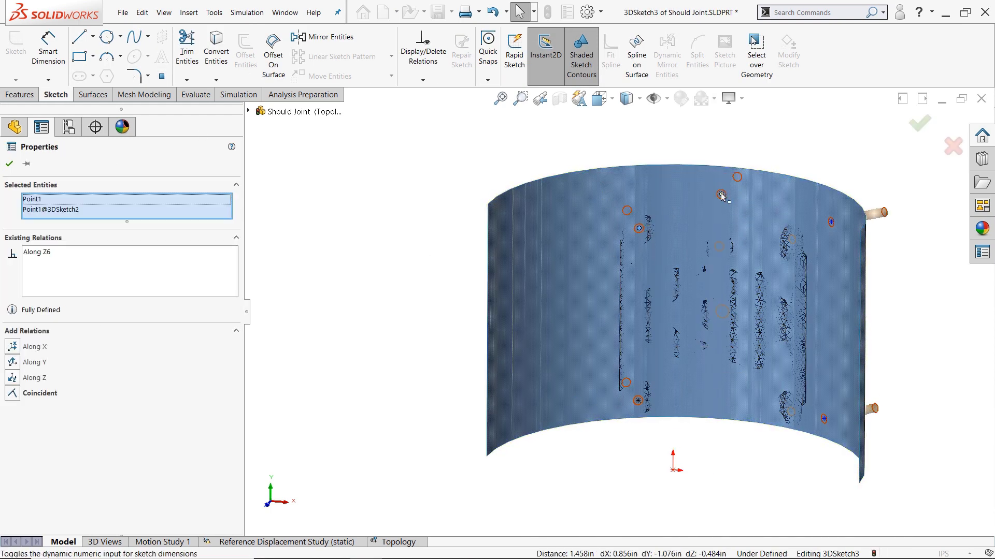
{"action": "left_click", "coordinate": [721, 195]}
{"action": "left_click", "coordinate": [719, 247], "text": "ctrl"}
{"action": "left_click", "coordinate": [779, 202]}
{"action": "left_click", "coordinate": [830, 221]}
{"action": "left_click", "coordinate": [791, 240], "text": "ctrl"}
{"action": "left_click", "coordinate": [849, 195]}
{"action": "left_click", "coordinate": [824, 419]}
{"action": "left_click", "coordinate": [791, 411], "text": "ctrl"}
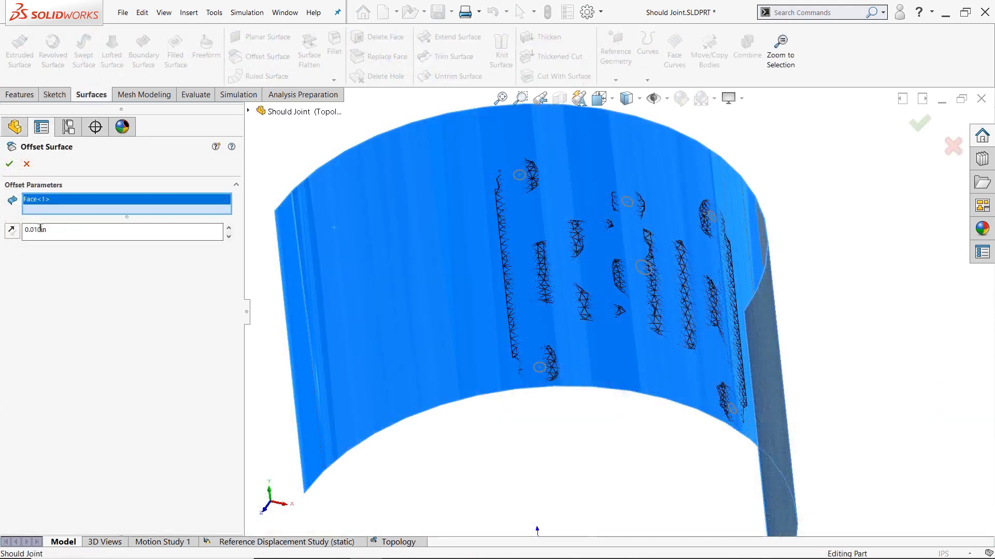
- Offset the extruded surface by 0.010 in and cut the mesh body with the offset surface
{"action": "left_click", "coordinate": [9, 164]}
{"action": "left_click", "coordinate": [564, 76]}
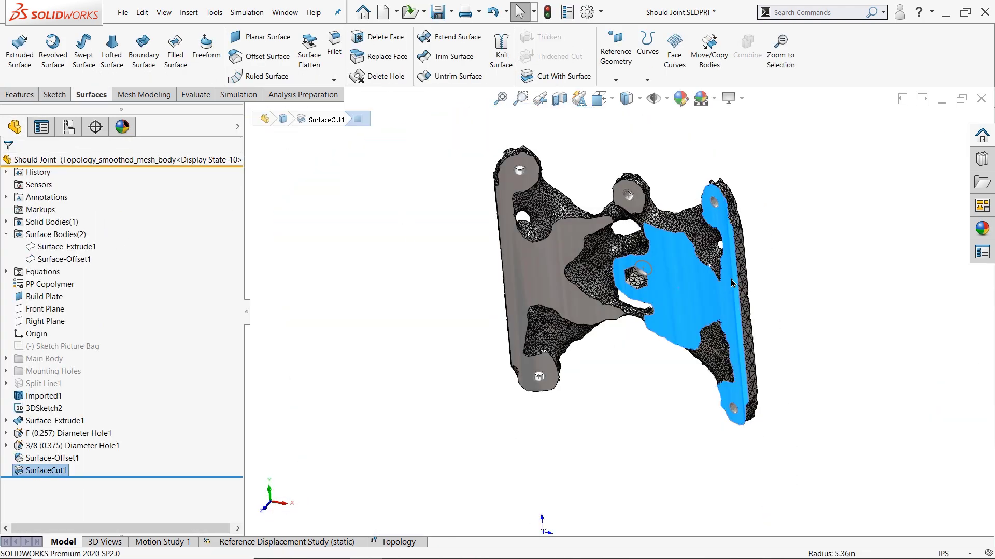
- Group the features from Imported1 through SurfaceCut1 in a new folder named Topology Mesh Model
{"action": "left_click", "coordinate": [44, 396]}
{"action": "right_click", "coordinate": [38, 285]}
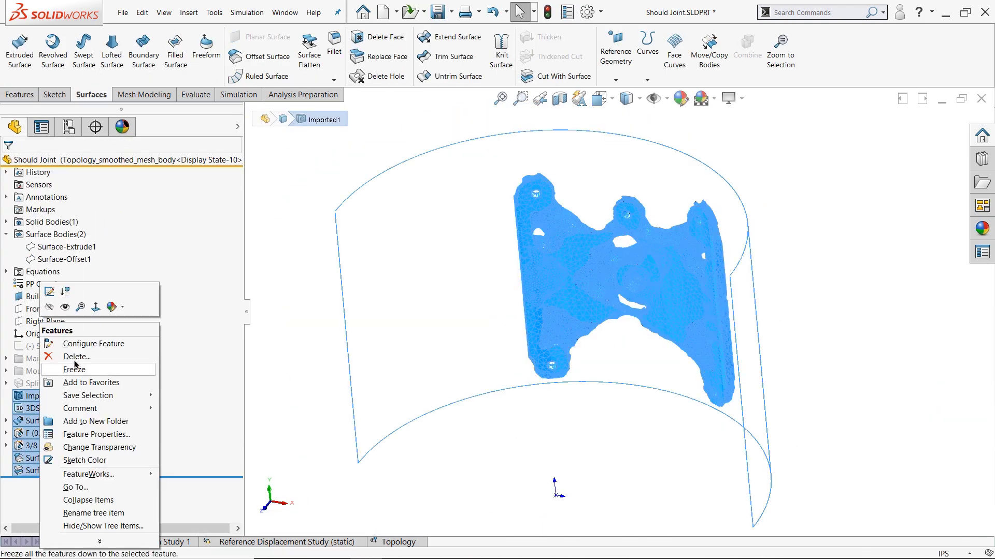
{"action": "left_click", "coordinate": [80, 422]}
{"action": "type", "text": "Topology Mesh Model"}
{"action": "key", "text": "Return"}
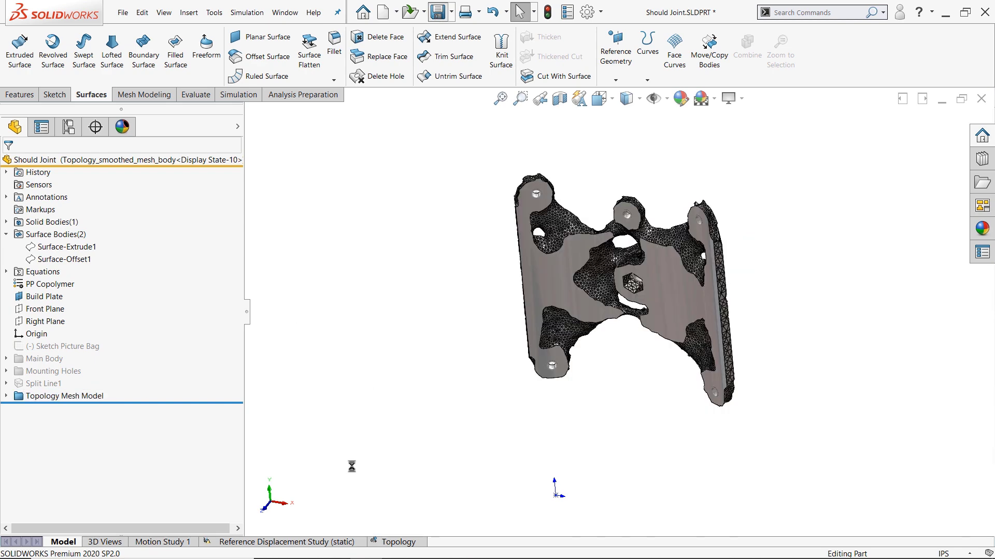
- Copy Reference Displacement Study as static study Topology Mesh Model Verification (static), using the Topology_smoothed_mesh_body configuration
{"action": "left_click", "coordinate": [296, 542]}
{"action": "right_click", "coordinate": [172, 367]}
{"action": "right_click", "coordinate": [287, 543]}
{"action": "left_click", "coordinate": [301, 452]}
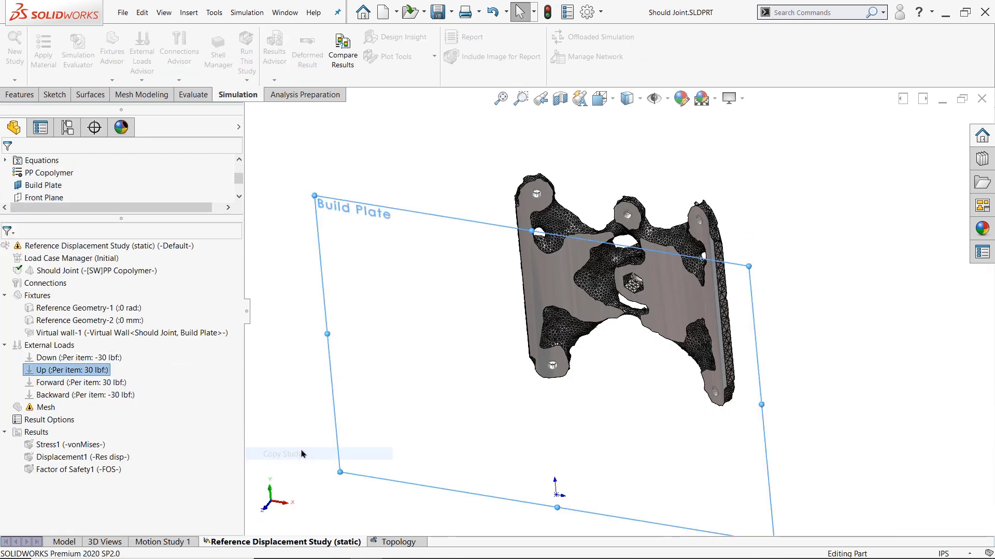
{"action": "left_click_drag", "start_coordinate": [175, 296], "coordinate": [3, 294]}
{"action": "type", "text": "Topology Mesh Model Verification (static"}
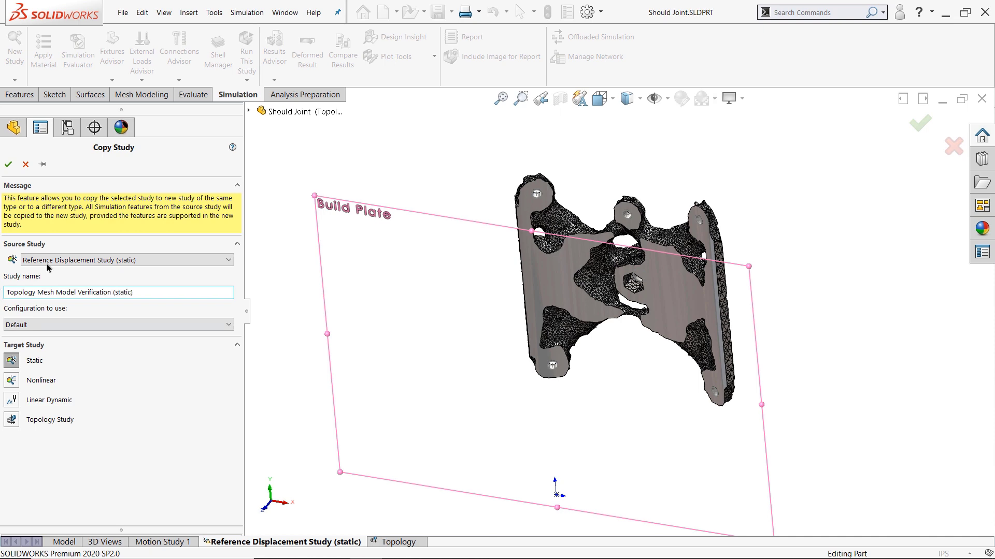
{"action": "left_click", "coordinate": [47, 325]}
{"action": "left_click", "coordinate": [47, 347]}
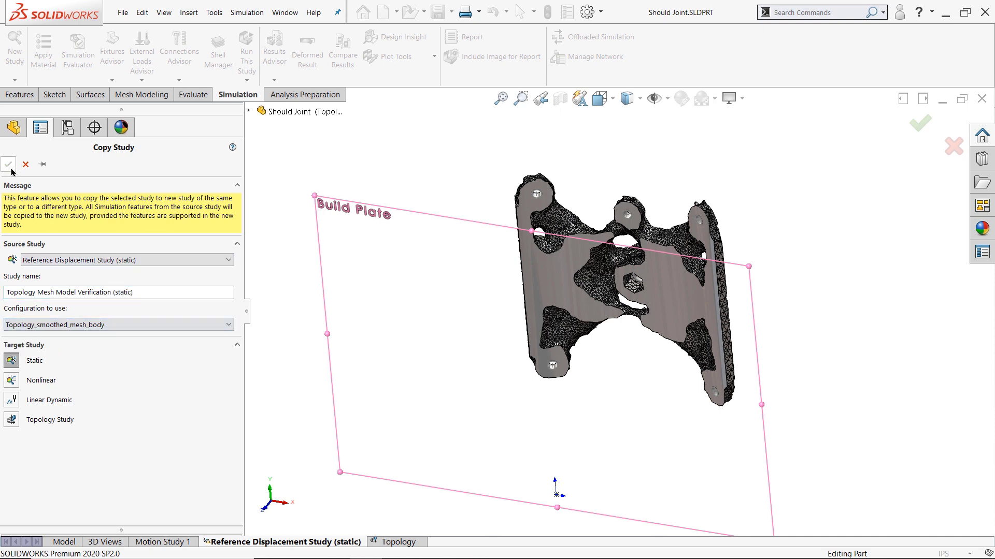
{"action": "left_click", "coordinate": [9, 164]}
- Exclude the two surface bodies, Surface-Extrude1 and Surface-Offset1, from the analysis of the copied study
{"action": "left_click", "coordinate": [5, 286]}
{"action": "right_click", "coordinate": [54, 312]}
{"action": "left_click", "coordinate": [91, 434]}
{"action": "right_click", "coordinate": [55, 325]}
{"action": "left_click", "coordinate": [87, 446]}
- Redefine the Reference Geometry-1 fixture on the four corner mounting hole faces, with the curved mounting face as reference
{"action": "double_click", "coordinate": [79, 361]}
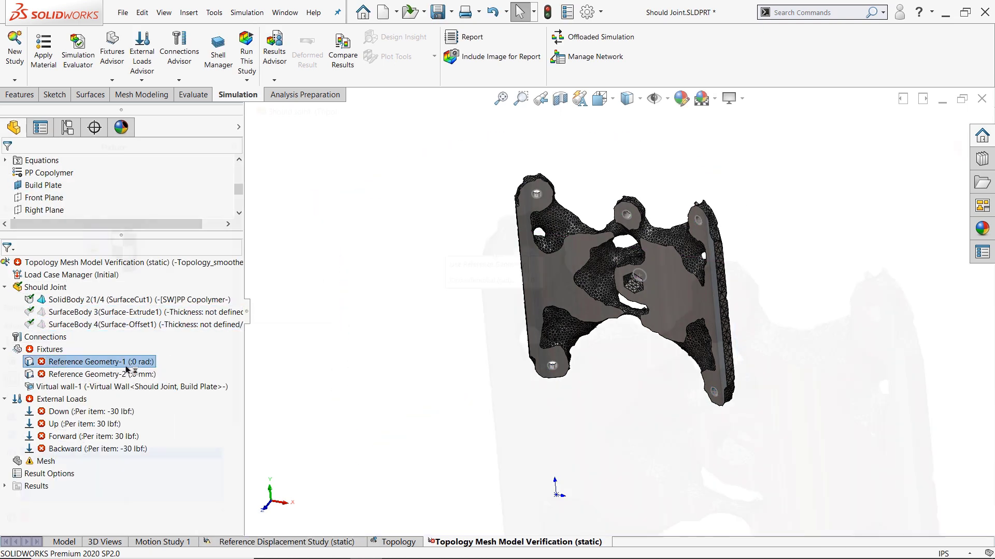
{"action": "middle_click_drag", "start_coordinate": [823, 523], "coordinate": [782, 83], "text": "ctrl"}
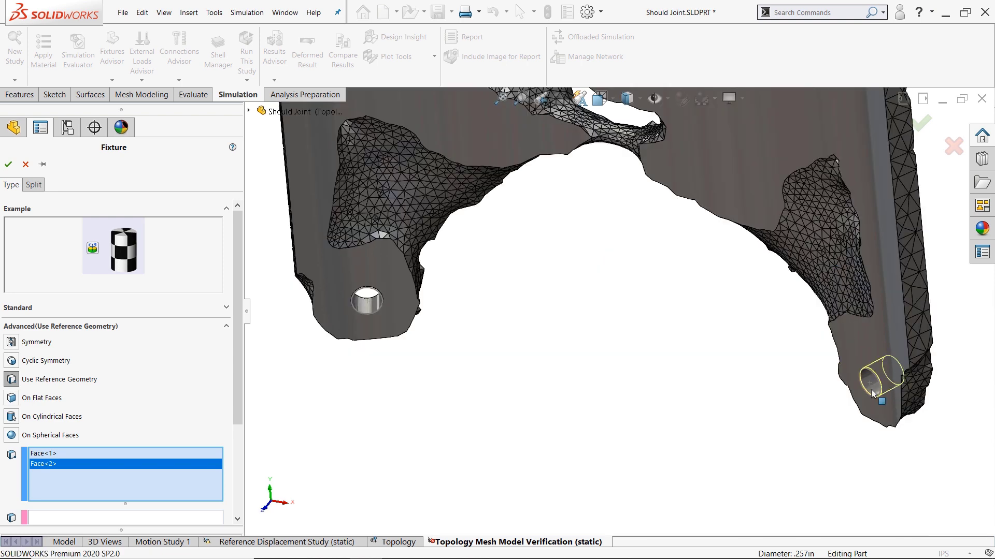
{"action": "left_click", "coordinate": [871, 389]}
{"action": "left_click", "coordinate": [374, 307]}
{"action": "right_click", "coordinate": [497, 204]}
{"action": "left_click", "coordinate": [493, 123]}
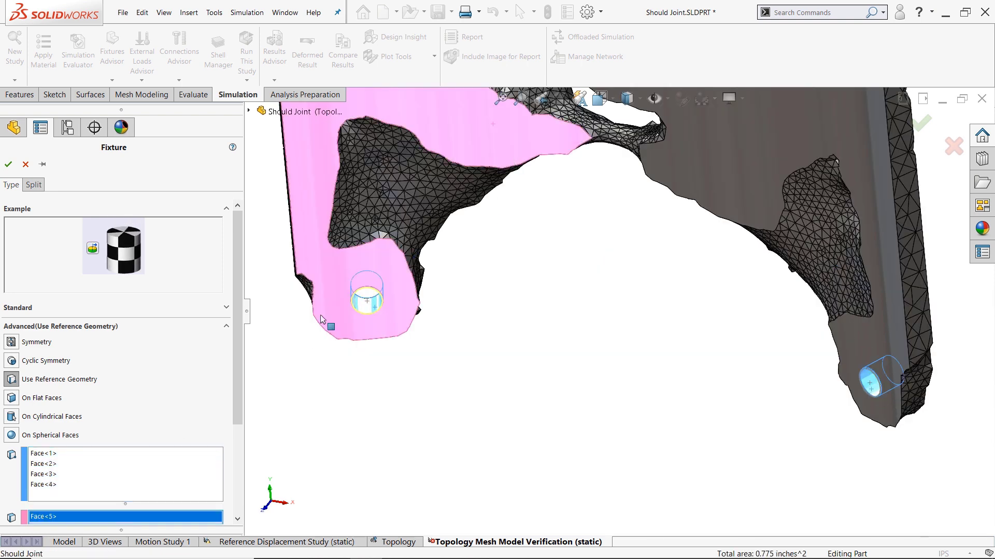
{"action": "key", "text": "Return"}
- Redefine the Reference Geometry-2 fixture on the upper middle mounting hole face, with the curved mounting face as reference
{"action": "right_click", "coordinate": [50, 374]}
{"action": "left_click", "coordinate": [92, 392]}
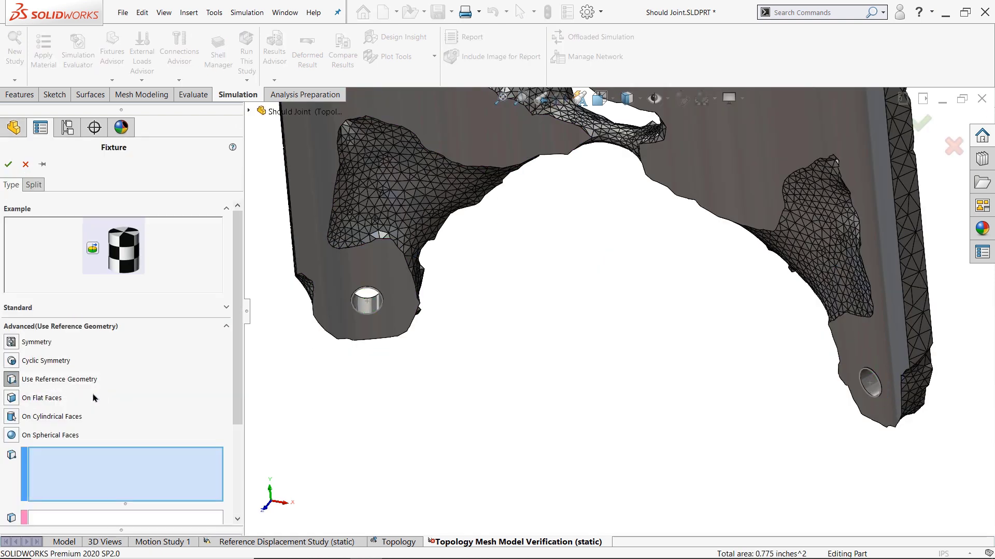
{"action": "left_click", "coordinate": [443, 263]}
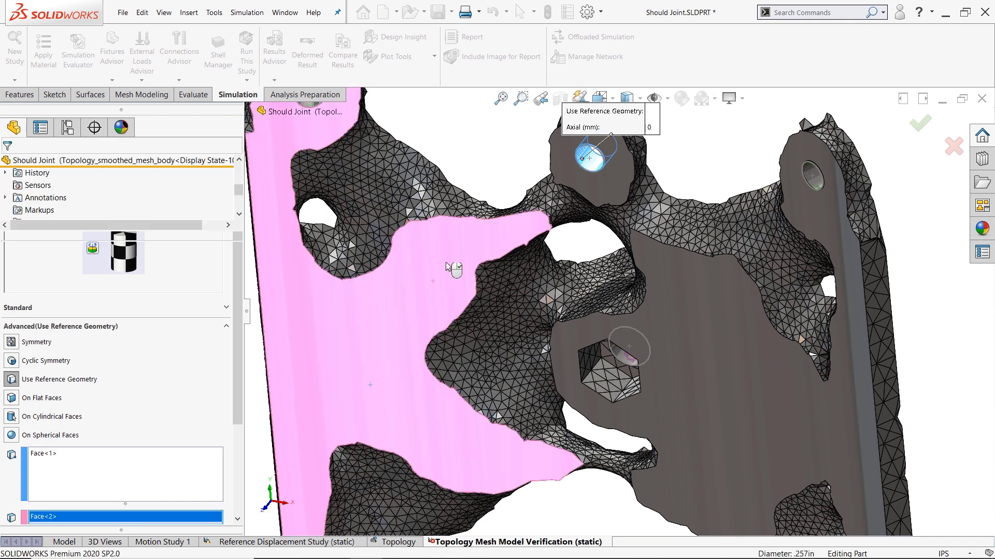
{"action": "right_click", "coordinate": [443, 262]}
- Redefine the flexible virtual wall contact between the three curved mounting faces and the Build Plate plane
{"action": "right_click", "coordinate": [69, 388]}
{"action": "left_click", "coordinate": [104, 398]}
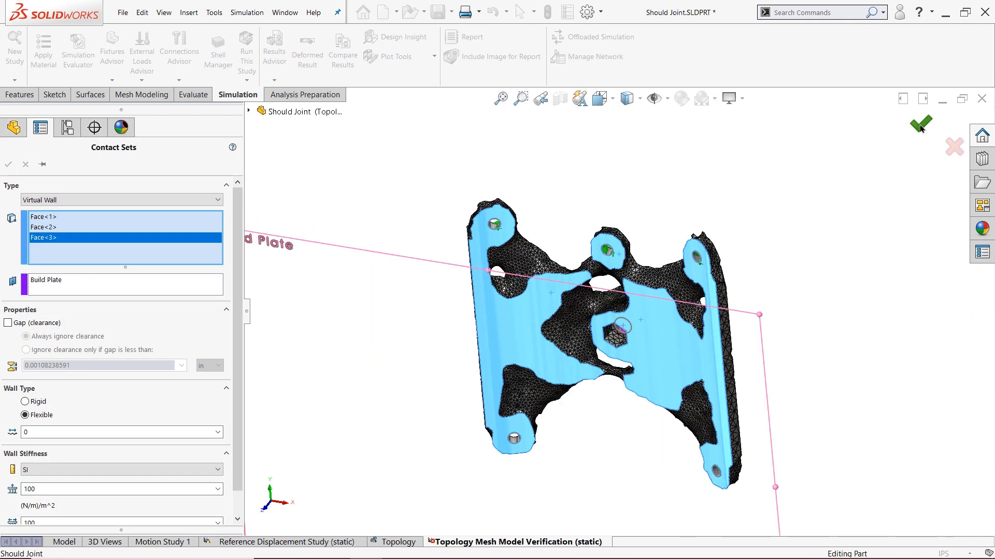
{"action": "left_click", "coordinate": [920, 125]}
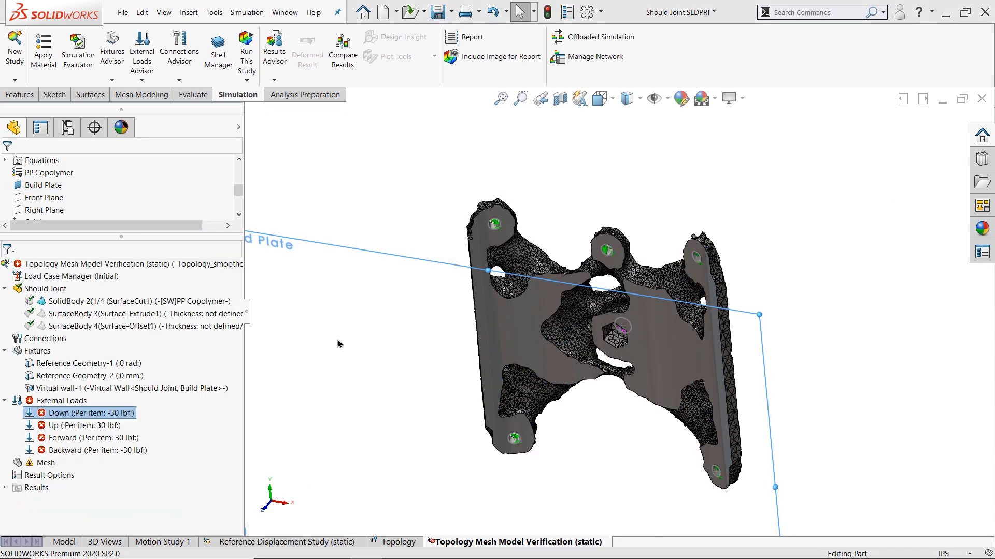
- Reassign the external loads to the cylindrical face of the central 3/8 in hole, starting with the -30 lbf Down force
{"action": "left_click", "coordinate": [153, 279]}
{"action": "scroll", "coordinate": [666, 288], "scroll_direction": "down", "scroll_amount": 1}
{"action": "middle_click_drag", "start_coordinate": [622, 355], "coordinate": [646, 332]}
{"action": "scroll", "coordinate": [630, 331], "scroll_direction": "down", "scroll_amount": 3}
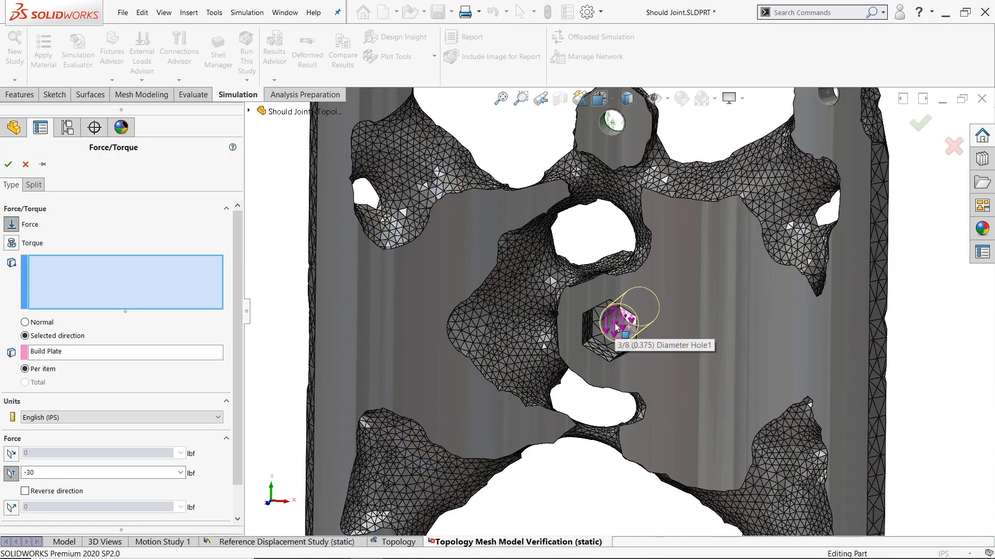
{"action": "left_click", "coordinate": [615, 326]}
{"action": "right_click", "coordinate": [616, 327]}
{"action": "right_click", "coordinate": [72, 426]}
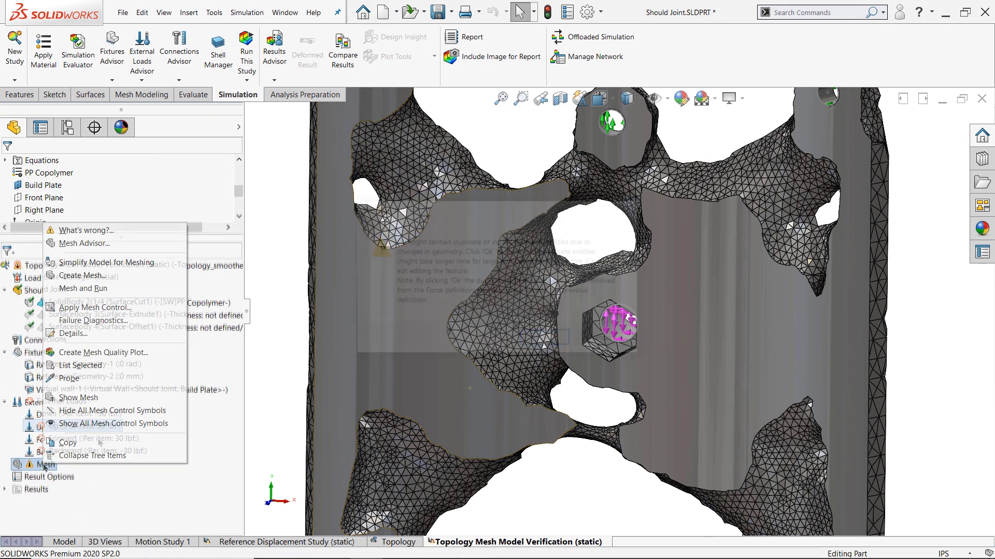
- Mesh the verification study and open the definition of its load case manager
{"action": "left_click", "coordinate": [136, 301]}
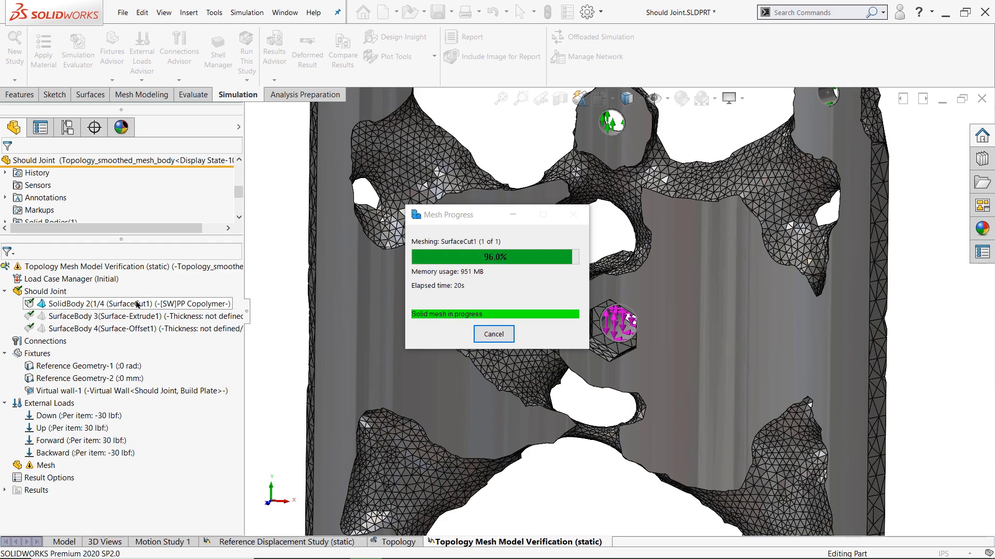
{"action": "right_click", "coordinate": [61, 278]}
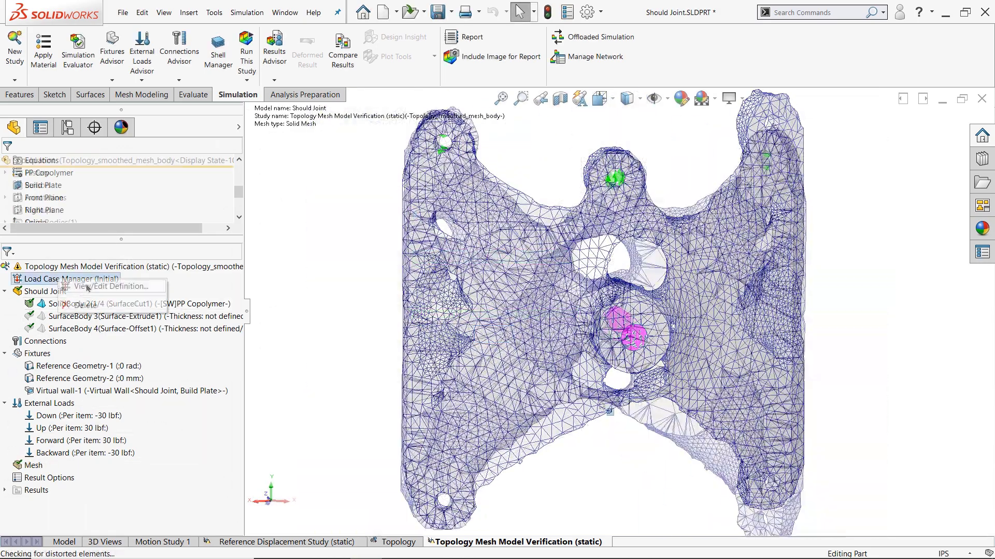
{"action": "left_click", "coordinate": [96, 287]}
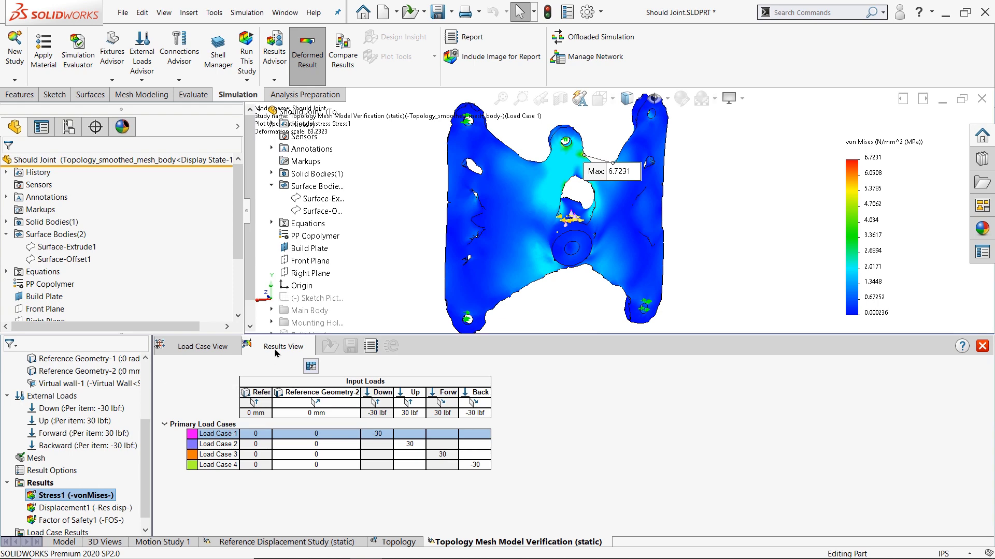
- Examine the displacement plots of Load Case 2 and Load Case 3 and open the result probe for selected entities
{"action": "left_click", "coordinate": [208, 445]}
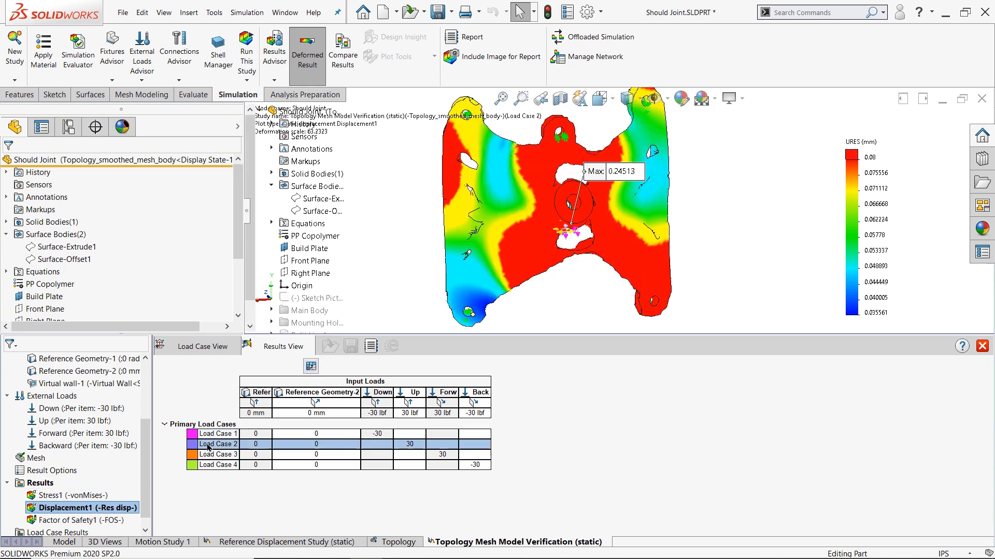
{"action": "left_click", "coordinate": [208, 455]}
{"action": "right_click", "coordinate": [46, 508]}
{"action": "left_click", "coordinate": [83, 384]}
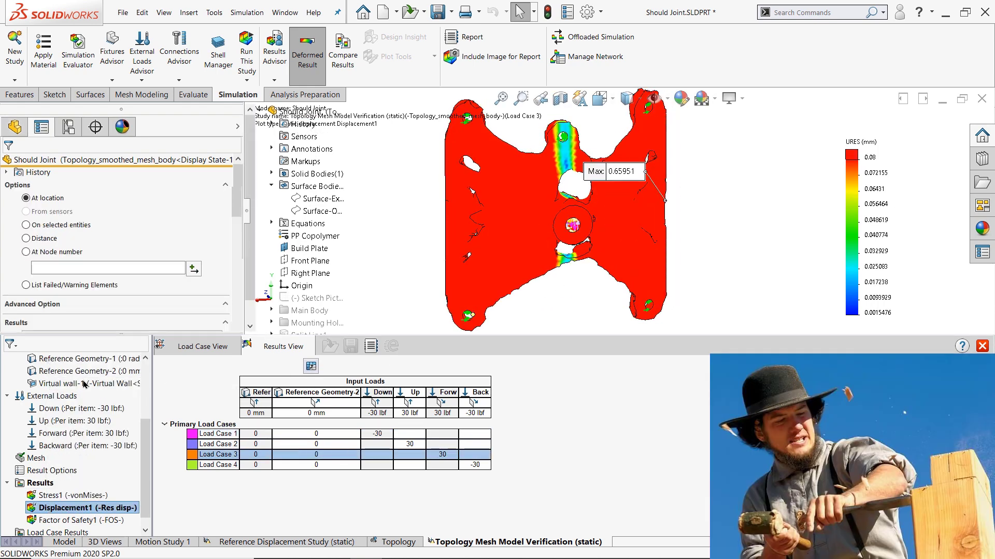
{"action": "key", "text": "Escape"}
{"action": "left_click", "coordinate": [908, 160]}
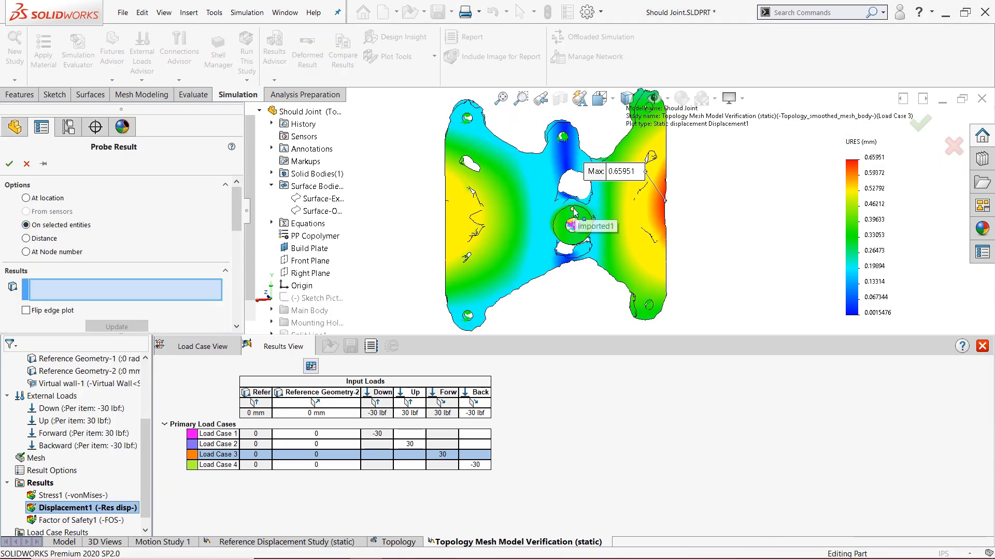
{"action": "scroll", "coordinate": [561, 226], "scroll_direction": "down", "scroll_amount": 3}
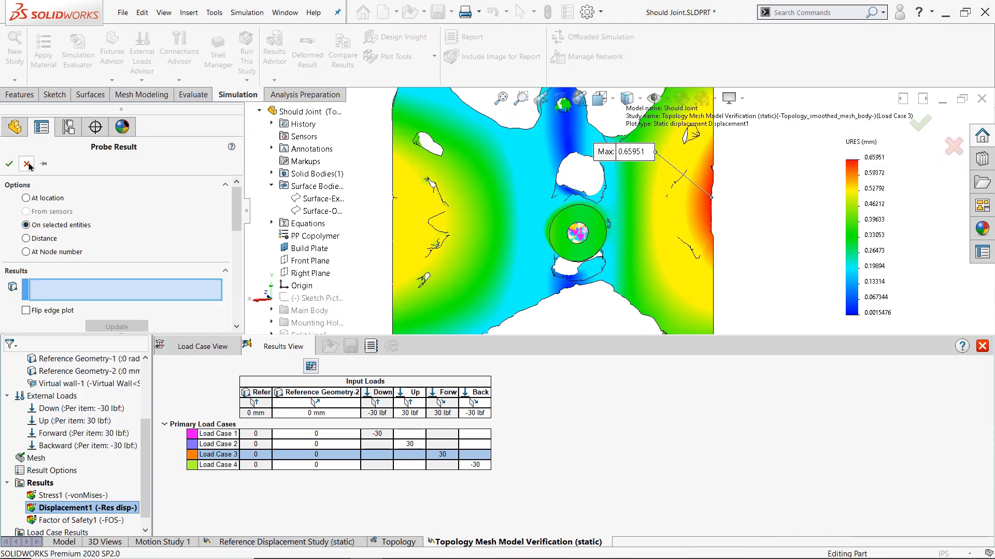
- Set the maximum of the Load Case 3 displacement plot's colour legend to 0.4 mm
{"action": "double_click", "coordinate": [869, 156]}
{"action": "type", "text": "0.4"}
{"action": "key", "text": "Return"}
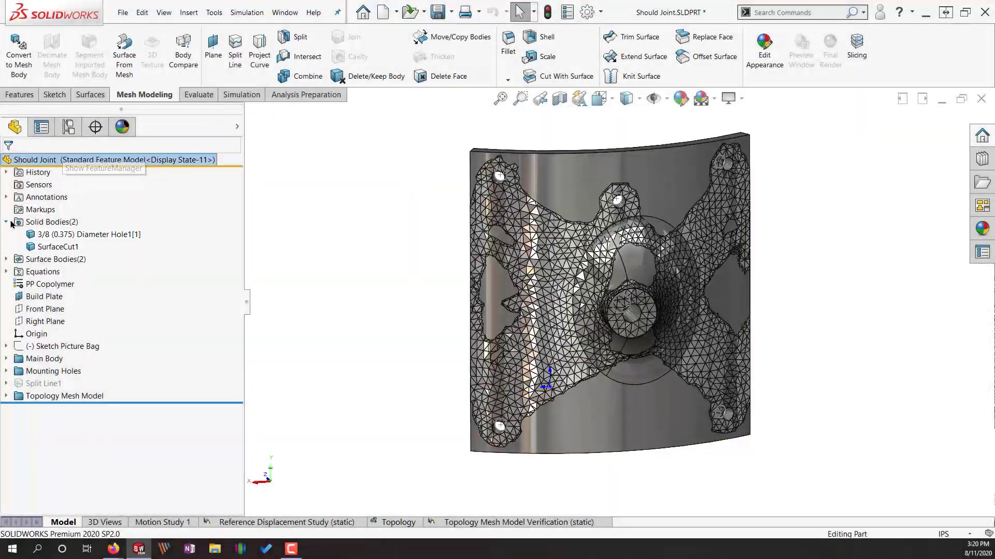
- Sketch a peaked line outline with two vertical legs around the opening at the lower end of the mesh body
{"action": "right_click", "coordinate": [51, 223]}
{"action": "right_click_drag", "start_coordinate": [836, 226], "coordinate": [805, 223]}
{"action": "left_click", "coordinate": [512, 487]}
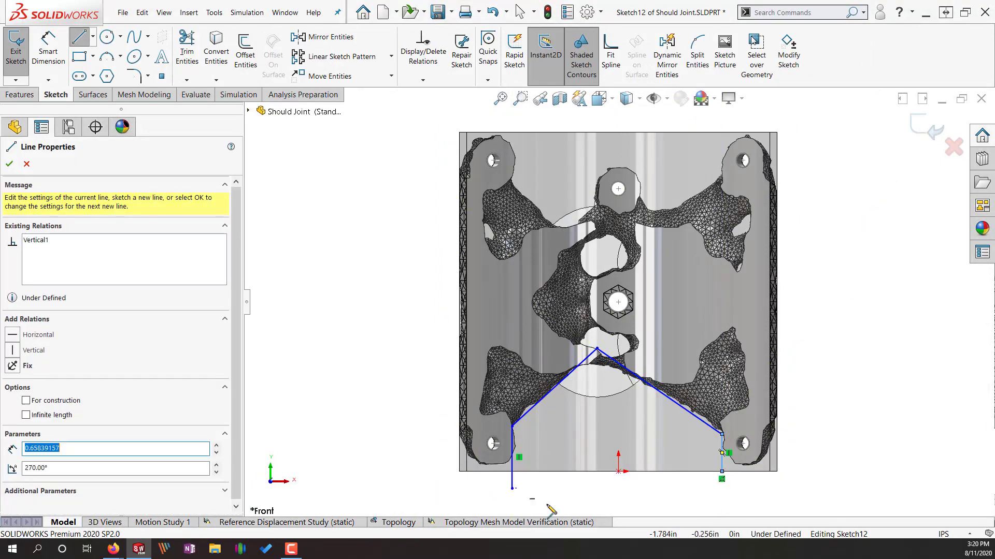
{"action": "key", "text": "Escape"}
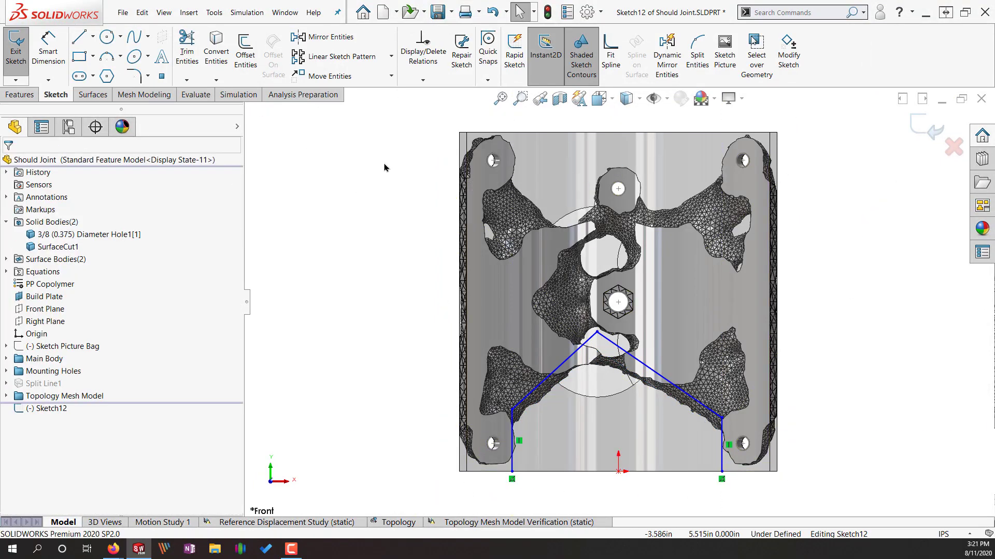
- Sketch a line outline along the mesh body's upper end, dipping on both sides and stepping around the middle mounting hole
{"action": "key", "text": "l"}
{"action": "left_click", "coordinate": [516, 133]}
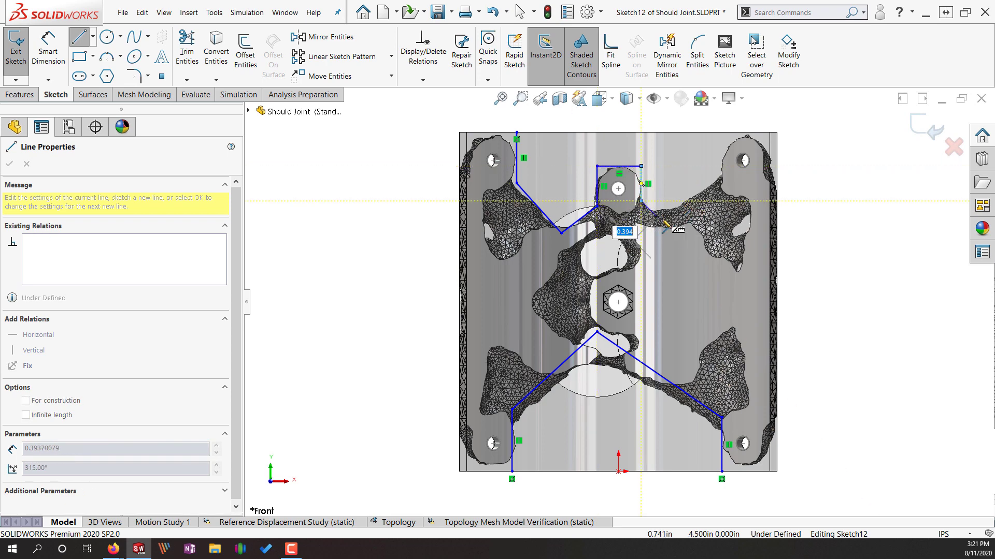
{"action": "left_click", "coordinate": [722, 177]}
{"action": "key", "text": "Escape"}
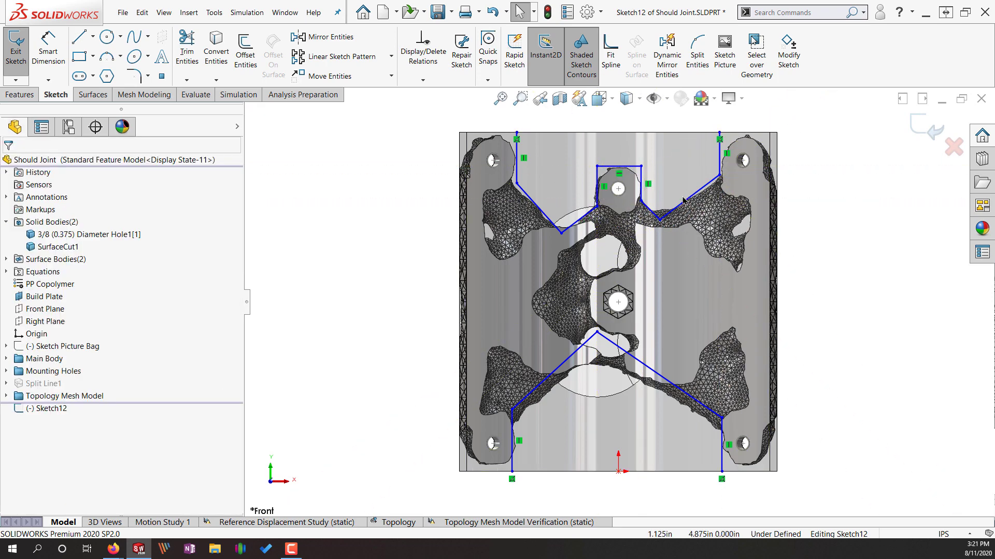
- Adjust the lines and vertices of both sketch outlines to follow the edges of the mesh body more closely
{"action": "left_click_drag", "start_coordinate": [589, 366], "coordinate": [586, 364]}
{"action": "left_click_drag", "start_coordinate": [642, 383], "coordinate": [643, 384]}
{"action": "left_click_drag", "start_coordinate": [512, 439], "coordinate": [516, 435]}
{"action": "left_click_drag", "start_coordinate": [722, 438], "coordinate": [721, 437]}
{"action": "left_click_drag", "start_coordinate": [598, 349], "coordinate": [597, 347]}
{"action": "scroll", "coordinate": [508, 109], "scroll_direction": "down", "scroll_amount": 2}
{"action": "left_click_drag", "start_coordinate": [520, 193], "coordinate": [520, 193]}
{"action": "left_click_drag", "start_coordinate": [728, 269], "coordinate": [736, 263]}
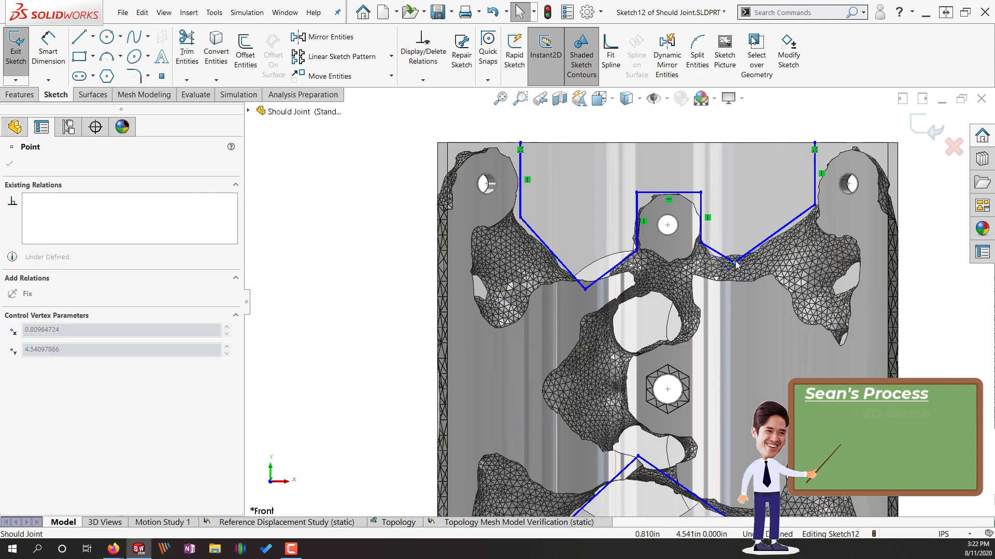
{"action": "mouse_move", "coordinate": [586, 289]}
{"action": "left_mouse_down"}
{"action": "mouse_move", "coordinate": [588, 310]}
{"action": "mouse_move", "coordinate": [586, 292]}
{"action": "left_mouse_up"}
{"action": "left_click_drag", "start_coordinate": [521, 218], "coordinate": [520, 223]}
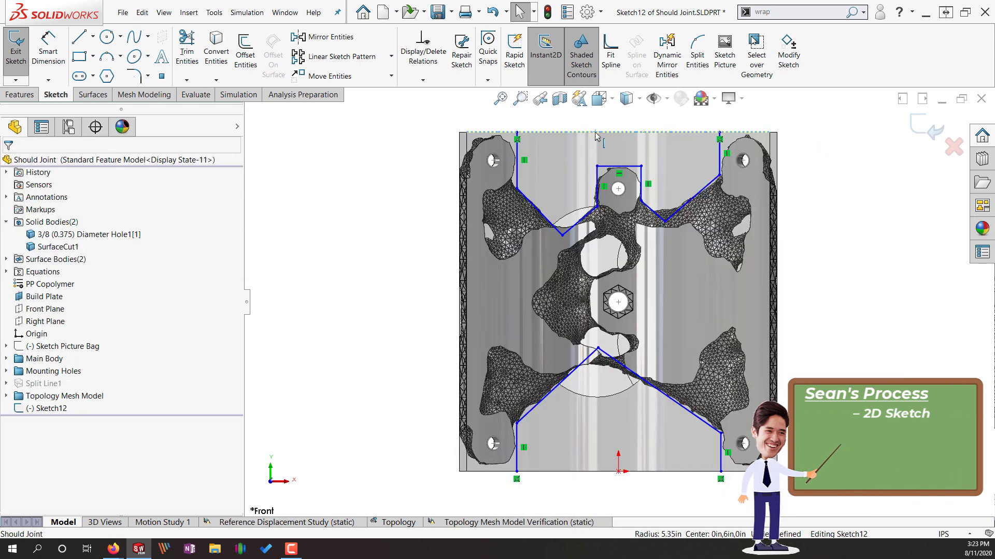
- Convert the plate's upper and lower edges into the sketch and trim them to close both cutout profiles
{"action": "left_click", "coordinate": [573, 472], "text": "ctrl"}
{"action": "type", "text": "ss"}
{"action": "right_click_drag", "start_coordinate": [384, 346], "coordinate": [332, 316]}
{"action": "right_click_drag", "start_coordinate": [355, 333], "coordinate": [301, 303]}
{"action": "left_click_drag", "start_coordinate": [491, 461], "coordinate": [747, 488]}
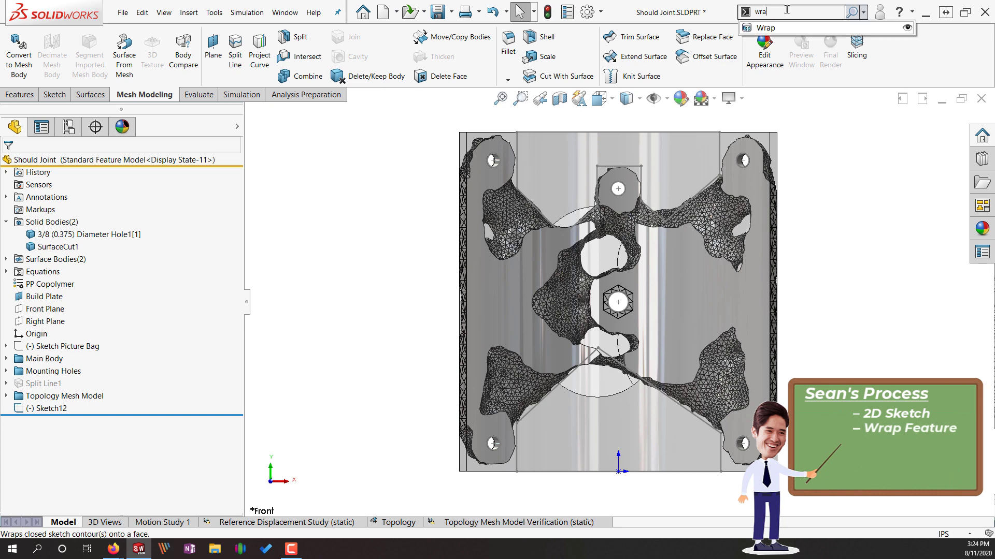
- Wrap the cutout sketch onto the curved mounting face of the plate
{"action": "left_click", "coordinate": [777, 28]}
{"action": "left_click", "coordinate": [517, 156]}
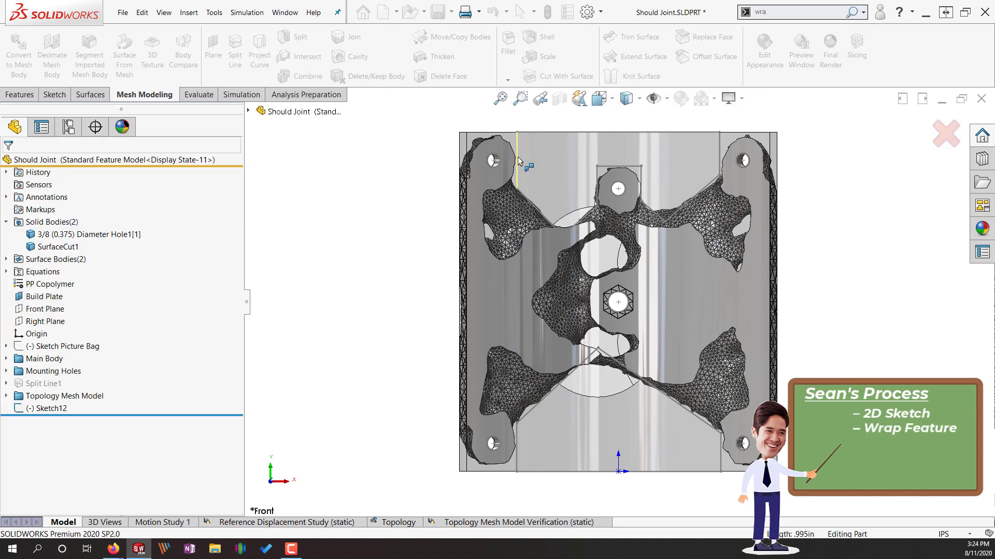
{"action": "left_click", "coordinate": [546, 163]}
{"action": "key", "text": "Return"}
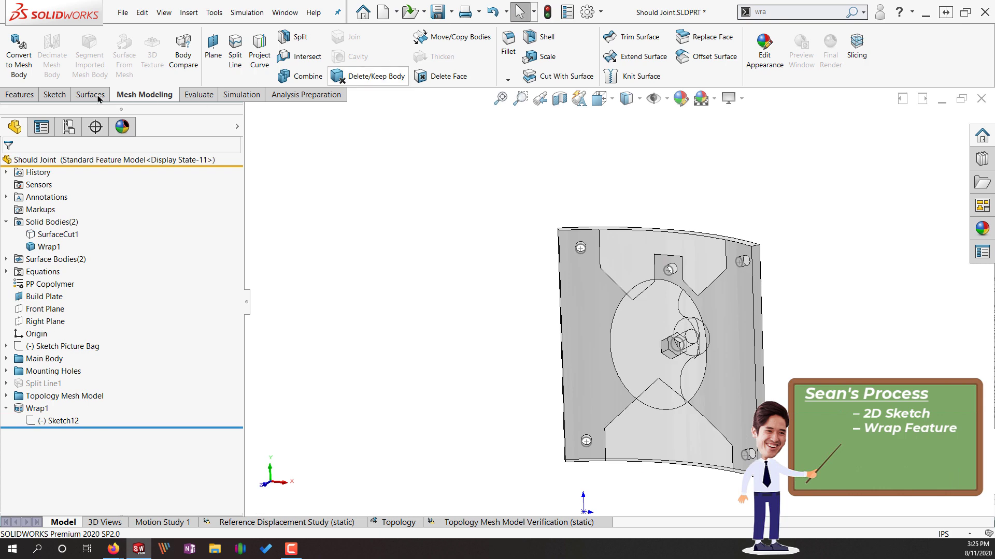
- Create an offset surface with zero offset from the two wrapped cutout faces
{"action": "left_click", "coordinate": [267, 56]}
{"action": "left_click", "coordinate": [627, 248]}
{"action": "left_click", "coordinate": [643, 430]}
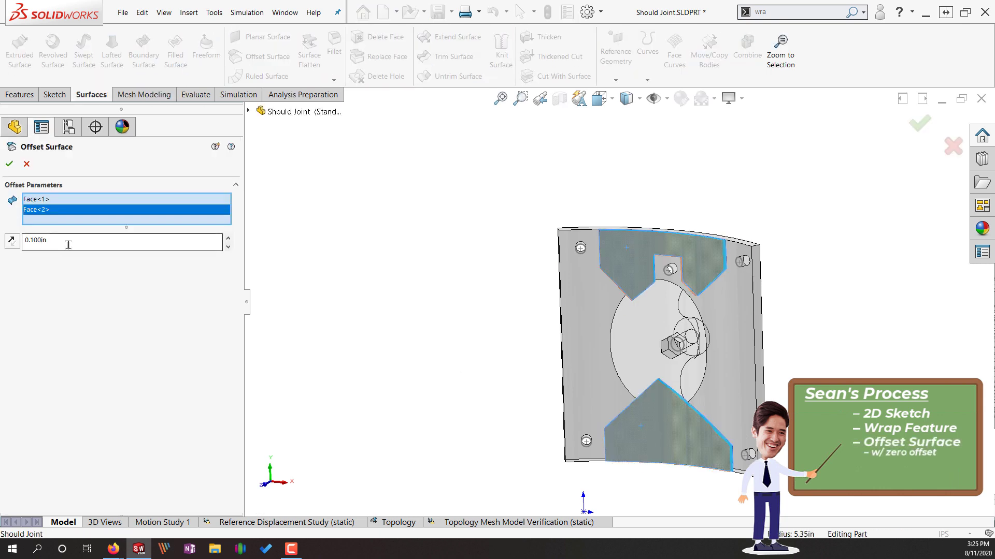
{"action": "left_click", "coordinate": [9, 165]}
- Cut the upper and lower cutouts through the plate with 1 in both-sided thickened cuts from the offset surfaces
{"action": "left_click", "coordinate": [552, 57]}
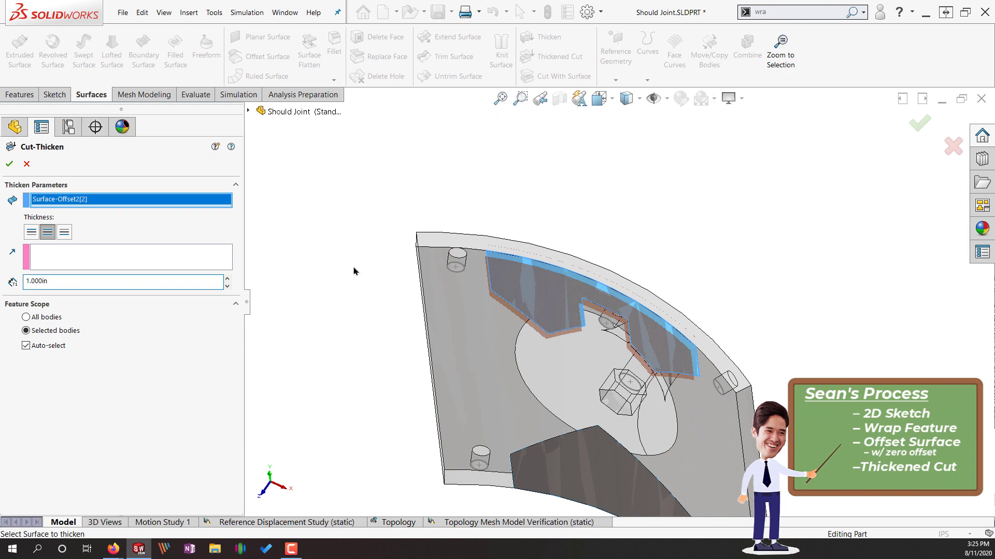
{"action": "key", "text": "Return"}
{"action": "left_click", "coordinate": [539, 55]}
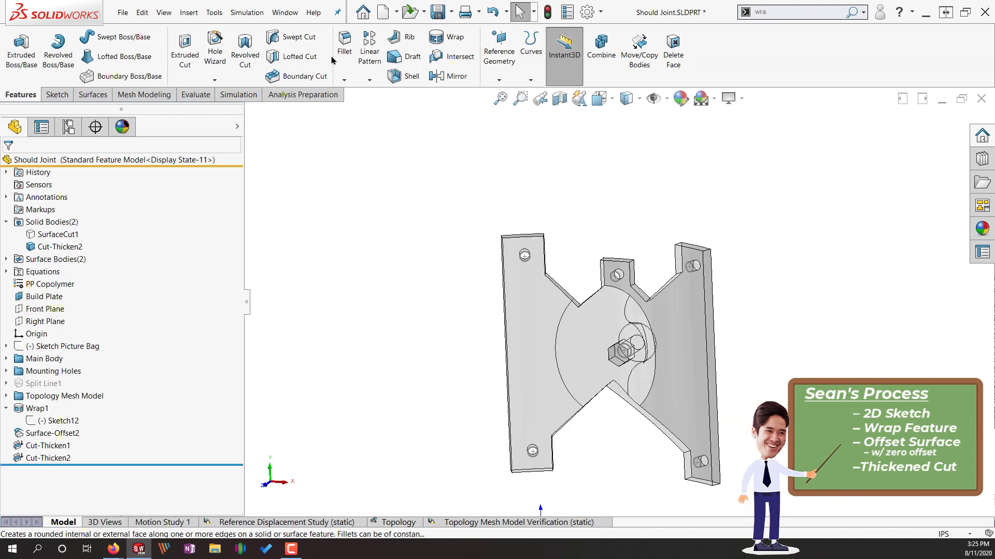
- Fillet the lower cutout's peak edge with a 1.2 in radius and the upper cutout's notch edge with 0.5 in
{"action": "left_click", "coordinate": [343, 49]}
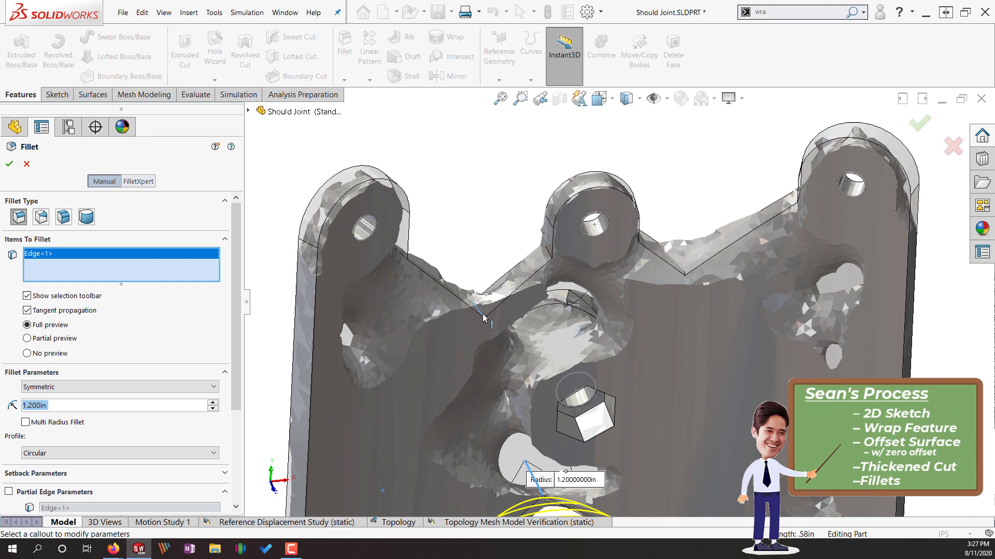
{"action": "left_click", "coordinate": [549, 505]}
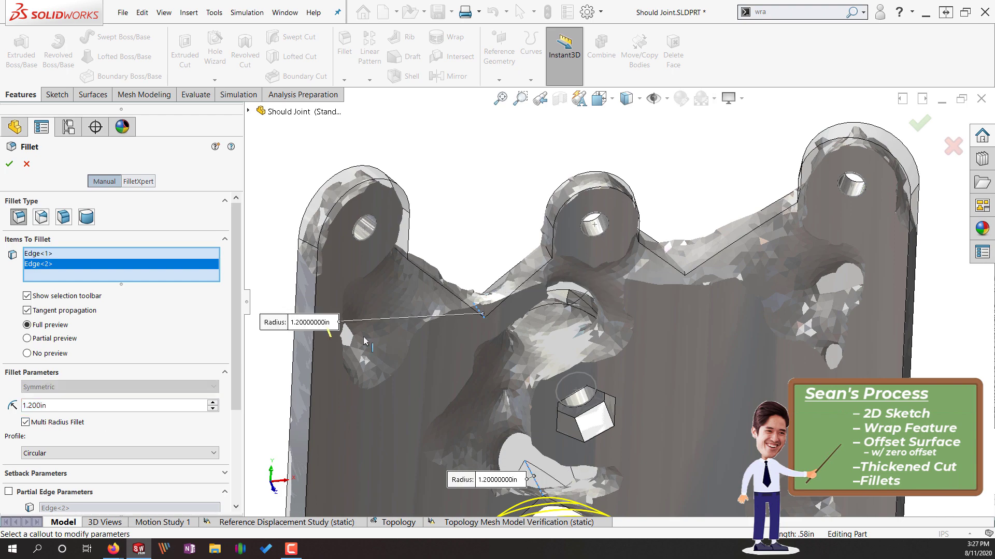
{"action": "left_click", "coordinate": [310, 322]}
{"action": "type", "text": ".5"}
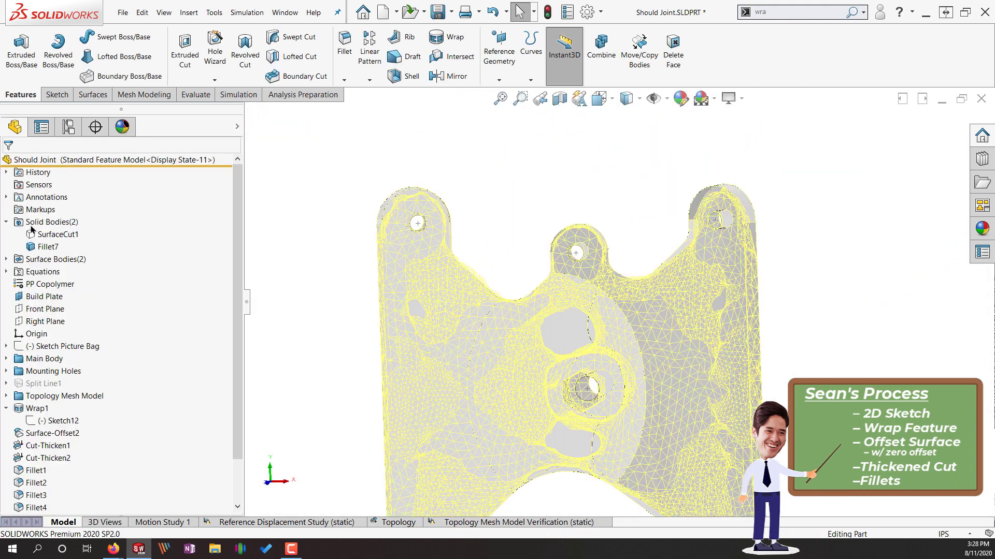
- Hide the topology mesh body and group the features from the wrap through the last fillet into a folder named Outer Profile
{"action": "right_click", "coordinate": [57, 234]}
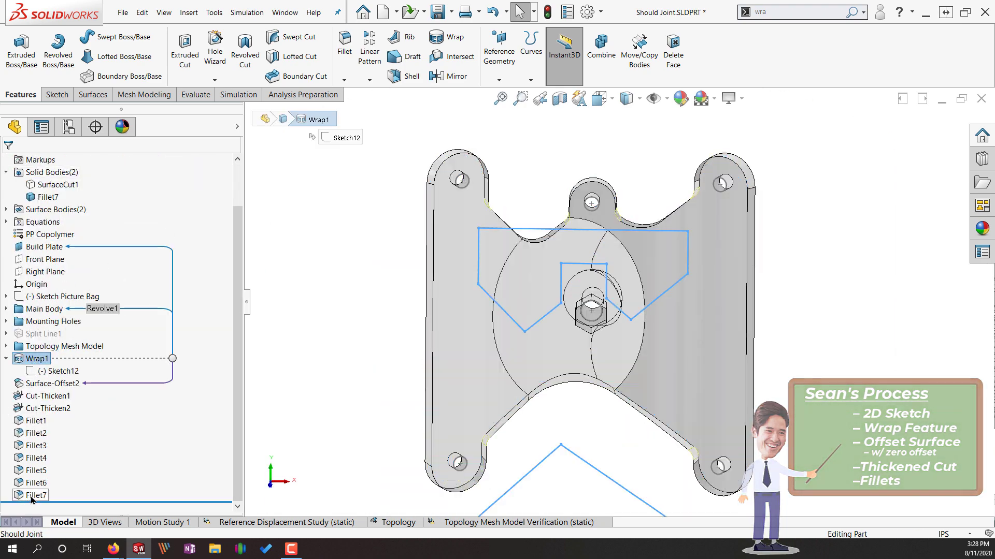
{"action": "right_click", "coordinate": [52, 290]}
{"action": "left_click", "coordinate": [98, 381]}
{"action": "type", "text": "Outer Pro"}
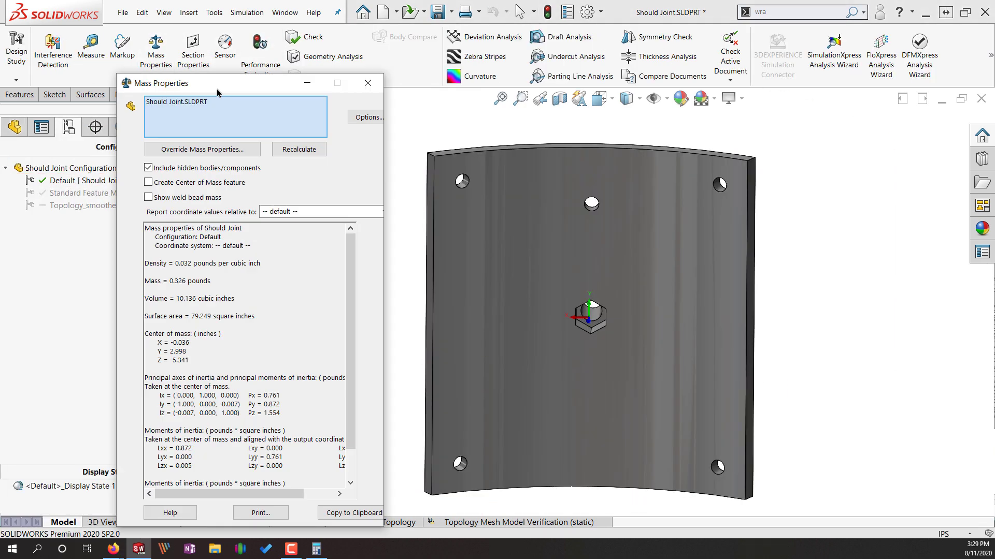
- Activate the Standard Feature Model configuration, evaluate the plate body's mass properties, and compare its mass with the default model's in the calculator
{"action": "left_click_drag", "start_coordinate": [218, 91], "coordinate": [233, 78]}
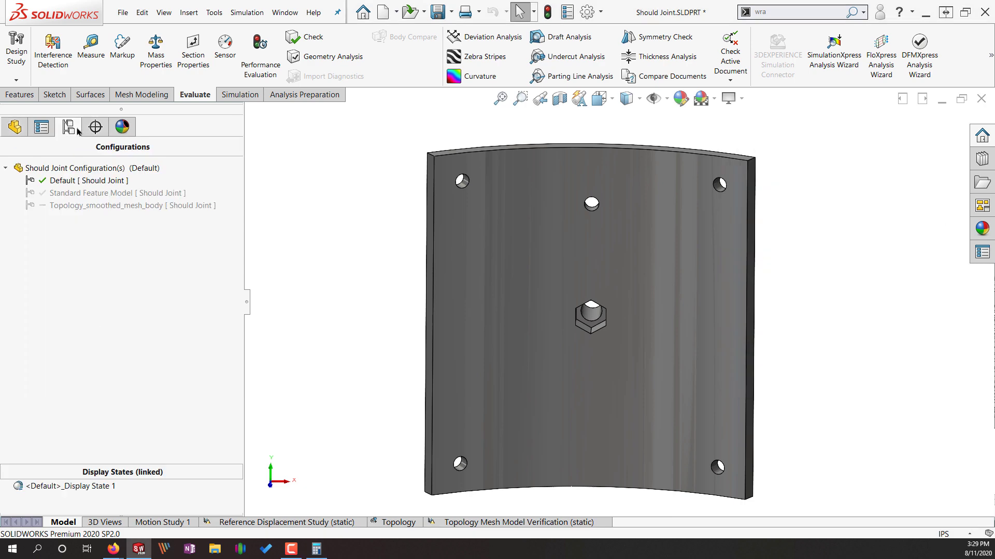
{"action": "double_click", "coordinate": [90, 193]}
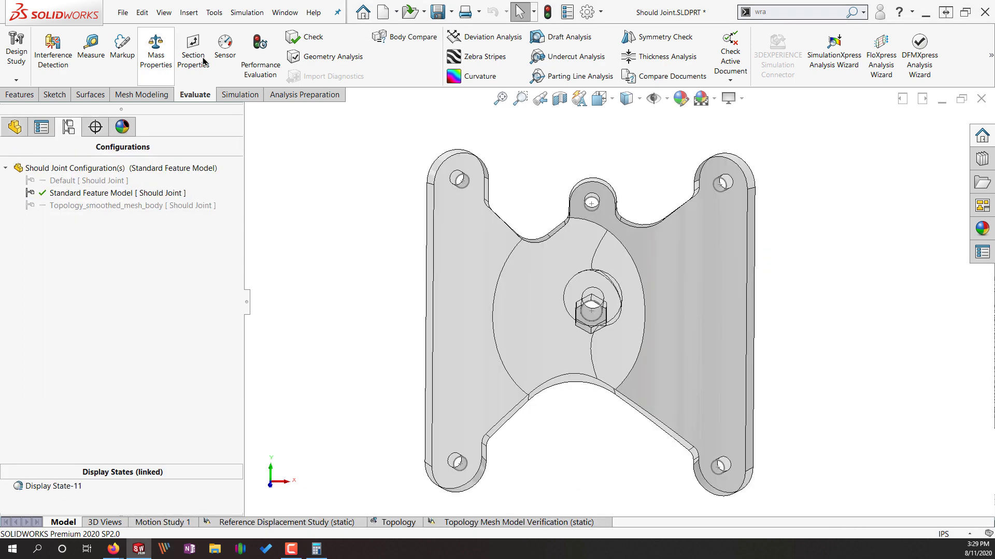
{"action": "left_click", "coordinate": [156, 49]}
{"action": "left_click", "coordinate": [511, 244]}
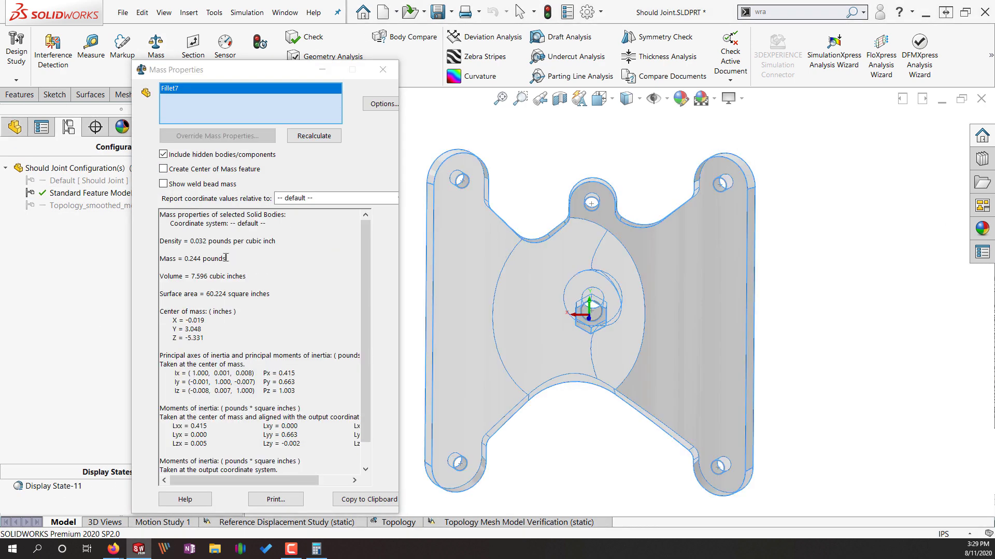
{"action": "left_click", "coordinate": [315, 549]}
{"action": "left_click", "coordinate": [829, 375]}
{"action": "left_click", "coordinate": [788, 349]}
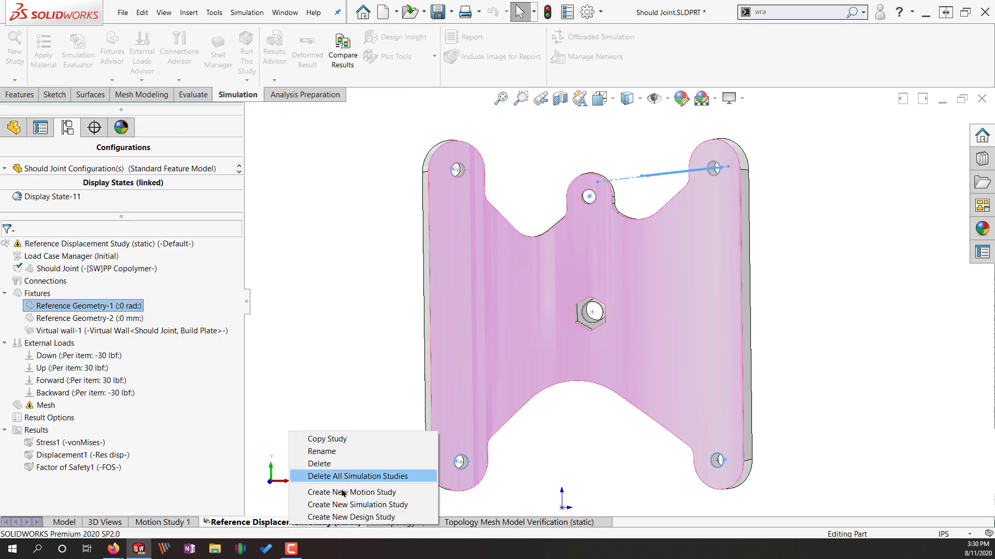
- Copy the reference displacement study to a static study named "Stanadard Feature Verification (Static)" using the Standard Feature Model configuration
{"action": "left_click", "coordinate": [322, 438]}
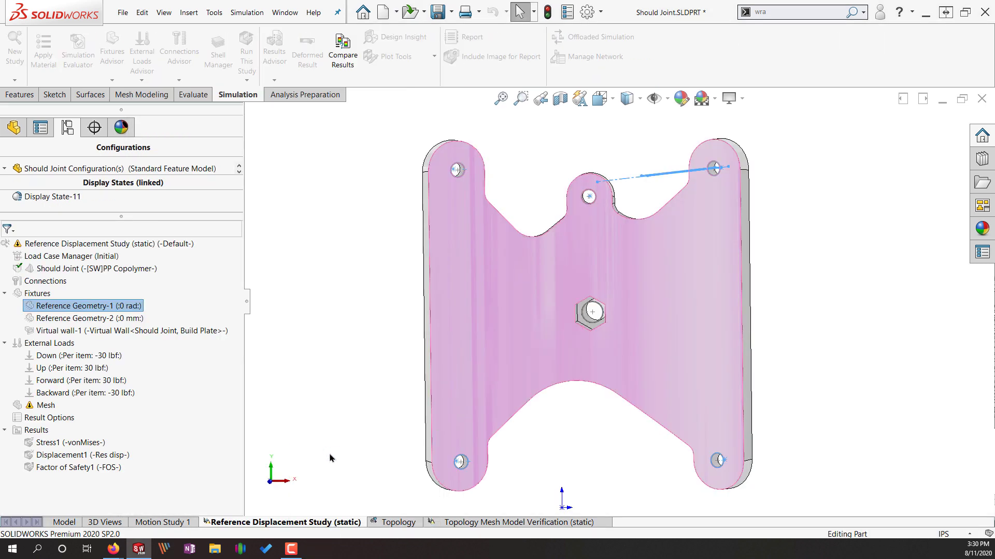
{"action": "left_click", "coordinate": [60, 325]}
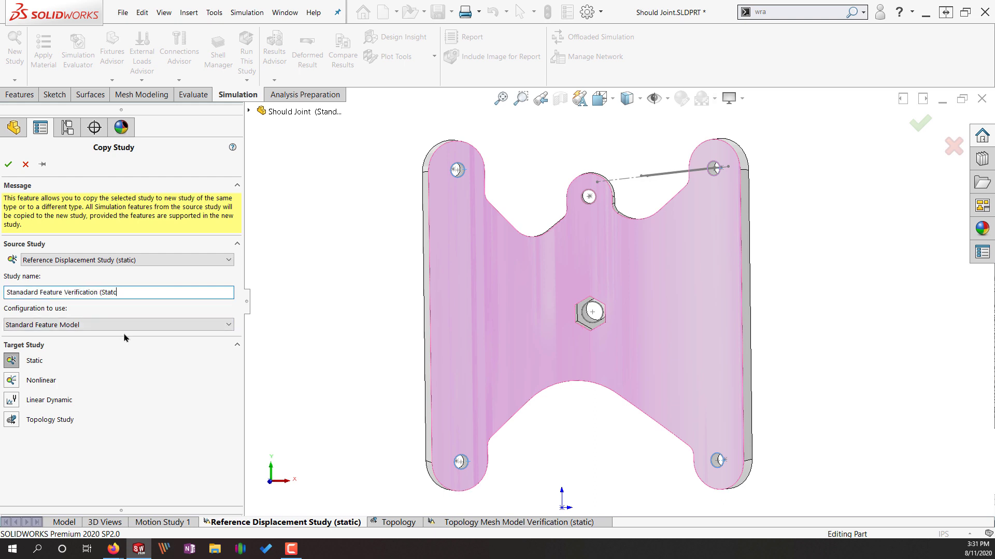
{"action": "left_click", "coordinate": [8, 164]}
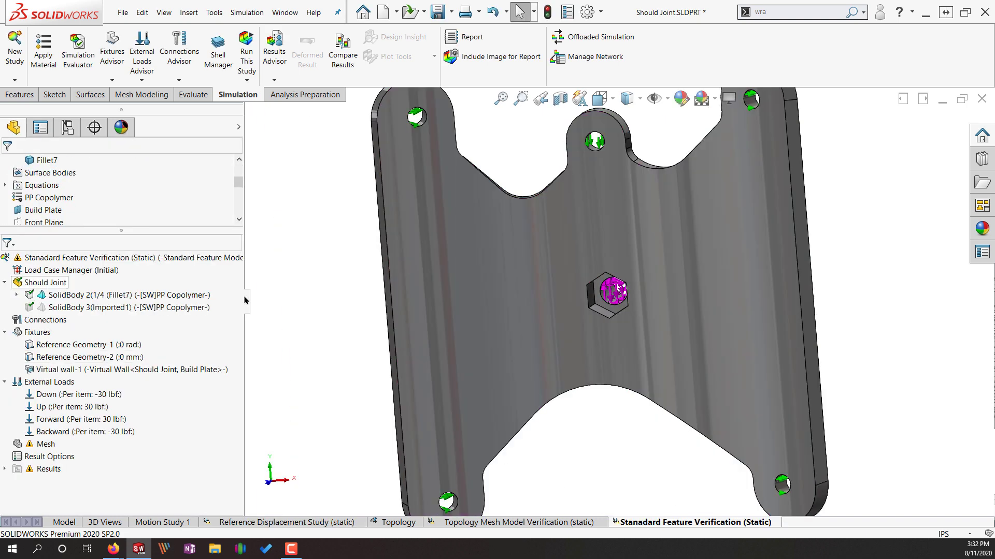
- Mesh the plate in the copied study and solve its four primary load cases with the Load Case Manager
{"action": "right_click", "coordinate": [119, 260]}
{"action": "left_click", "coordinate": [140, 302]}
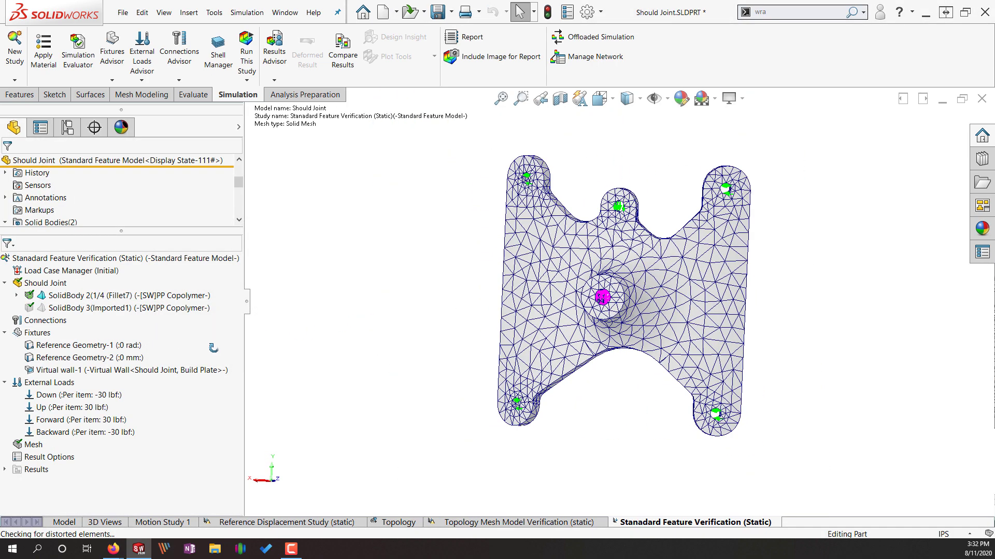
{"action": "right_click", "coordinate": [46, 271]}
{"action": "left_click", "coordinate": [72, 282]}
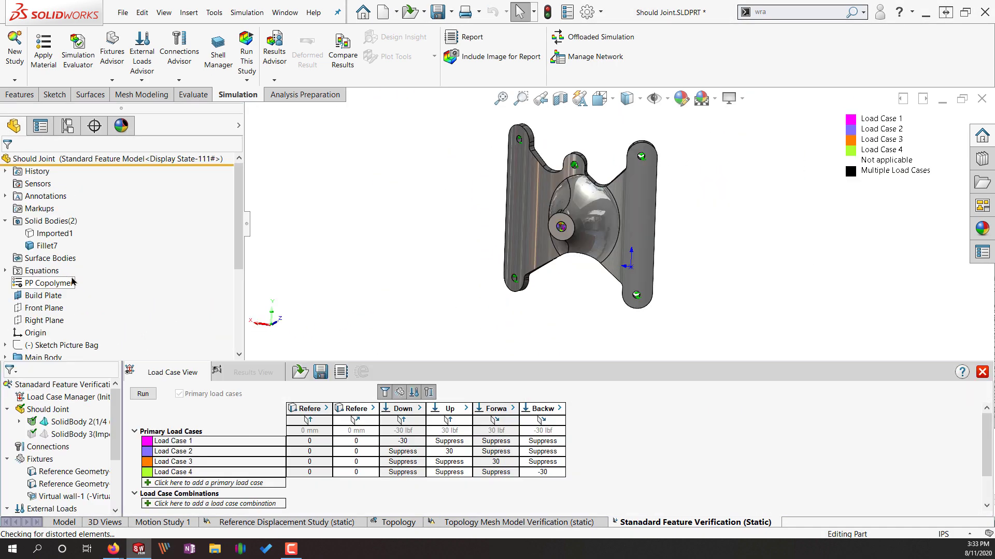
{"action": "left_click", "coordinate": [145, 396]}
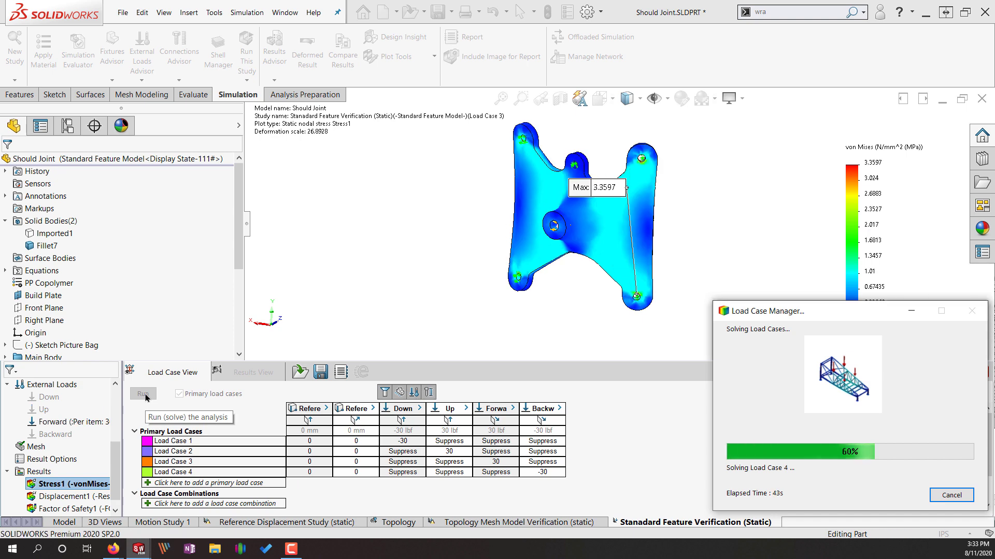
- Display the displacement plot and examine the plate's deformation for Load Case 1 and Load Case 2
{"action": "double_click", "coordinate": [67, 496]}
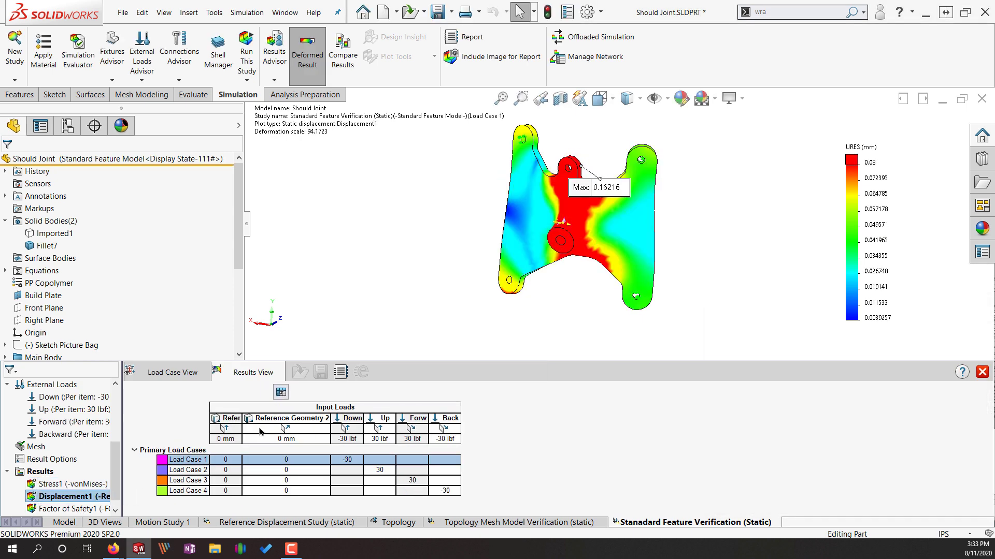
{"action": "middle_click_drag", "start_coordinate": [595, 166], "coordinate": [620, 160]}
{"action": "left_click_drag", "start_coordinate": [621, 160], "coordinate": [581, 134]}
{"action": "scroll", "coordinate": [590, 161], "scroll_direction": "down", "scroll_amount": 1}
{"action": "left_click", "coordinate": [193, 476]}
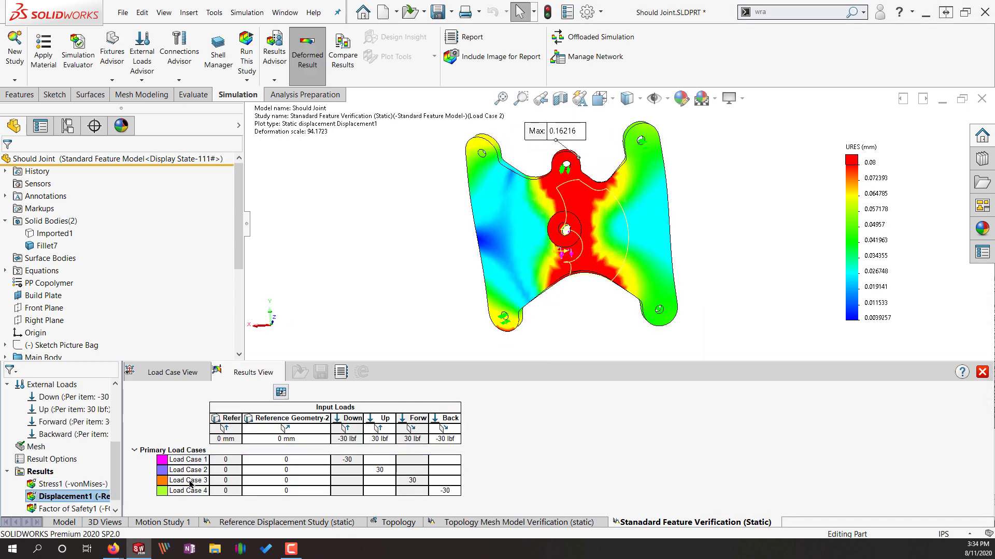
- Probe the Load Case 3 displacement on the center boss, close the probe, and compare the Load Case 4 and 3 plots
{"action": "right_click", "coordinate": [38, 496]}
{"action": "left_click", "coordinate": [83, 373]}
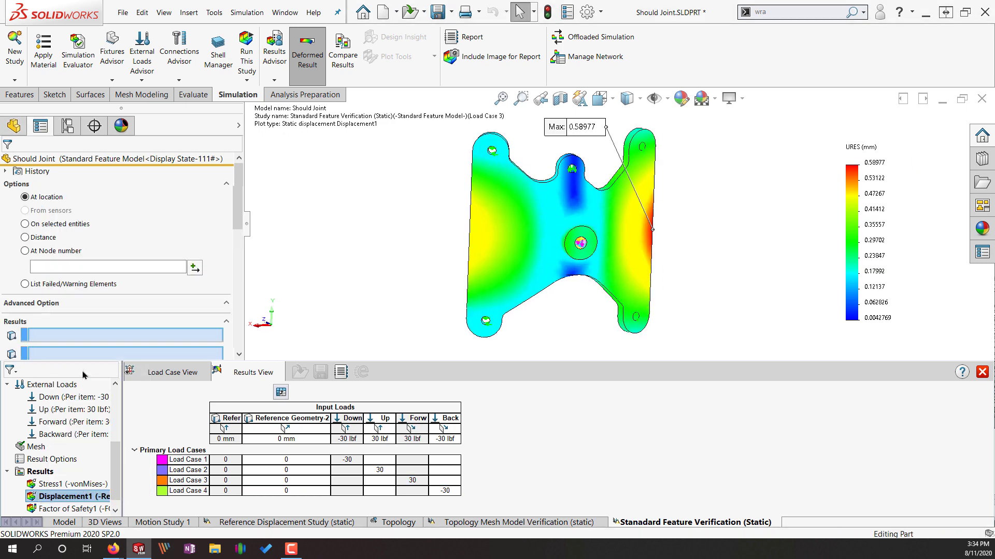
{"action": "left_click", "coordinate": [116, 326]}
{"action": "left_click", "coordinate": [76, 215]}
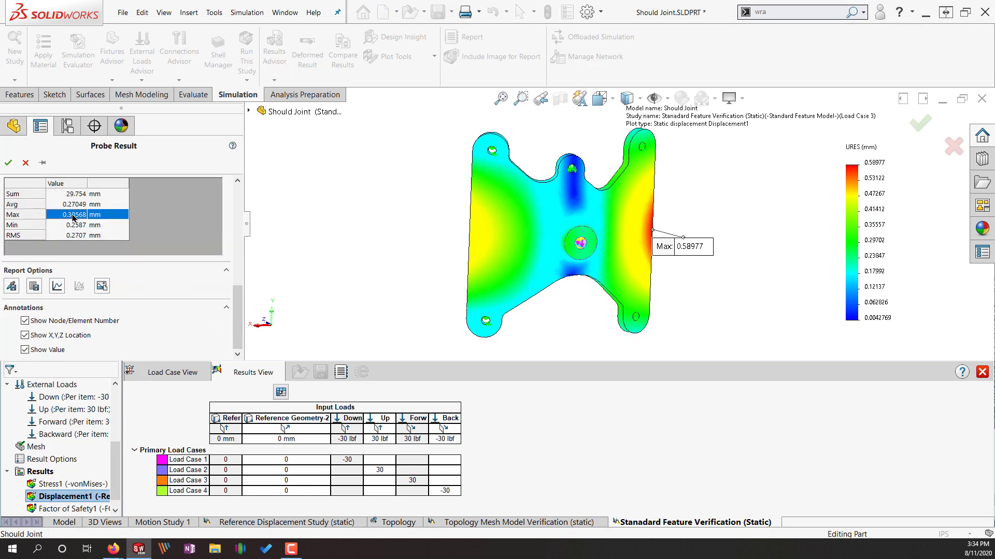
{"action": "left_click", "coordinate": [26, 164]}
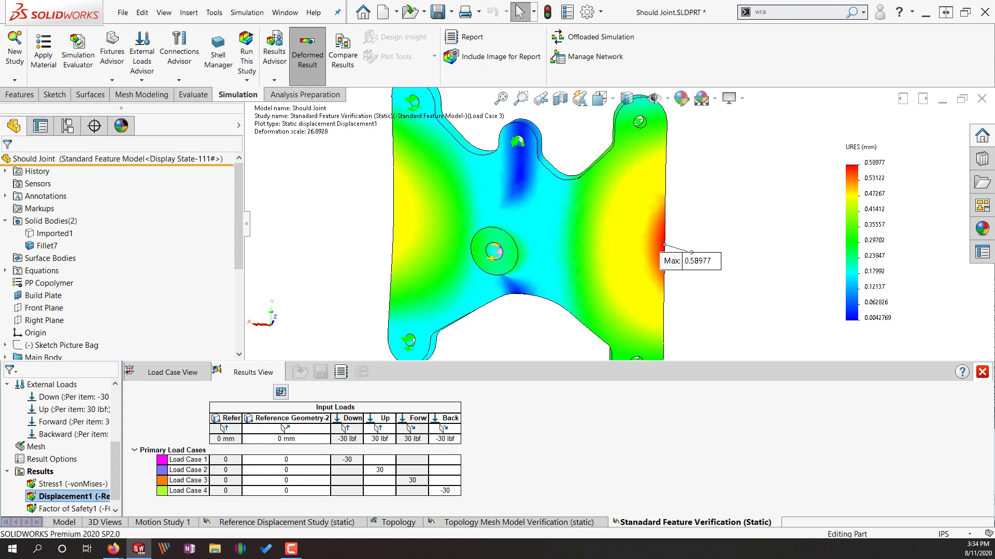
{"action": "left_click", "coordinate": [179, 492]}
{"action": "left_click", "coordinate": [202, 480]}
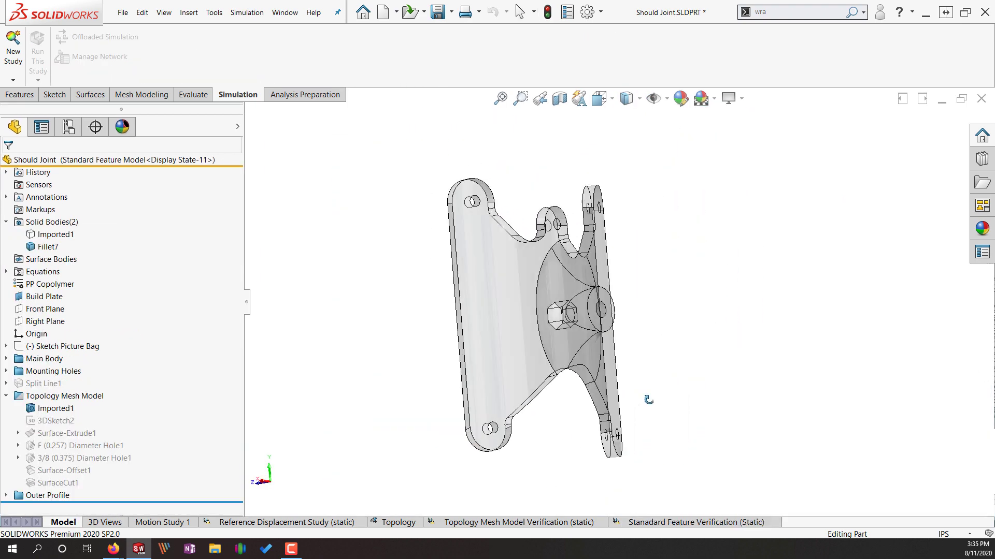
- Sketch an angled straight slot about 0.678 in wide on the Front Plane, fitted over the mesh body's upper opening
{"action": "middle_click_drag", "start_coordinate": [646, 399], "coordinate": [562, 402]}
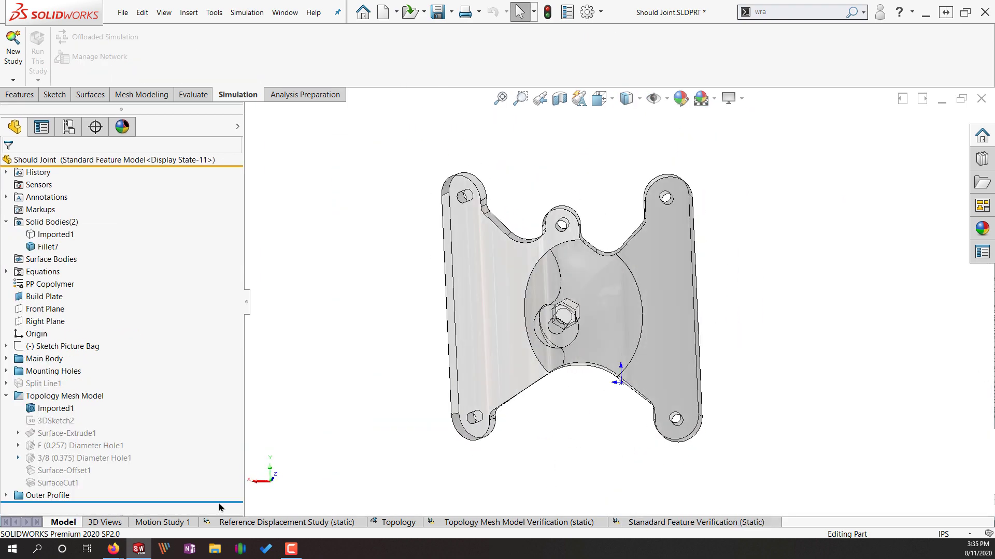
{"action": "left_click", "coordinate": [45, 309]}
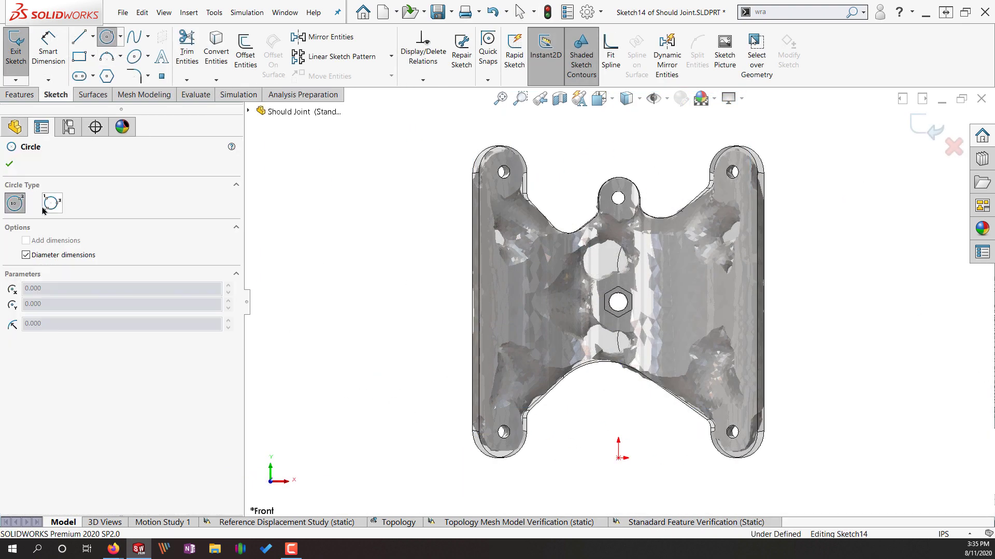
{"action": "left_click", "coordinate": [107, 36]}
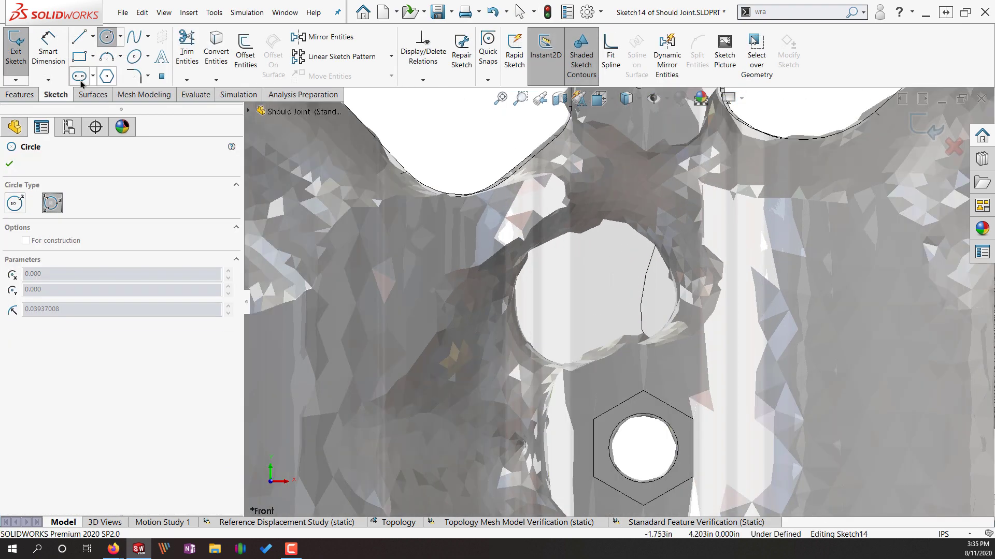
{"action": "left_click", "coordinate": [80, 77]}
{"action": "left_click", "coordinate": [548, 302]}
{"action": "left_click", "coordinate": [637, 268]}
{"action": "left_click", "coordinate": [616, 212]}
{"action": "key", "text": "Escape"}
{"action": "left_click", "coordinate": [599, 206]}
{"action": "left_click_drag", "start_coordinate": [609, 198], "coordinate": [575, 211]}
{"action": "mouse_move", "coordinate": [602, 283]}
{"action": "left_mouse_down"}
{"action": "mouse_move", "coordinate": [627, 277]}
{"action": "mouse_move", "coordinate": [575, 302]}
{"action": "left_mouse_up"}
{"action": "scroll", "coordinate": [579, 299], "scroll_direction": "up", "scroll_amount": 3}
- Add a second, narrower angled slot below the hex hole and adjust its ends and width to fit the mesh's lower opening
{"action": "left_click", "coordinate": [80, 76]}
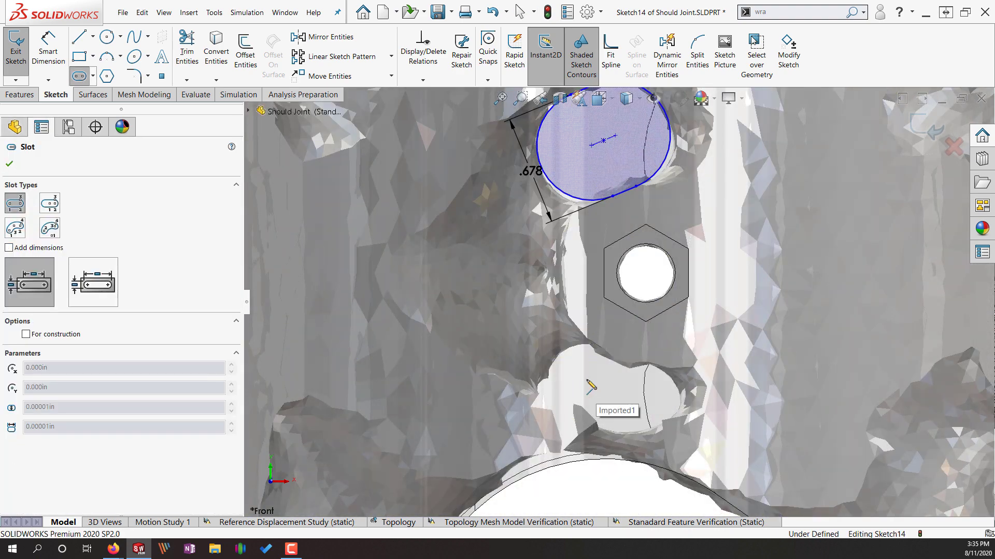
{"action": "left_click", "coordinate": [588, 381]}
{"action": "left_click", "coordinate": [643, 409]}
{"action": "left_click", "coordinate": [665, 381]}
{"action": "scroll", "coordinate": [632, 420], "scroll_direction": "down", "scroll_amount": 4}
{"action": "left_click_drag", "start_coordinate": [543, 343], "coordinate": [530, 352]}
{"action": "left_click_drag", "start_coordinate": [655, 399], "coordinate": [641, 404]}
{"action": "left_click_drag", "start_coordinate": [664, 340], "coordinate": [642, 349]}
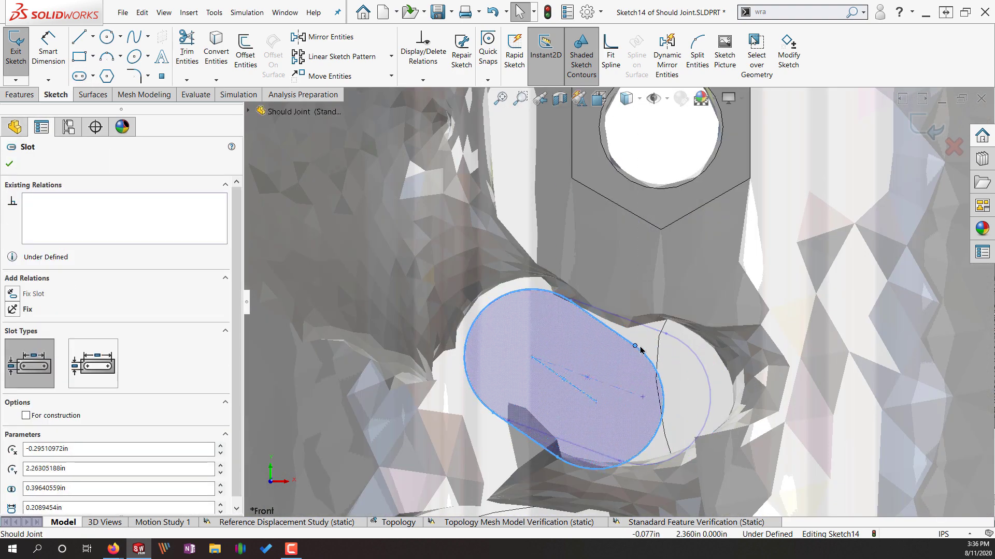
{"action": "left_click_drag", "start_coordinate": [601, 400], "coordinate": [660, 405]}
{"action": "left_click_drag", "start_coordinate": [544, 348], "coordinate": [516, 350]}
{"action": "left_click_drag", "start_coordinate": [652, 406], "coordinate": [650, 405]}
{"action": "scroll", "coordinate": [618, 302], "scroll_direction": "up", "scroll_amount": 4}
{"action": "left_click_drag", "start_coordinate": [632, 344], "coordinate": [626, 345]}
{"action": "left_click_drag", "start_coordinate": [589, 297], "coordinate": [589, 300]}
{"action": "scroll", "coordinate": [619, 301], "scroll_direction": "up", "scroll_amount": 3}
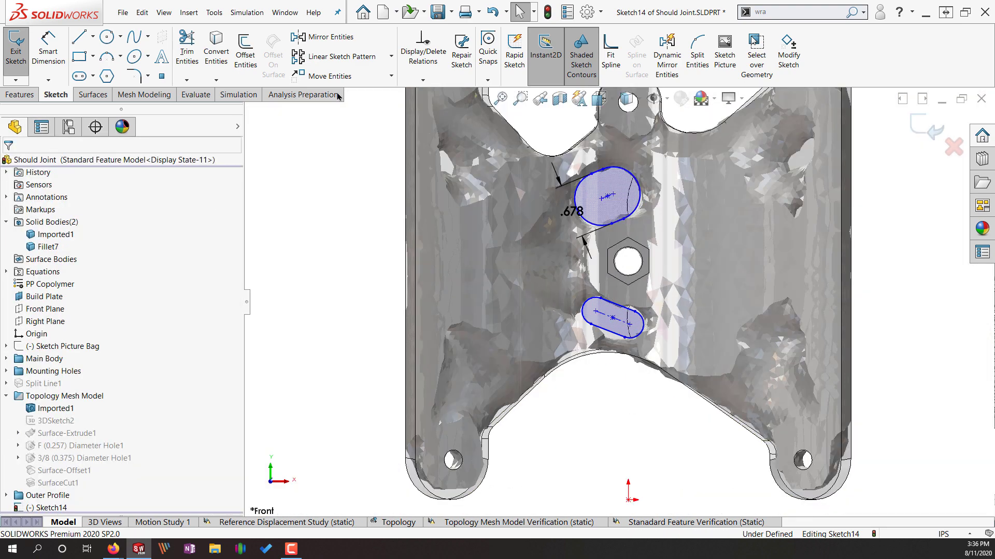
- Cut both sketched slots through the plate body with an extruded cut
{"action": "left_click", "coordinate": [20, 94]}
{"action": "left_click", "coordinate": [184, 51]}
{"action": "left_click", "coordinate": [27, 449]}
{"action": "left_click", "coordinate": [617, 322]}
{"action": "middle_click_drag", "start_coordinate": [617, 321], "coordinate": [684, 339]}
{"action": "left_click", "coordinate": [128, 235]}
{"action": "left_click", "coordinate": [62, 256]}
{"action": "left_click", "coordinate": [9, 165]}
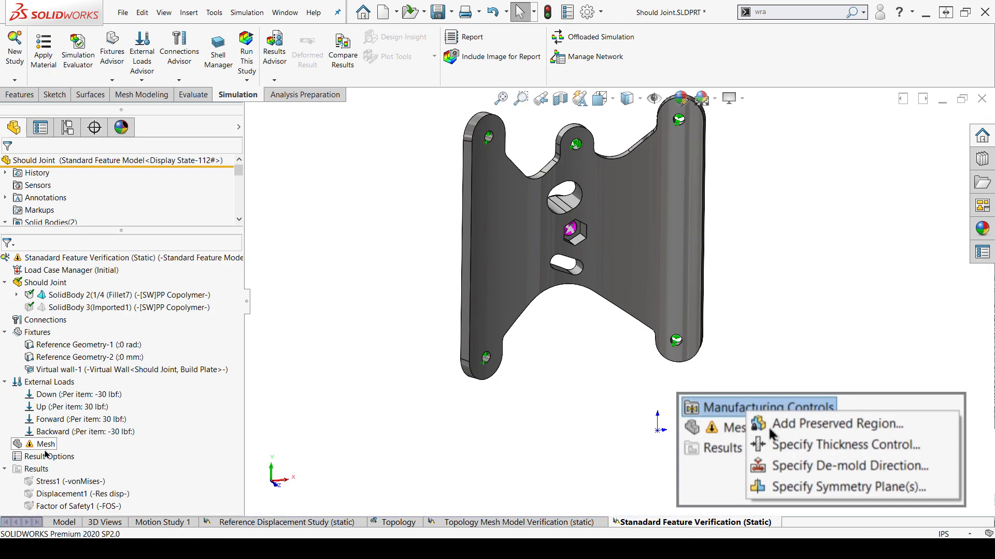
- Remesh the slotted plate in the verification study and solve Load Cases 1 and 4 with the Load Case Manager
{"action": "right_click", "coordinate": [41, 445]}
{"action": "left_click", "coordinate": [87, 251]}
{"action": "left_click", "coordinate": [10, 163]}
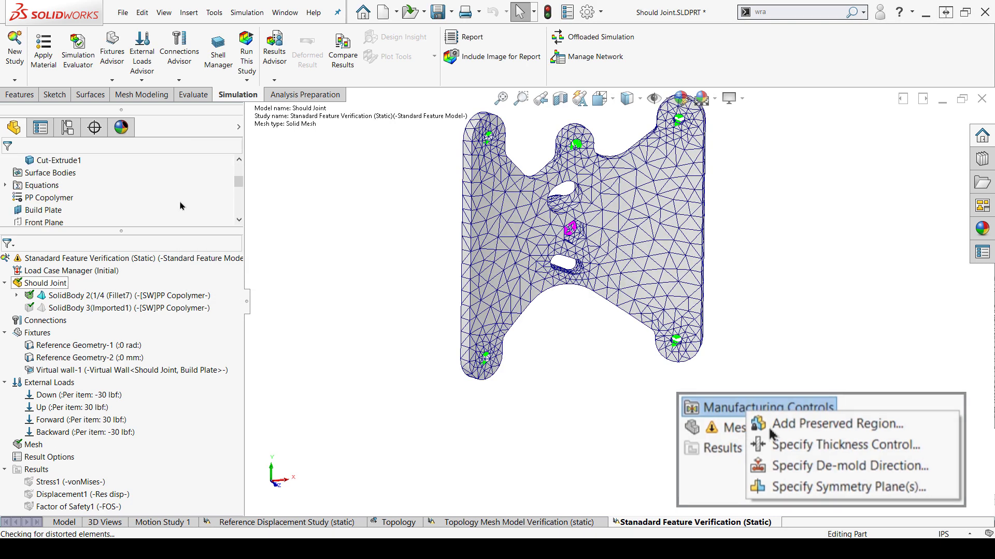
{"action": "right_click", "coordinate": [43, 272]}
{"action": "left_click", "coordinate": [71, 278]}
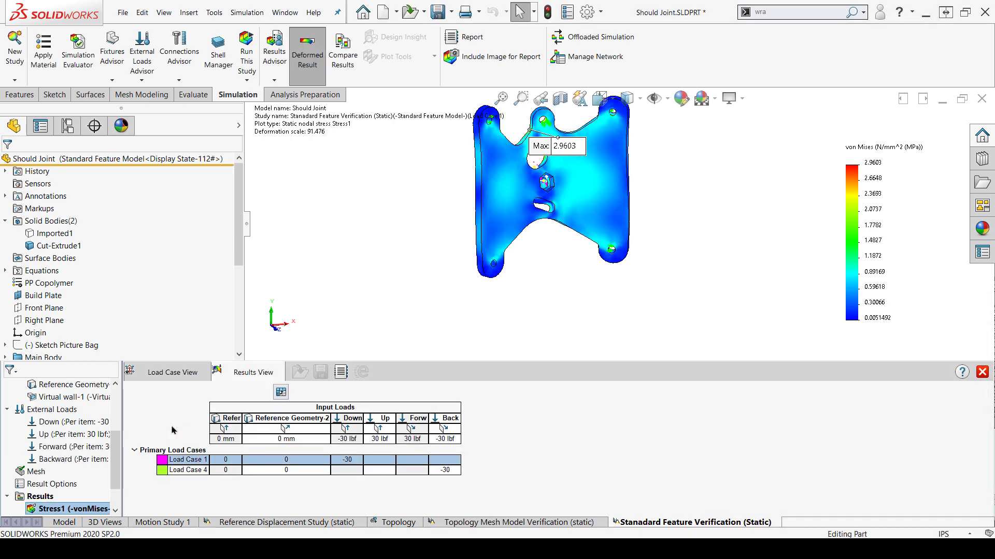
- Display the slotted plate's displacement plot and switch it to Load Case 4
{"action": "scroll", "coordinate": [119, 451], "scroll_direction": "down", "scroll_amount": 1}
{"action": "double_click", "coordinate": [67, 484]}
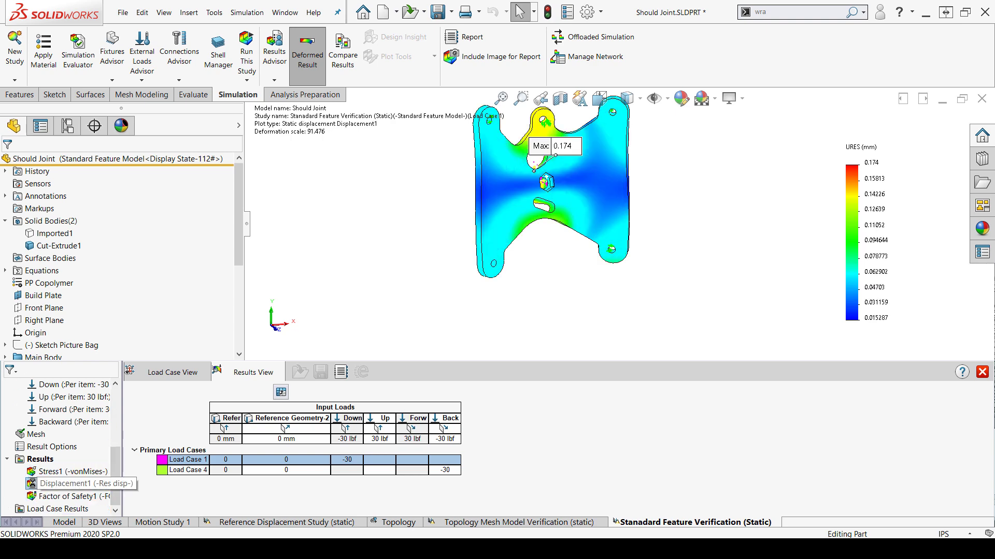
{"action": "left_click", "coordinate": [186, 470]}
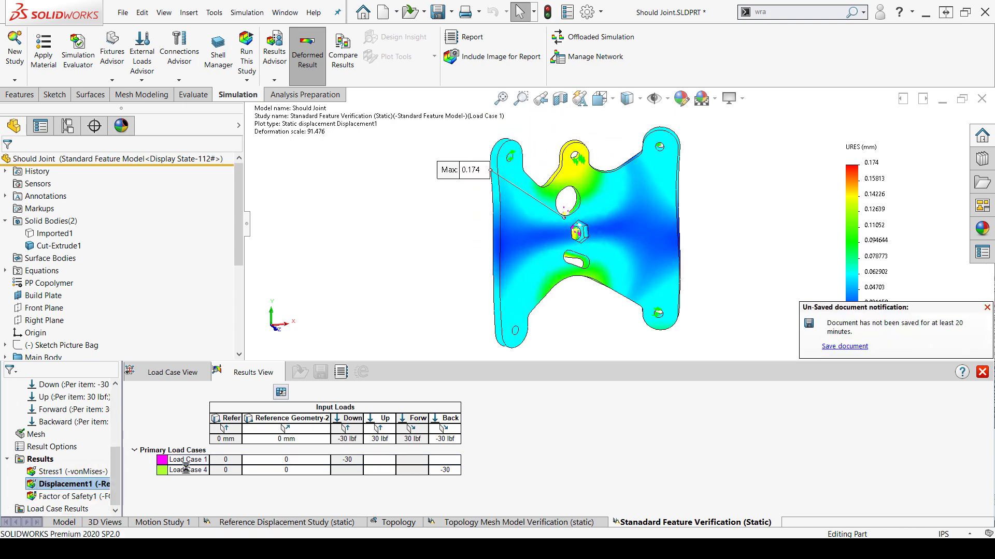
- Probe the Load Case 4 displacement at the center boss's hole using selected entities
{"action": "right_click", "coordinate": [81, 480]}
{"action": "left_click", "coordinate": [107, 356]}
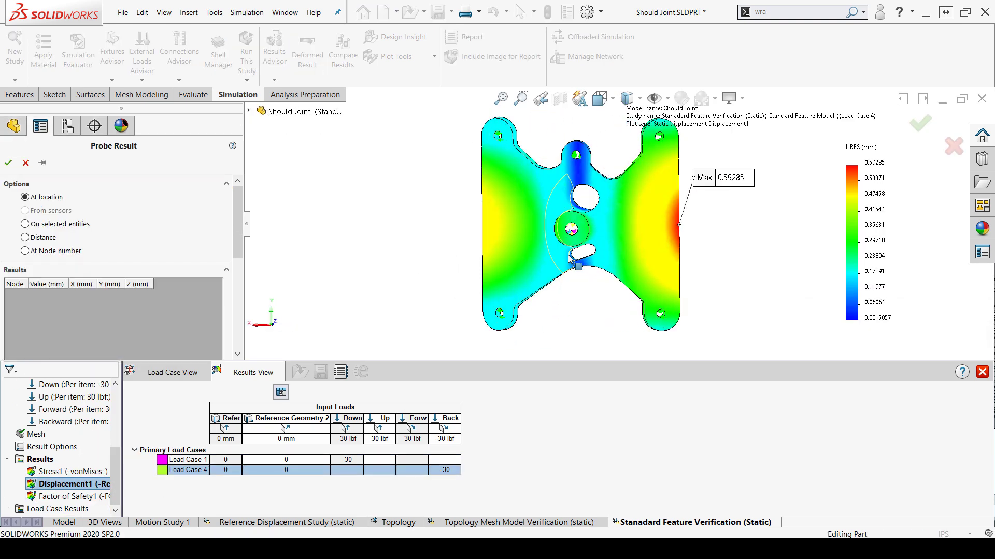
{"action": "left_click", "coordinate": [572, 228]}
{"action": "left_click", "coordinate": [71, 226]}
{"action": "scroll", "coordinate": [228, 327], "scroll_direction": "down", "scroll_amount": 3}
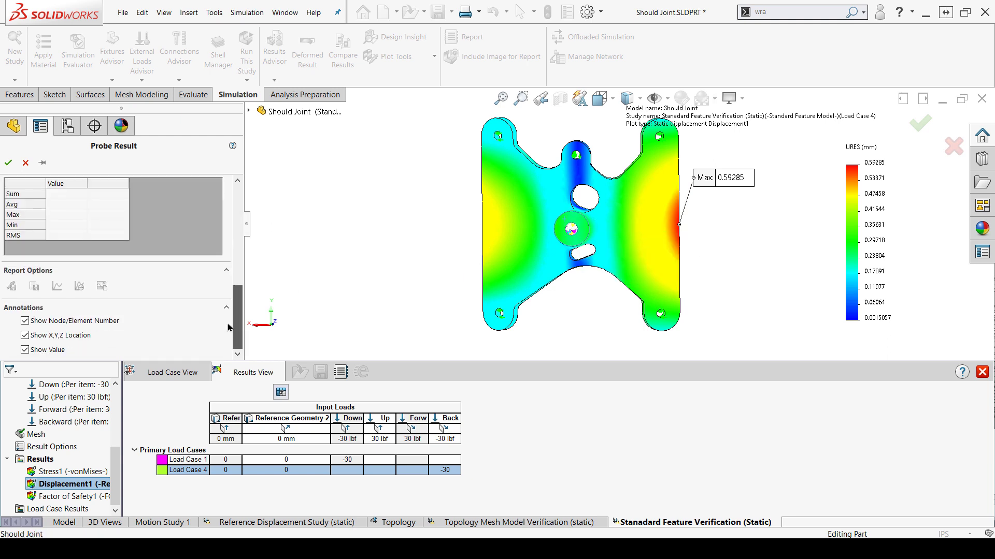